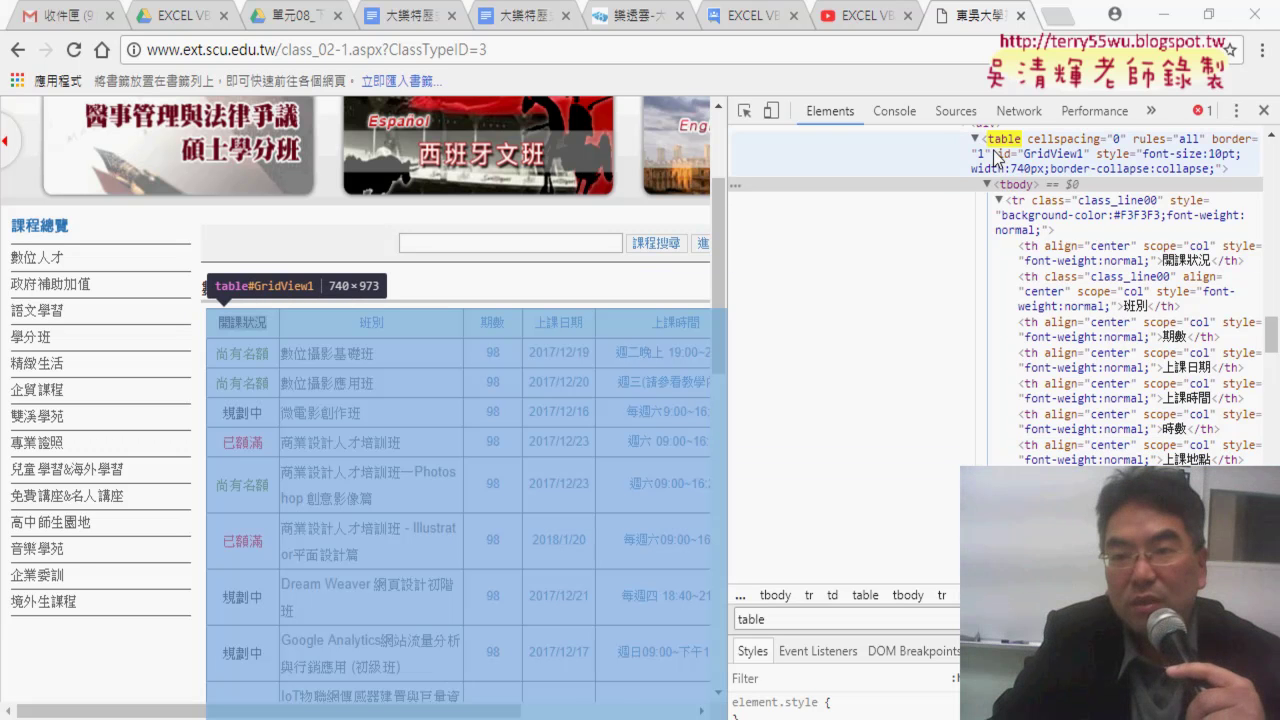
- Select the element wrapping the course table and collapse and re-expand its table and tbody nodes
{"action": "left_click", "coordinate": [1028, 148]}
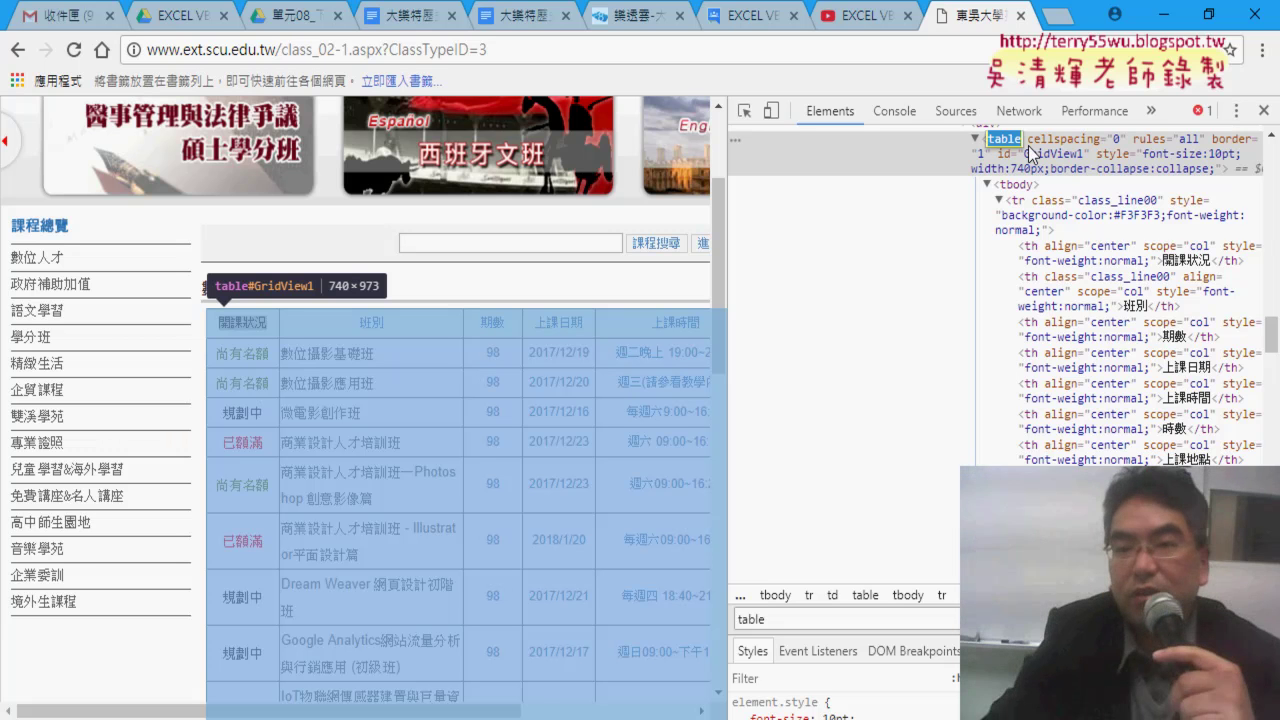
{"action": "double_click", "coordinate": [1028, 146]}
{"action": "left_click", "coordinate": [975, 140]}
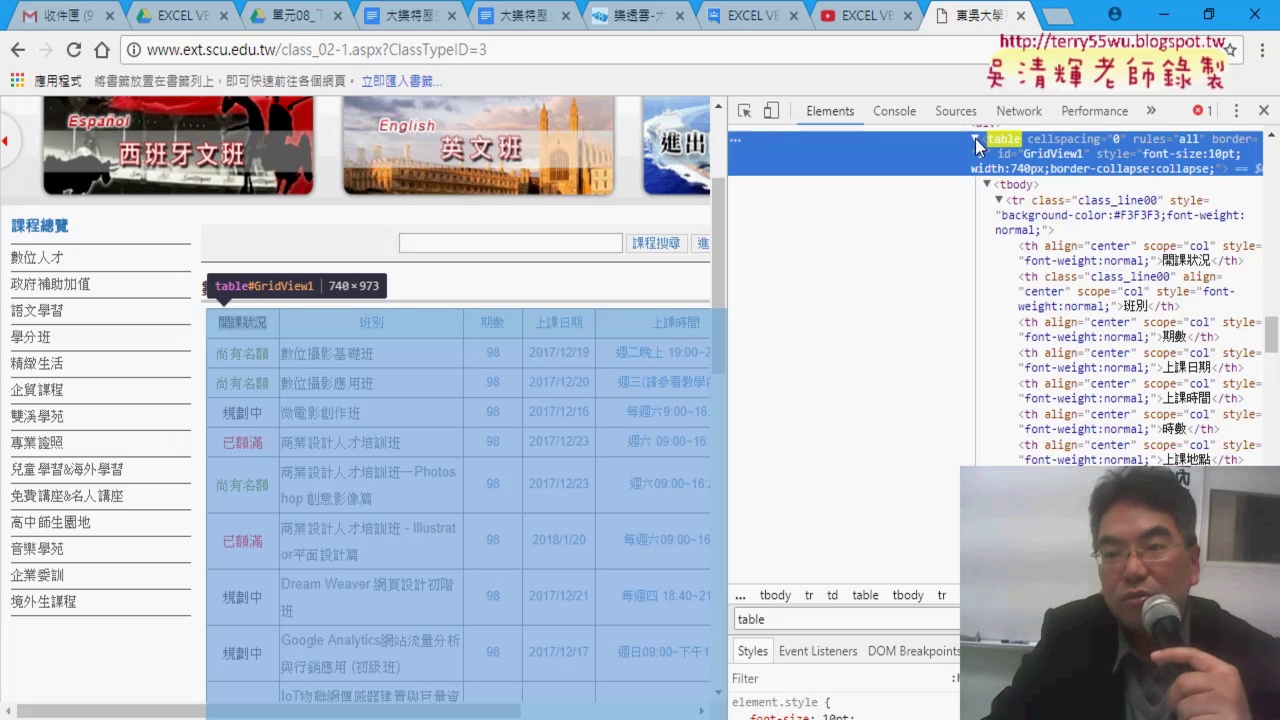
{"action": "left_click", "coordinate": [975, 139]}
{"action": "left_click", "coordinate": [975, 139]}
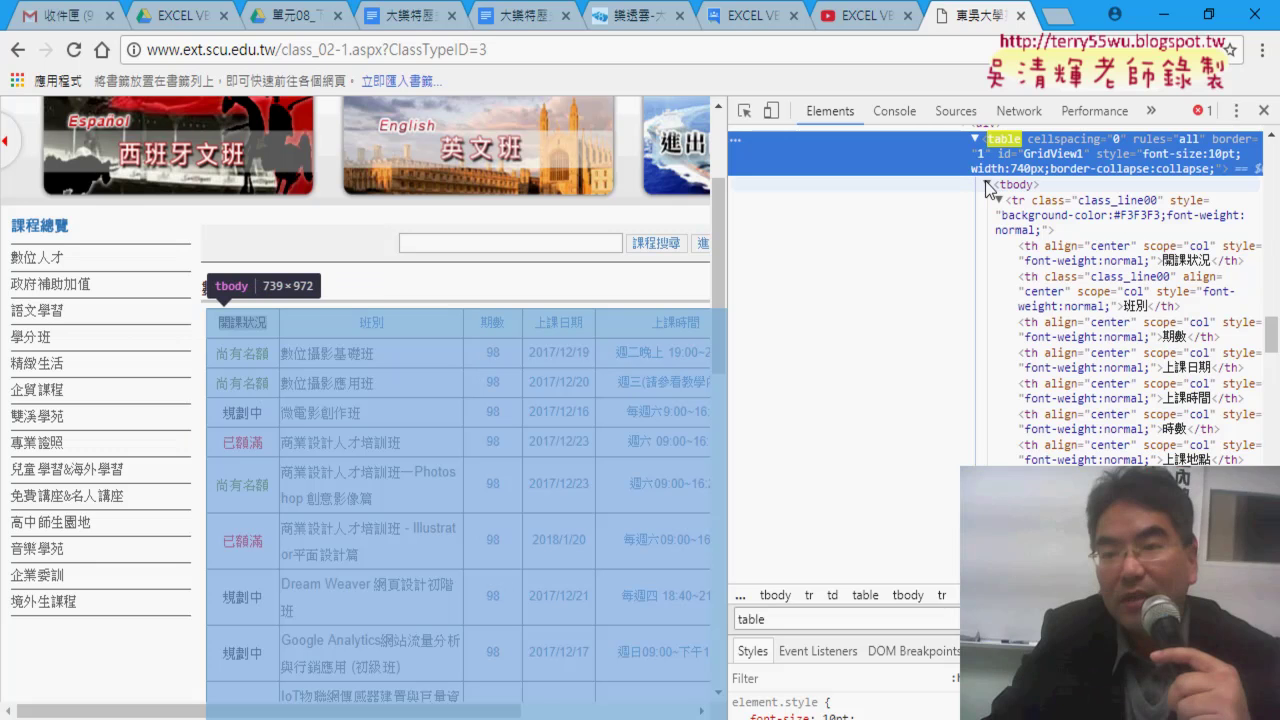
{"action": "left_click", "coordinate": [987, 184]}
{"action": "left_click", "coordinate": [987, 184]}
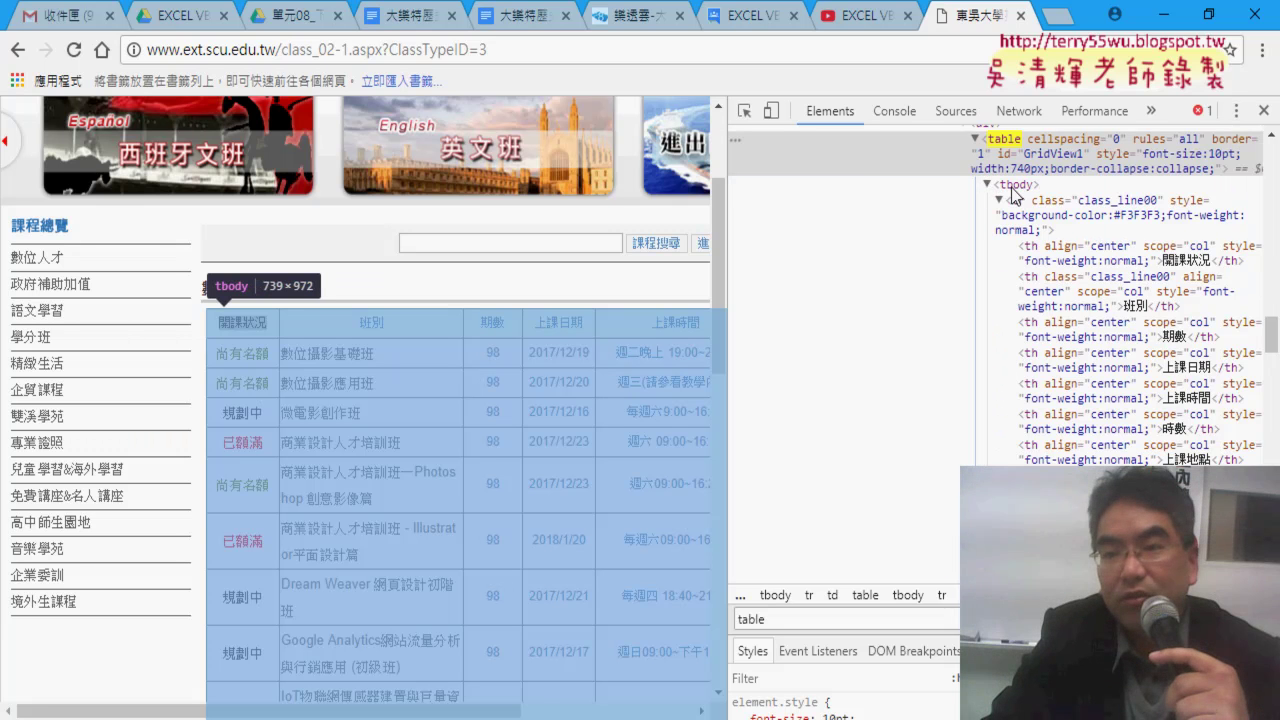
- Inspect the course table's tbody and header row, abandoning an edit of the tbody tag name
{"action": "left_click", "coordinate": [1013, 190]}
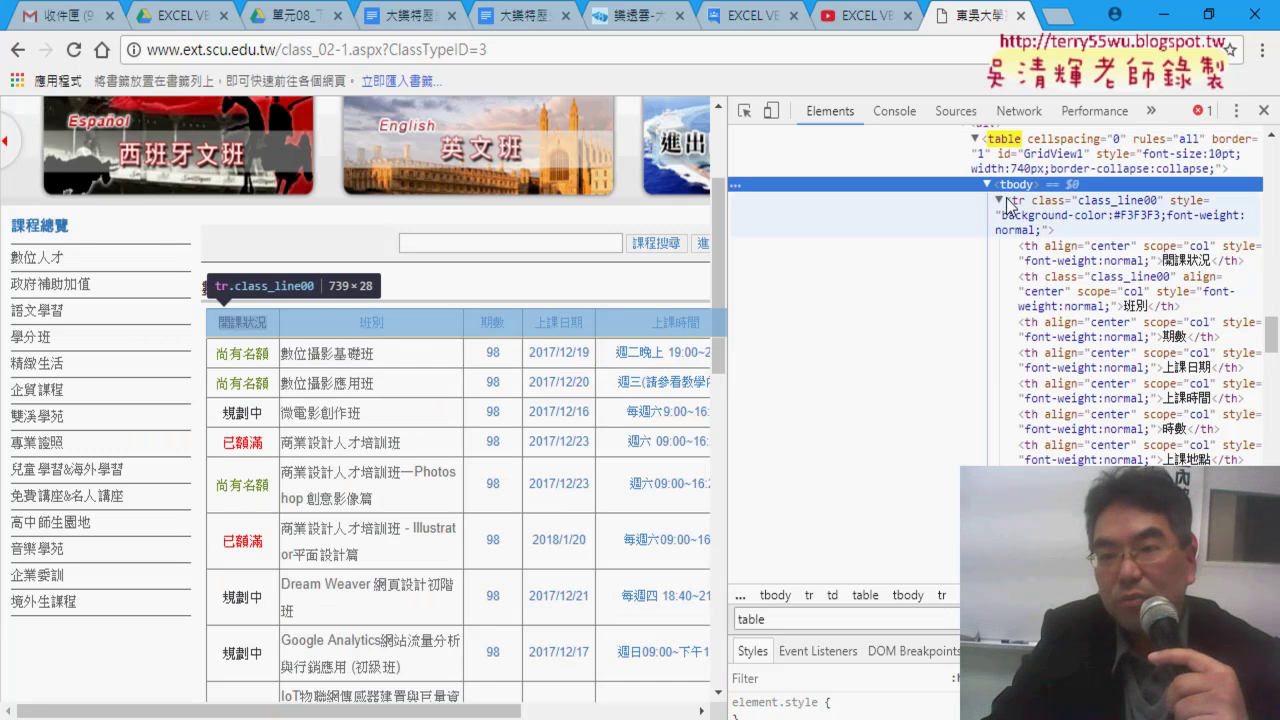
{"action": "left_click", "coordinate": [1024, 206]}
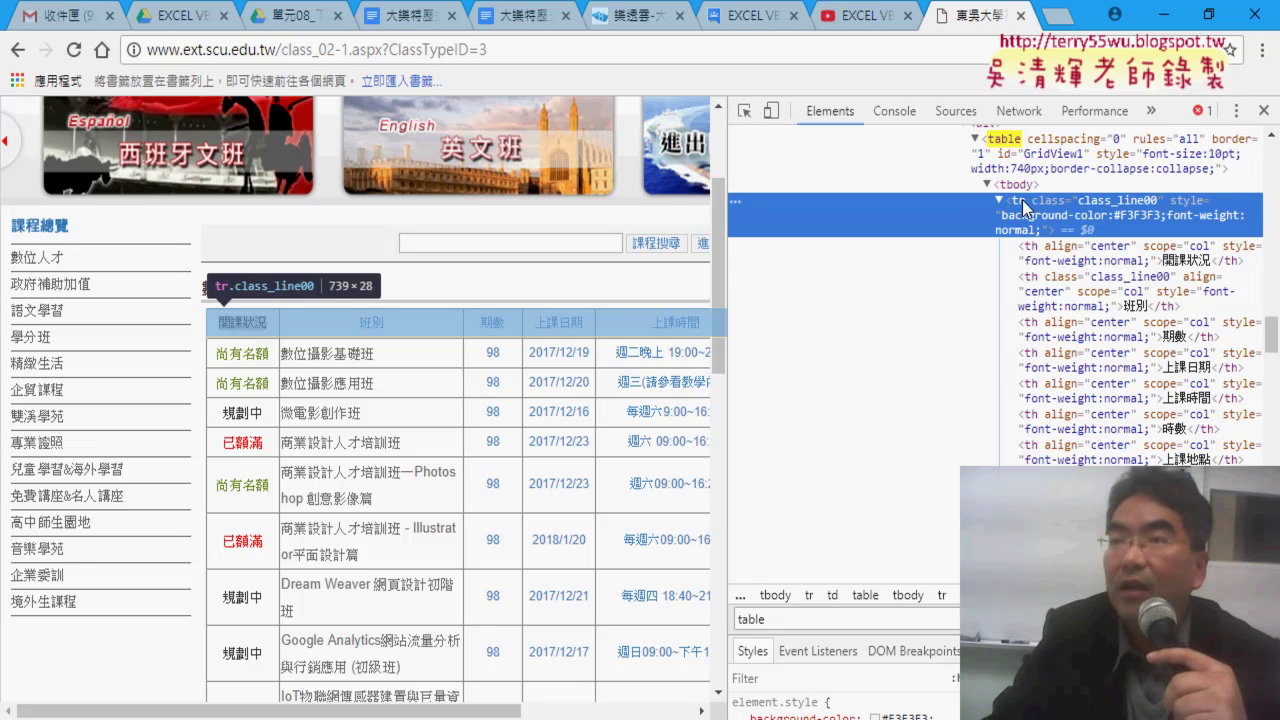
{"action": "left_click", "coordinate": [986, 186]}
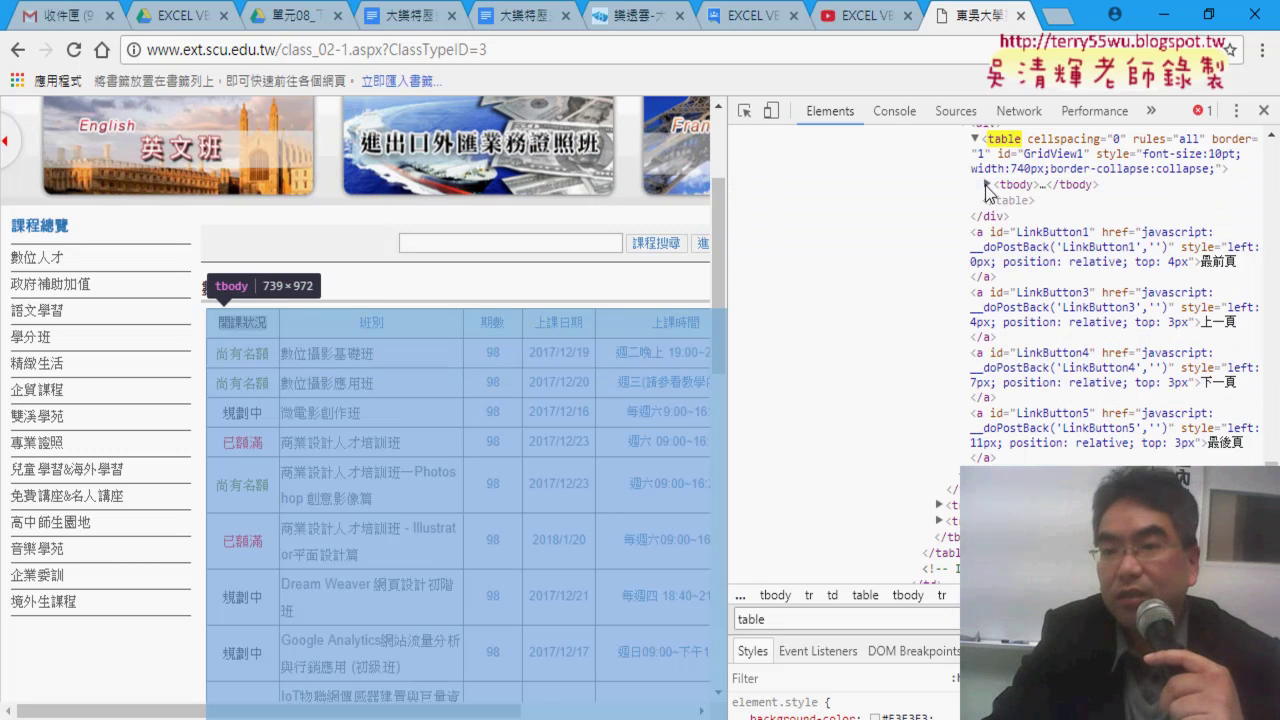
{"action": "left_click", "coordinate": [987, 185]}
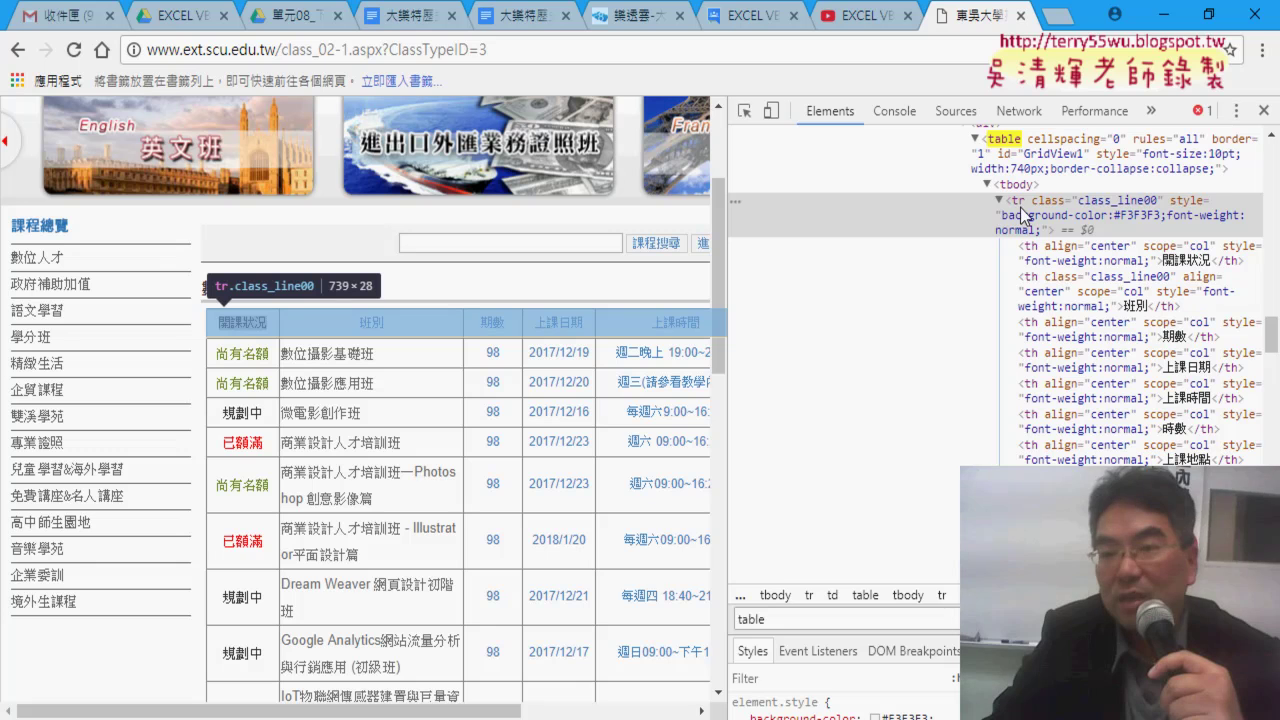
{"action": "left_click", "coordinate": [1024, 211]}
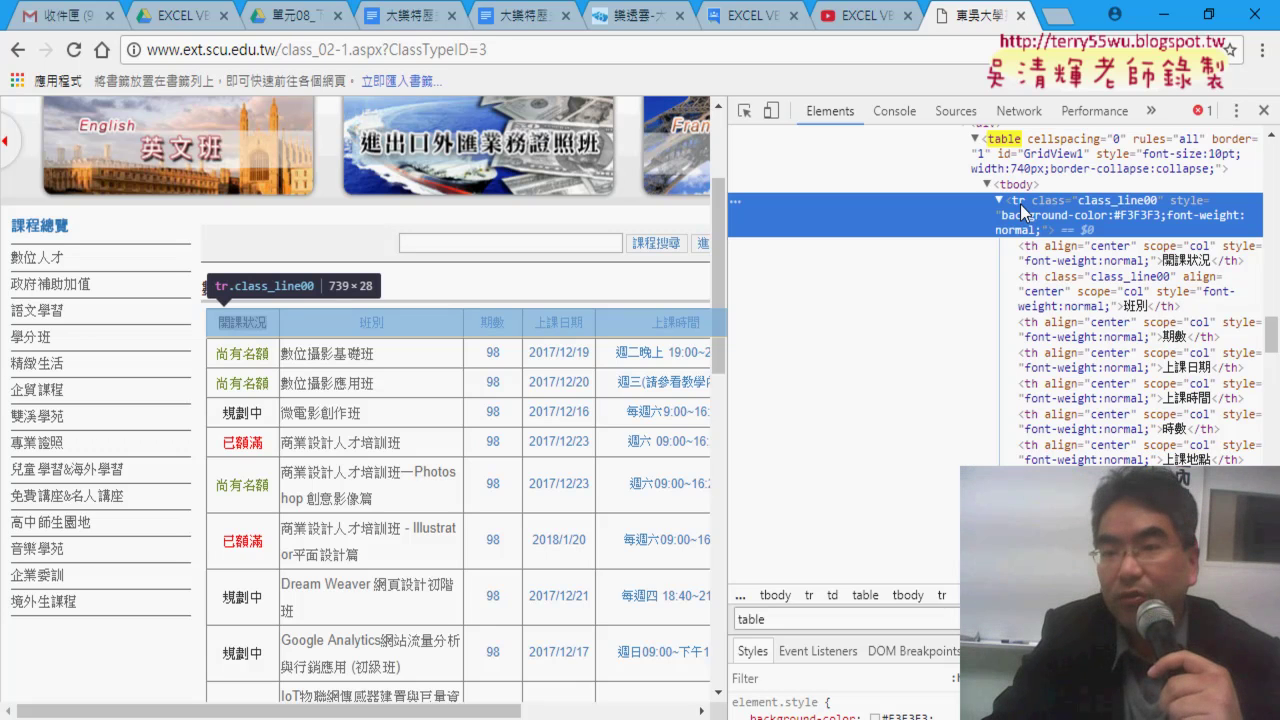
{"action": "left_click", "coordinate": [1012, 186]}
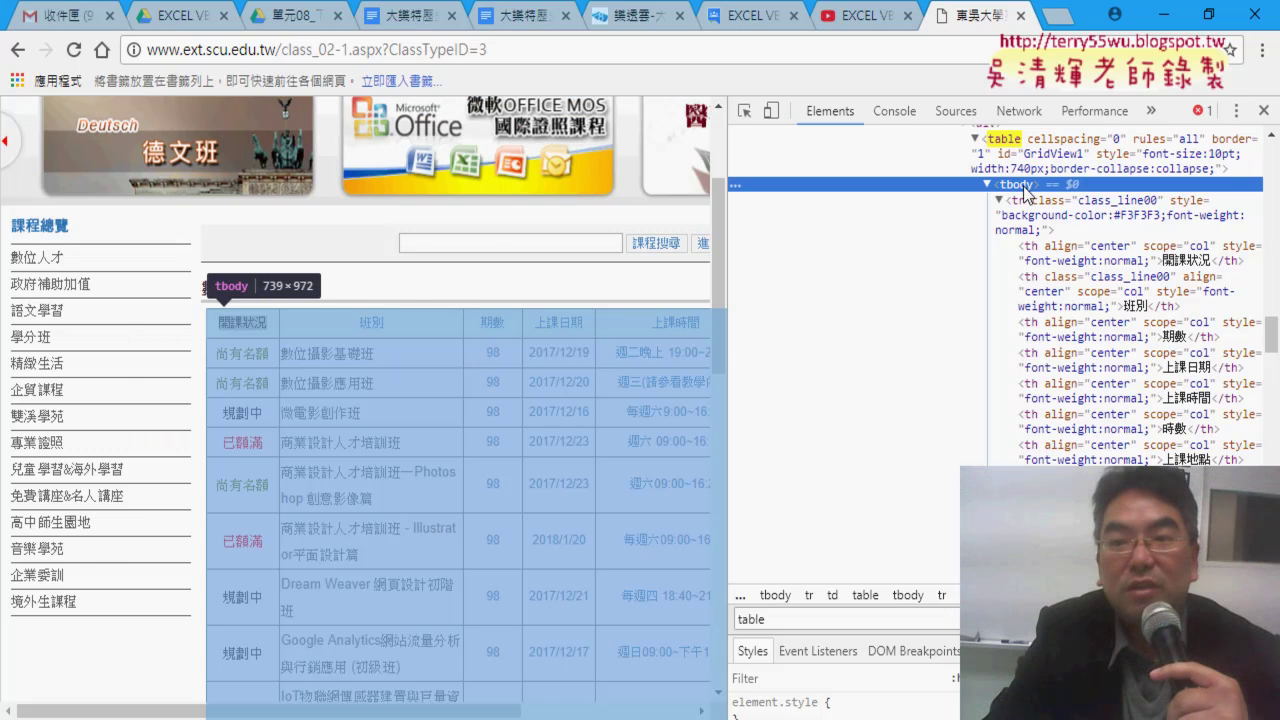
{"action": "double_click", "coordinate": [1020, 186]}
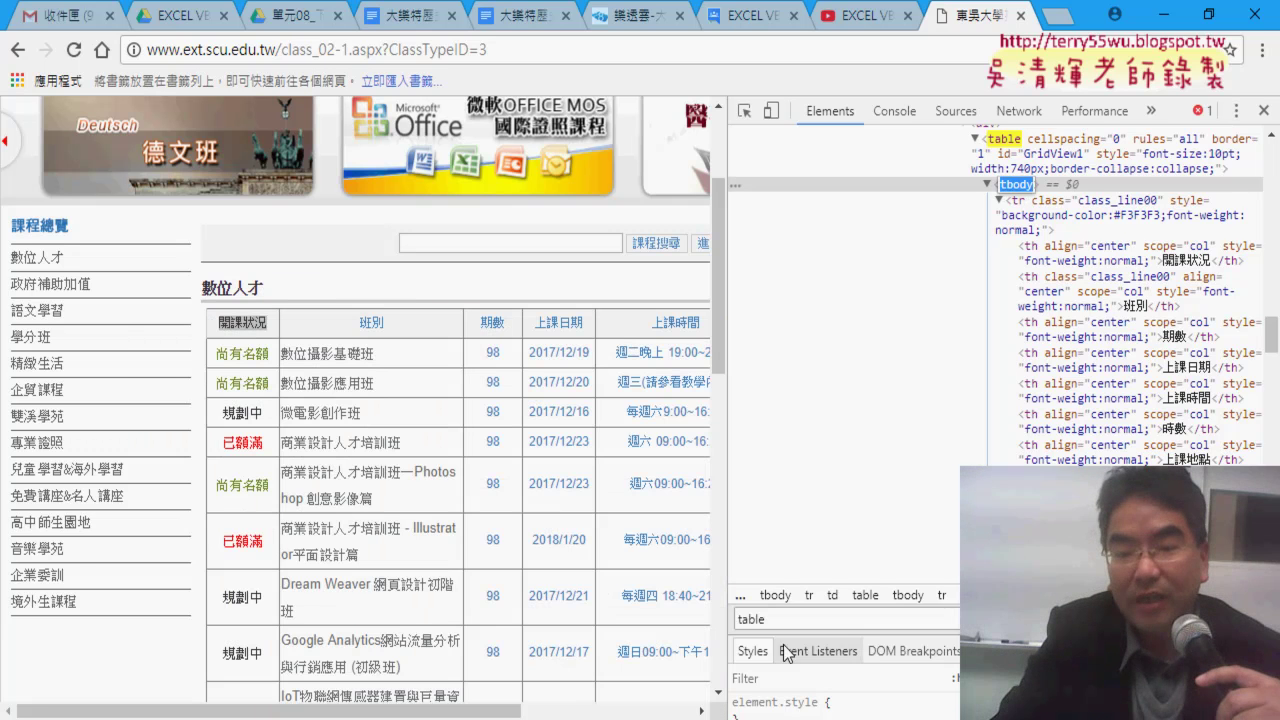
{"action": "key", "text": "BackSpace"}
{"action": "left_click", "coordinate": [766, 621]}
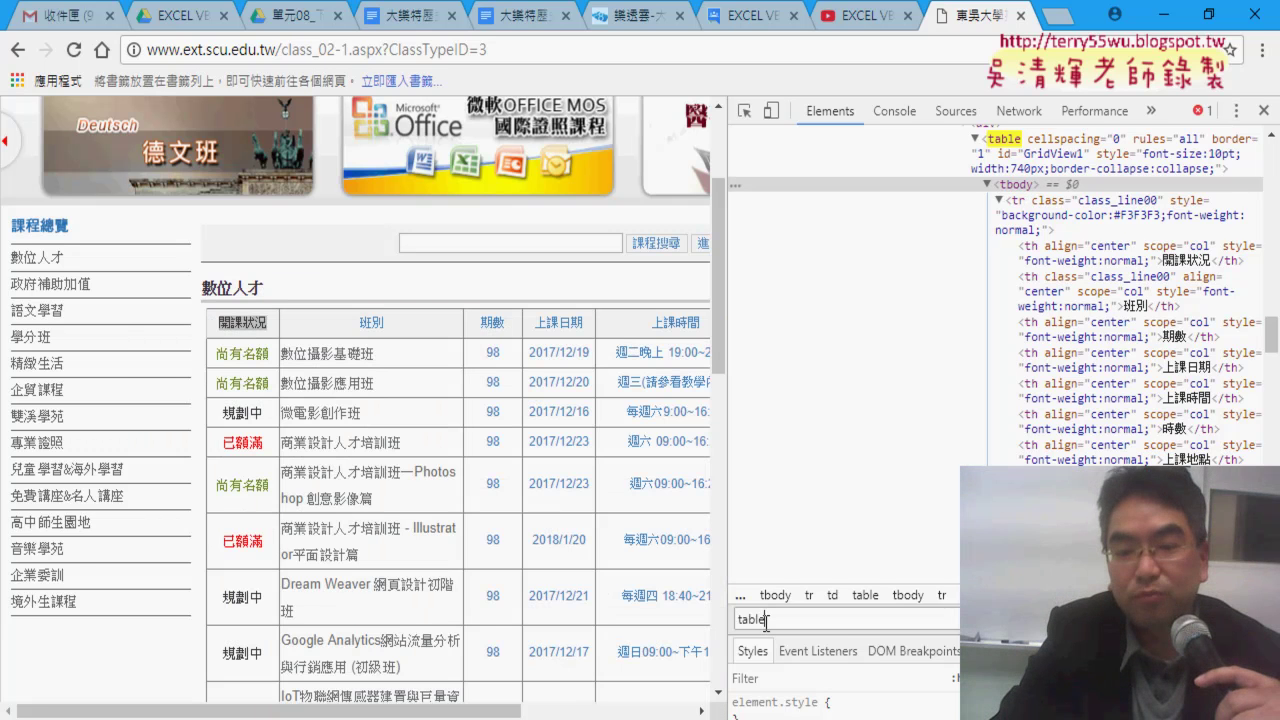
- Search the Elements tree for 'tbody' instead of 'table' and step through six matches
{"action": "double_click", "coordinate": [766, 621]}
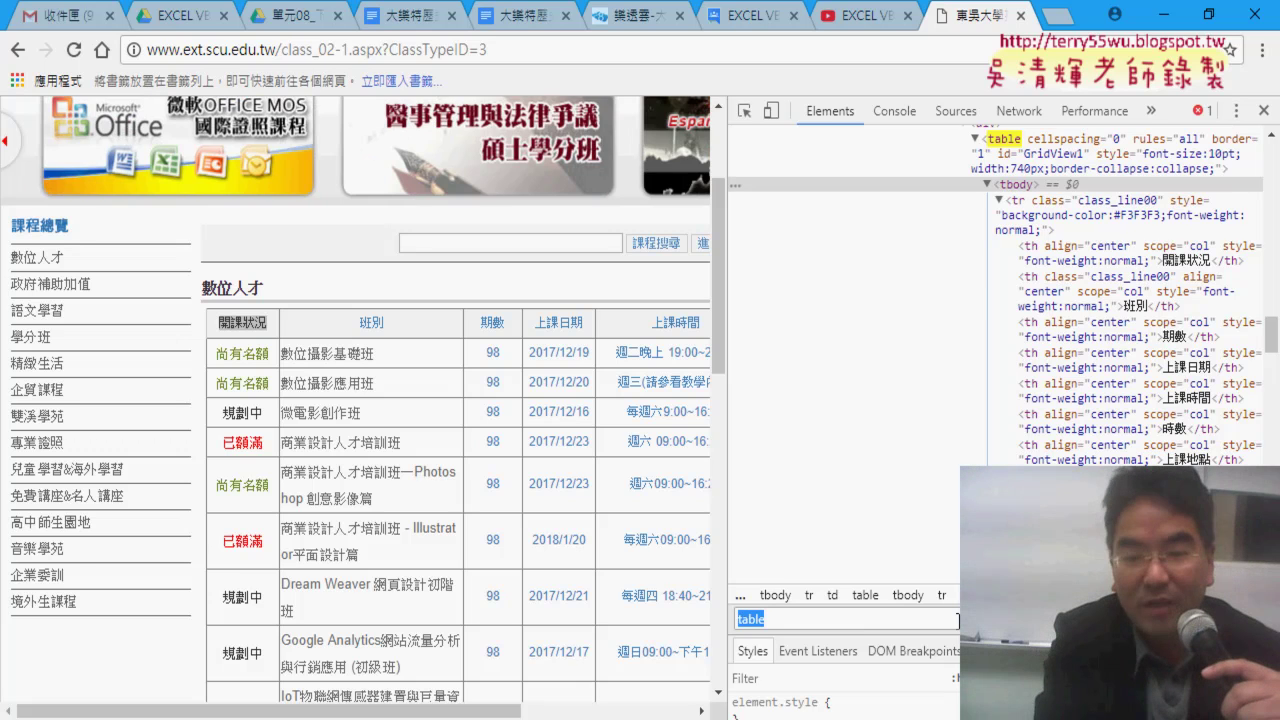
{"action": "type", "text": "tbody"}
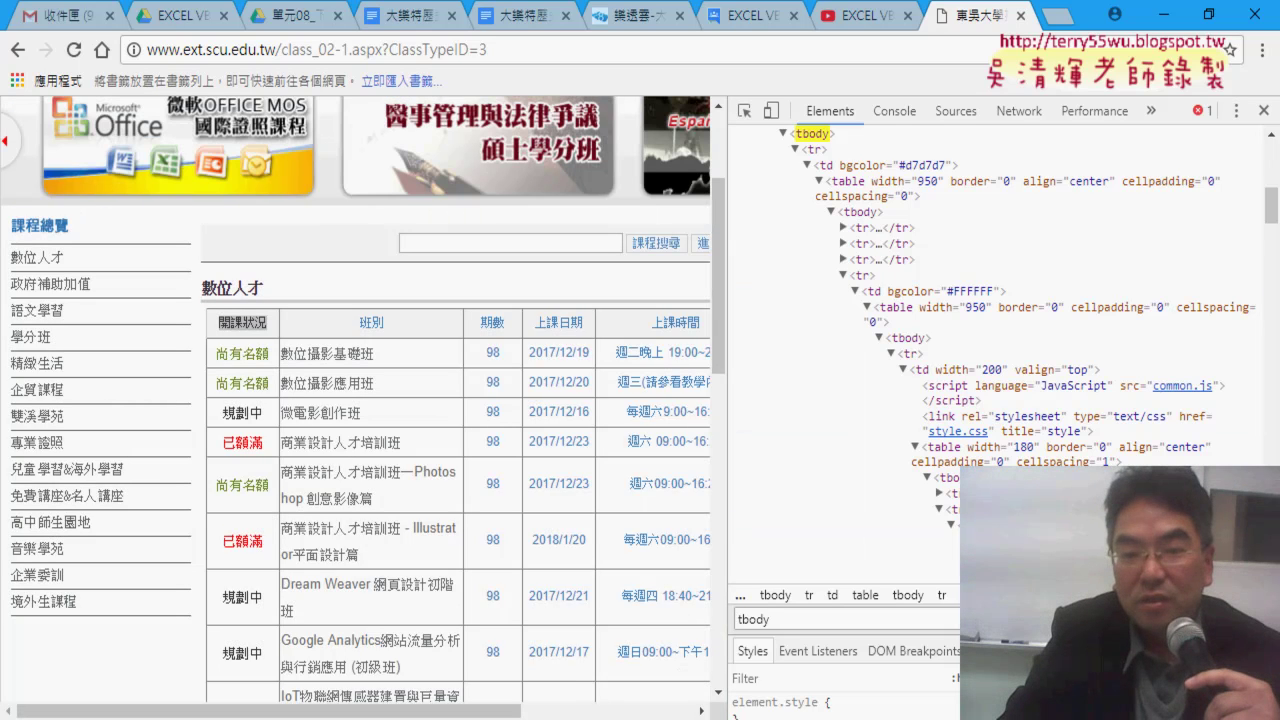
{"action": "key", "text": "Return"}
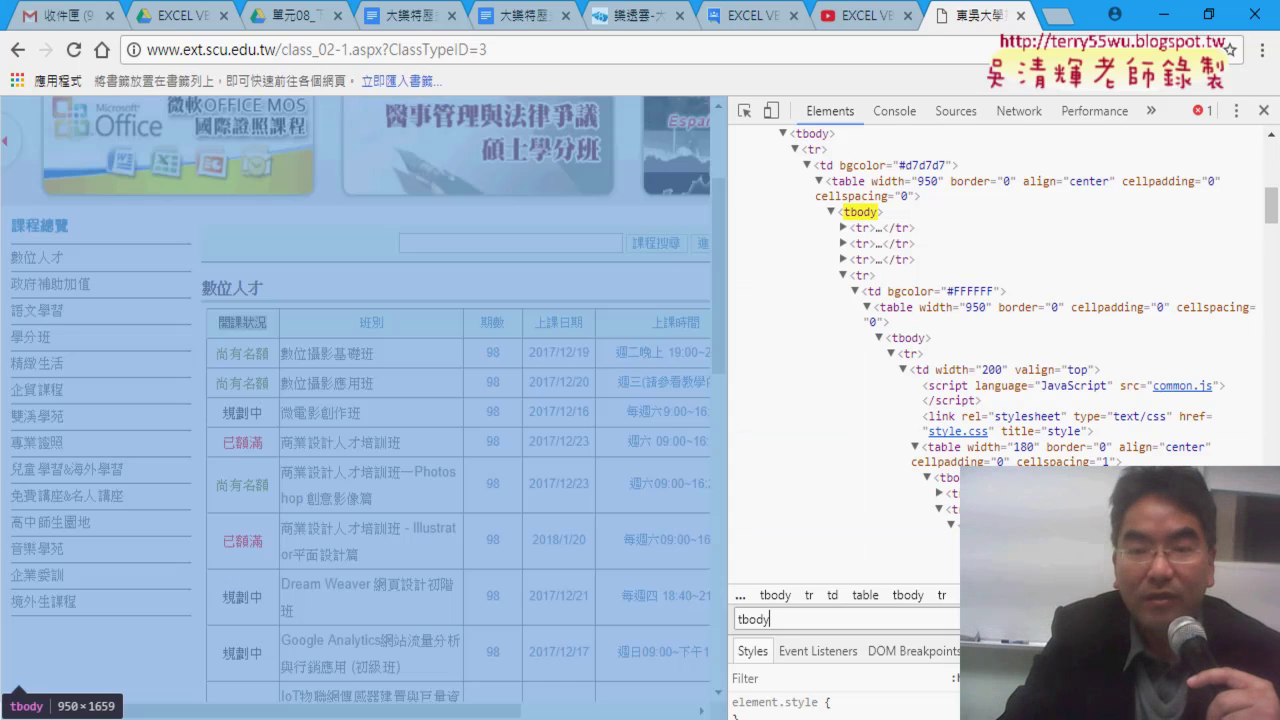
{"action": "key", "text": "Return"}
{"action": "key", "text": "Return"}
{"action": "key", "text": "Return"}
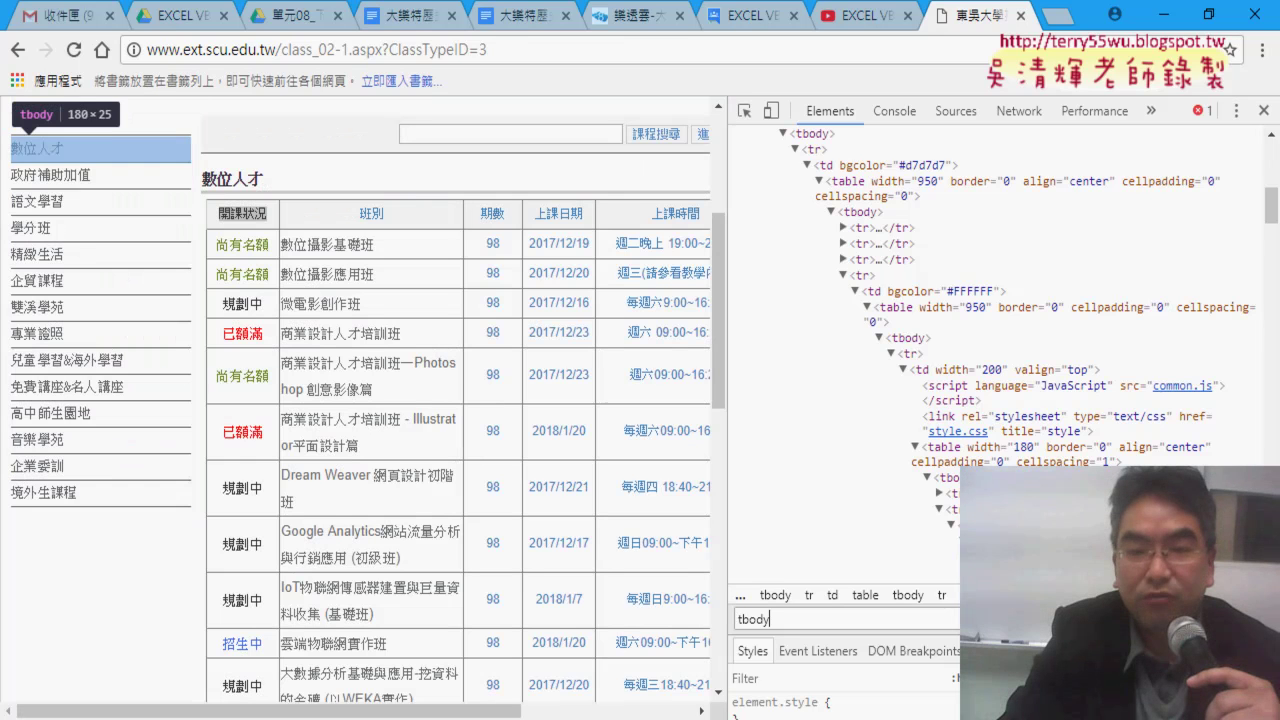
{"action": "key", "text": "Return"}
{"action": "key", "text": "Return"}
{"action": "key", "text": "Return"}
{"action": "key", "text": "Return"}
{"action": "key", "text": "Return"}
{"action": "key", "text": "Return"}
{"action": "key", "text": "Return"}
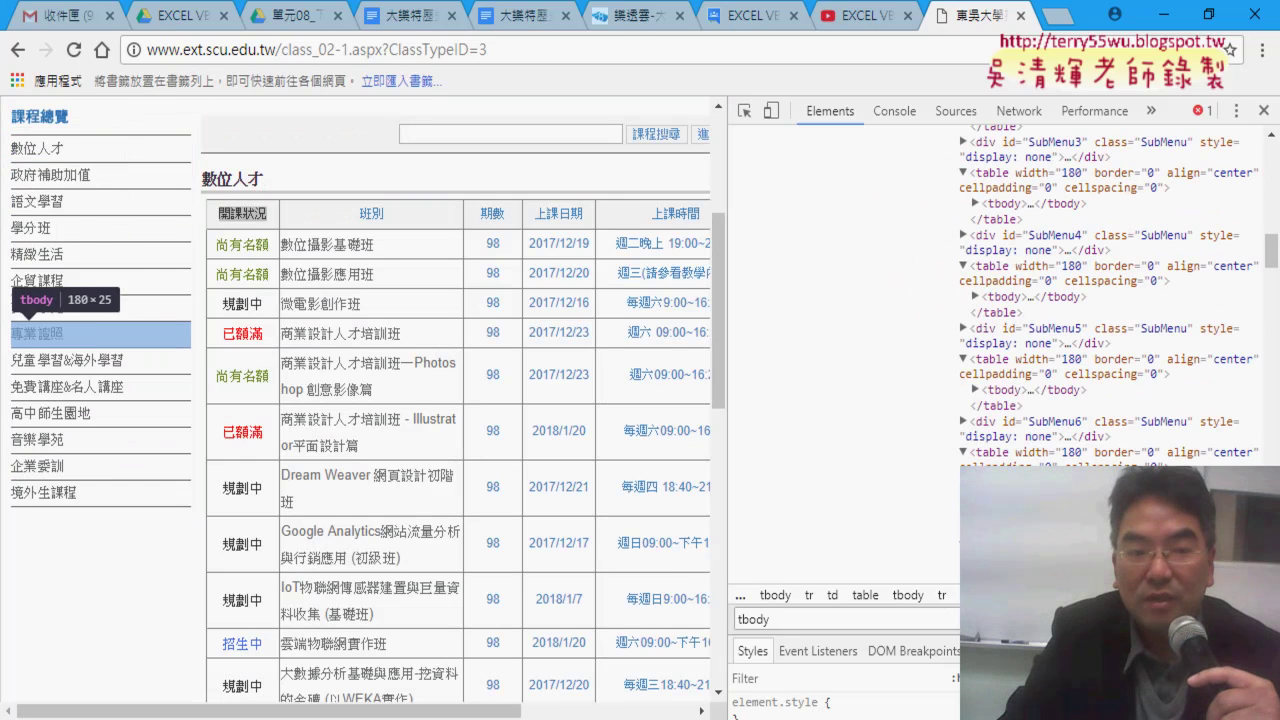
{"action": "key", "text": "Return"}
{"action": "key", "text": "Return"}
{"action": "key", "text": "Return"}
{"action": "key", "text": "Return"}
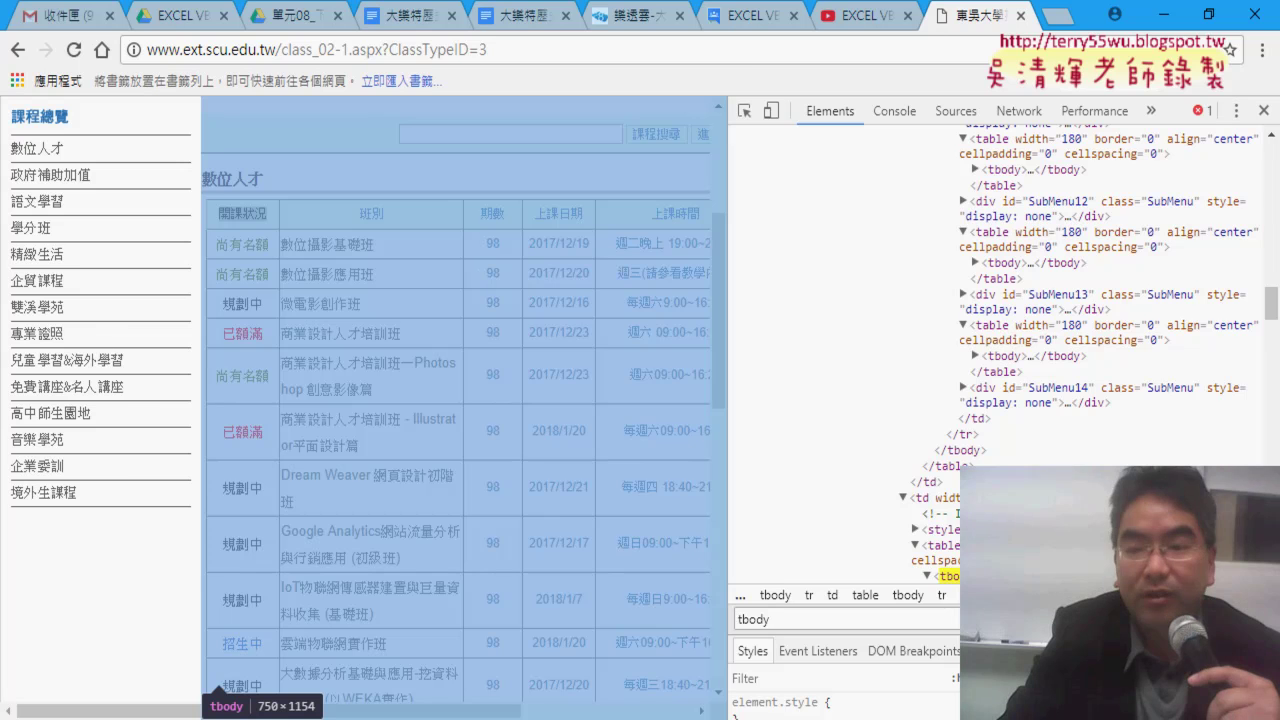
{"action": "key", "text": "Return"}
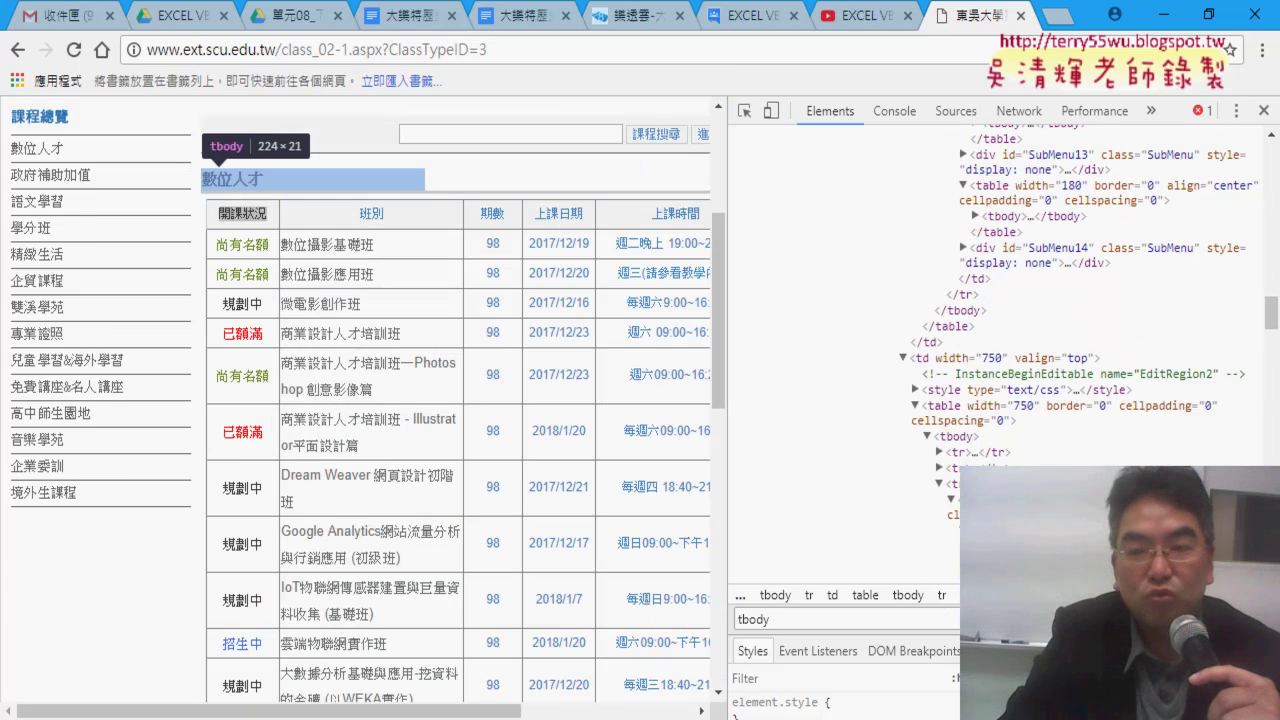
{"action": "key", "text": "Return"}
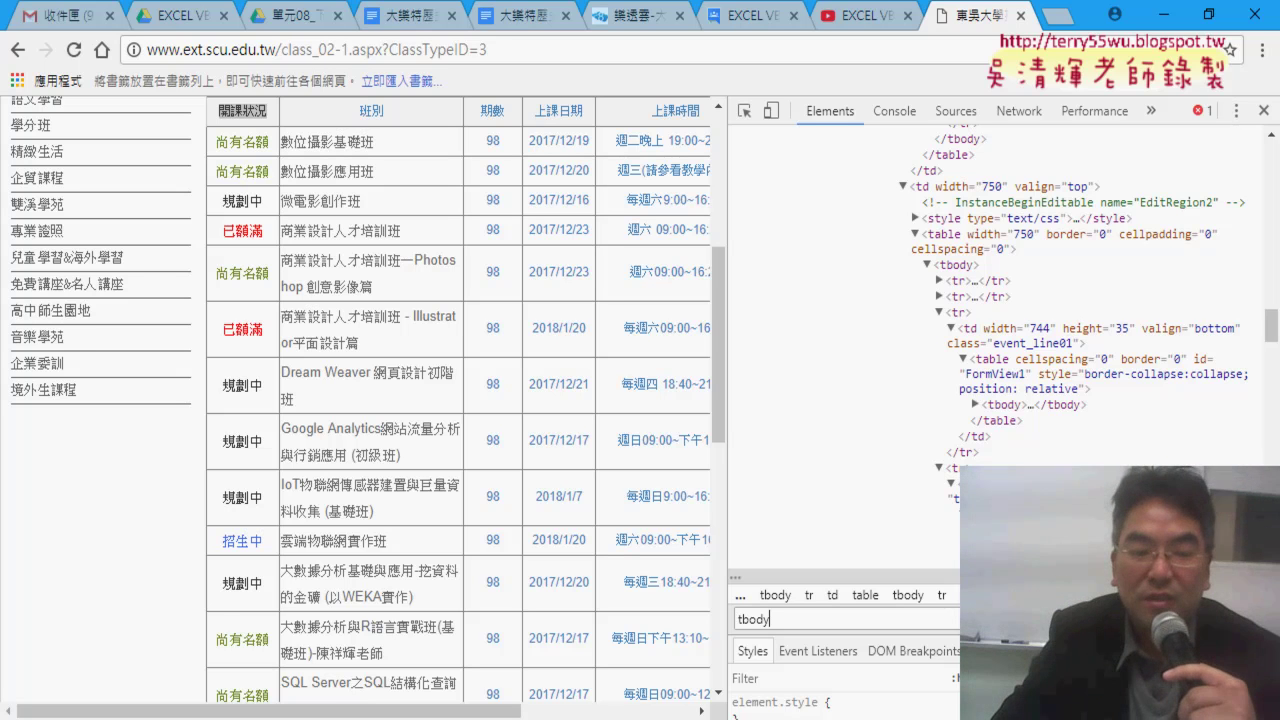
{"action": "mouse_move", "coordinate": [465, 715]}
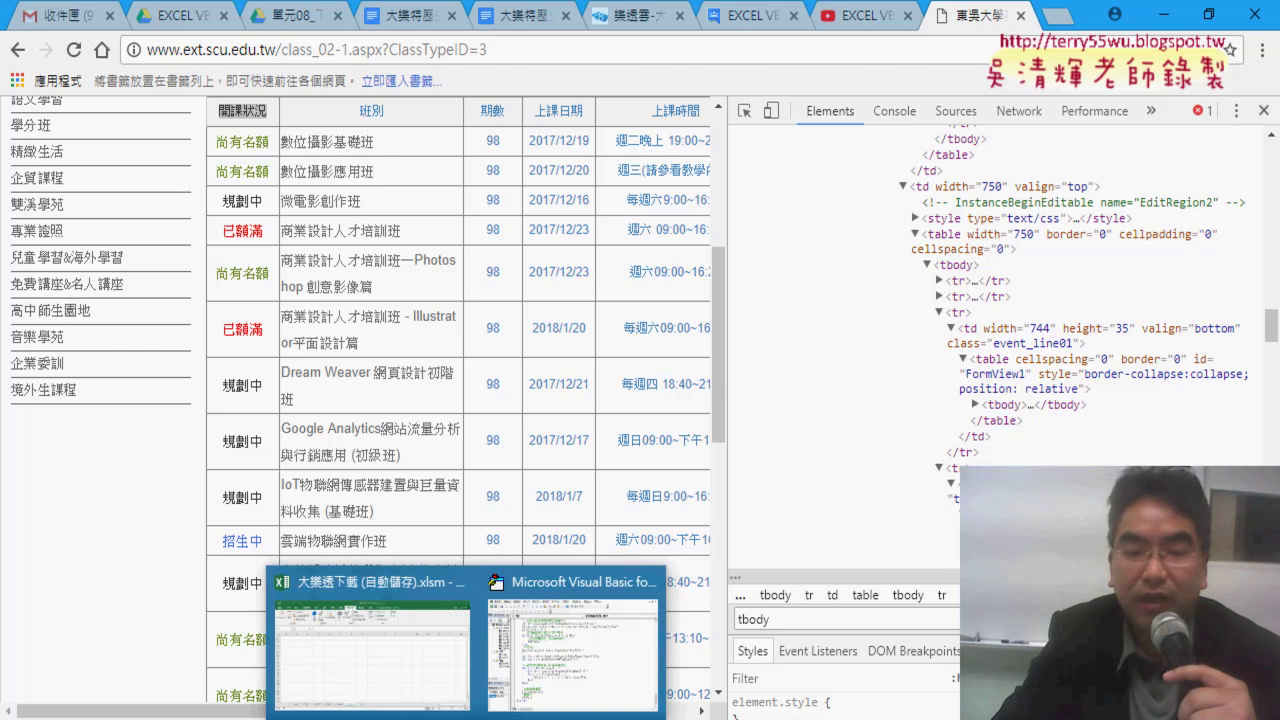
{"action": "left_click", "coordinate": [572, 640]}
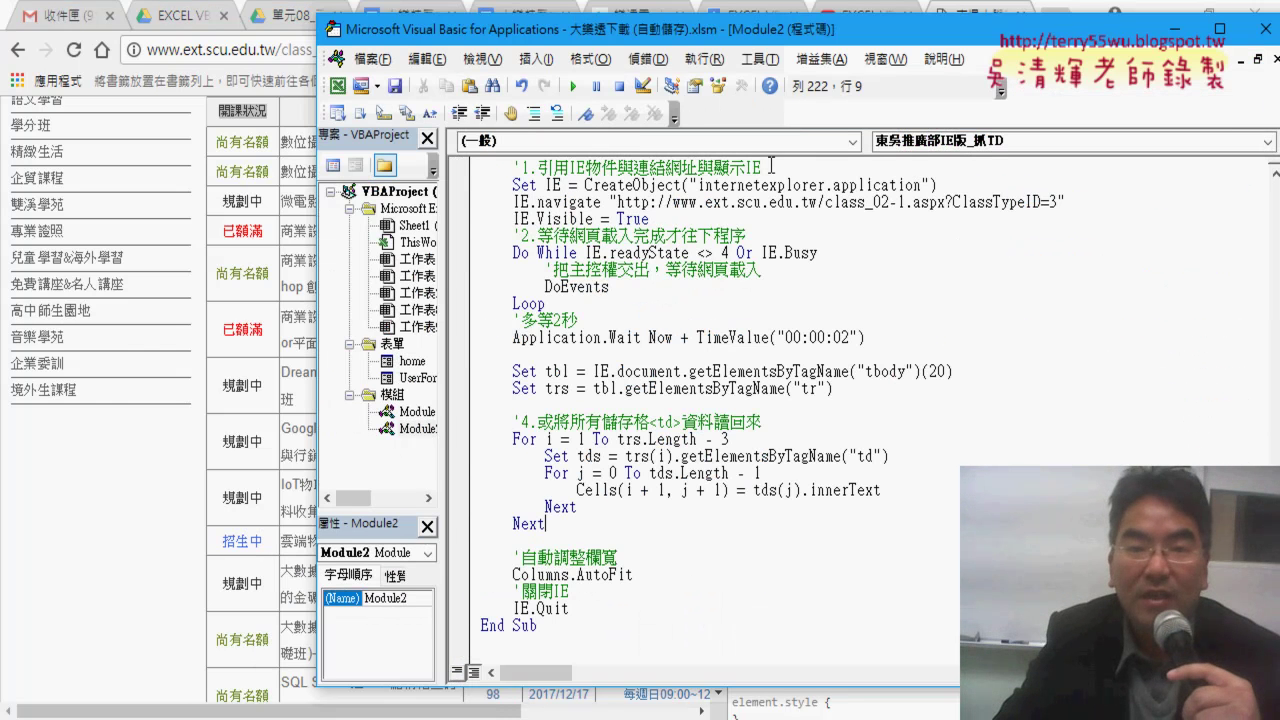
{"action": "left_click_drag", "start_coordinate": [695, 38], "coordinate": [512, 18]}
{"action": "scroll", "coordinate": [598, 222], "scroll_direction": "up", "scroll_amount": 1}
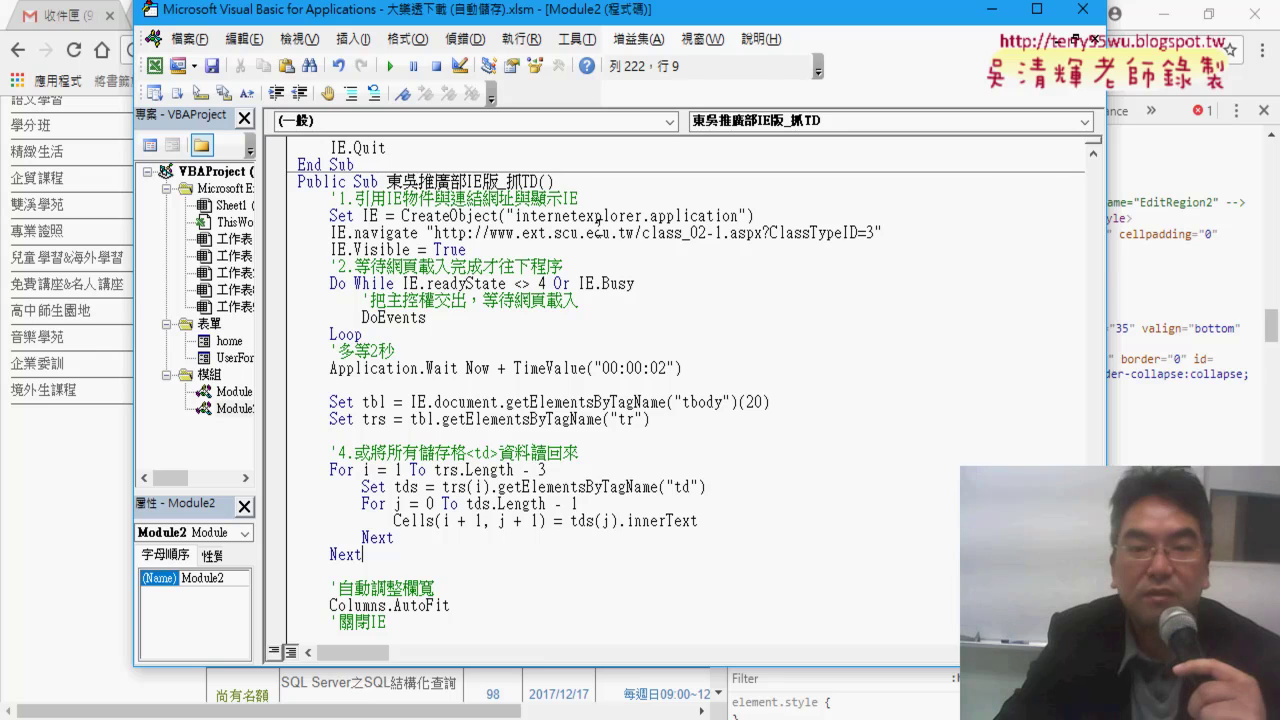
{"action": "left_click_drag", "start_coordinate": [389, 178], "coordinate": [496, 178]}
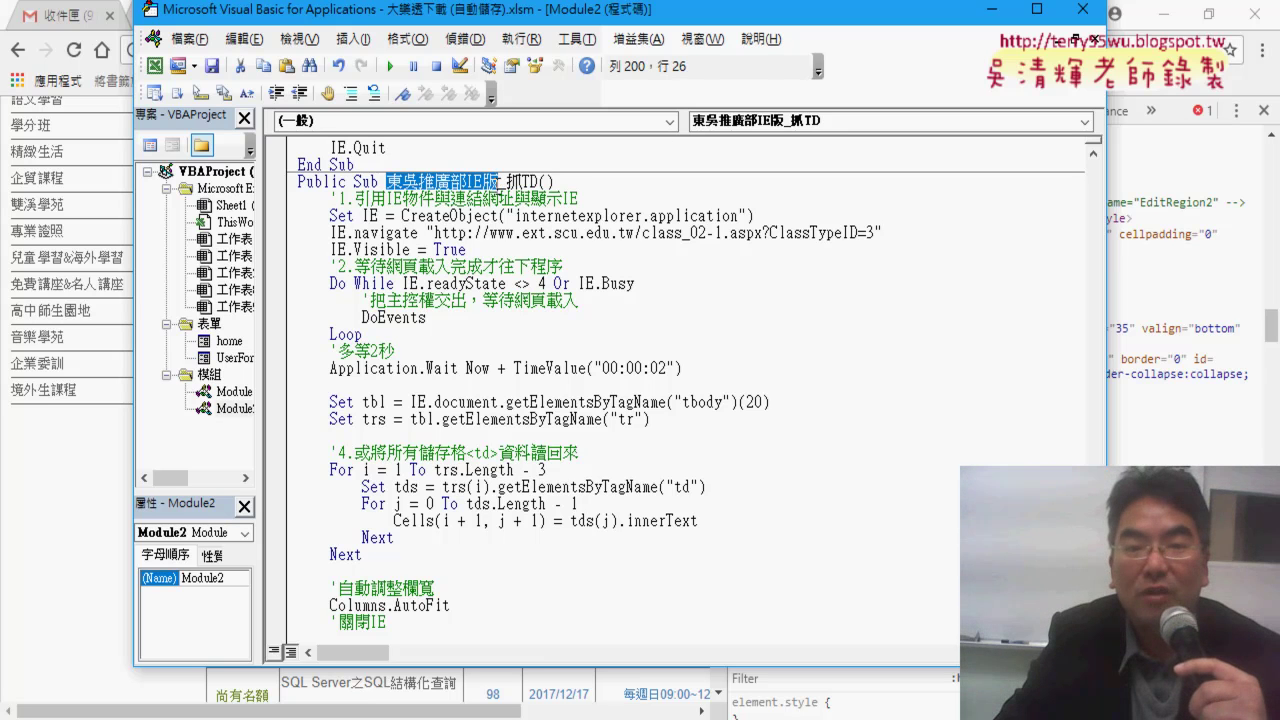
{"action": "left_click", "coordinate": [537, 181]}
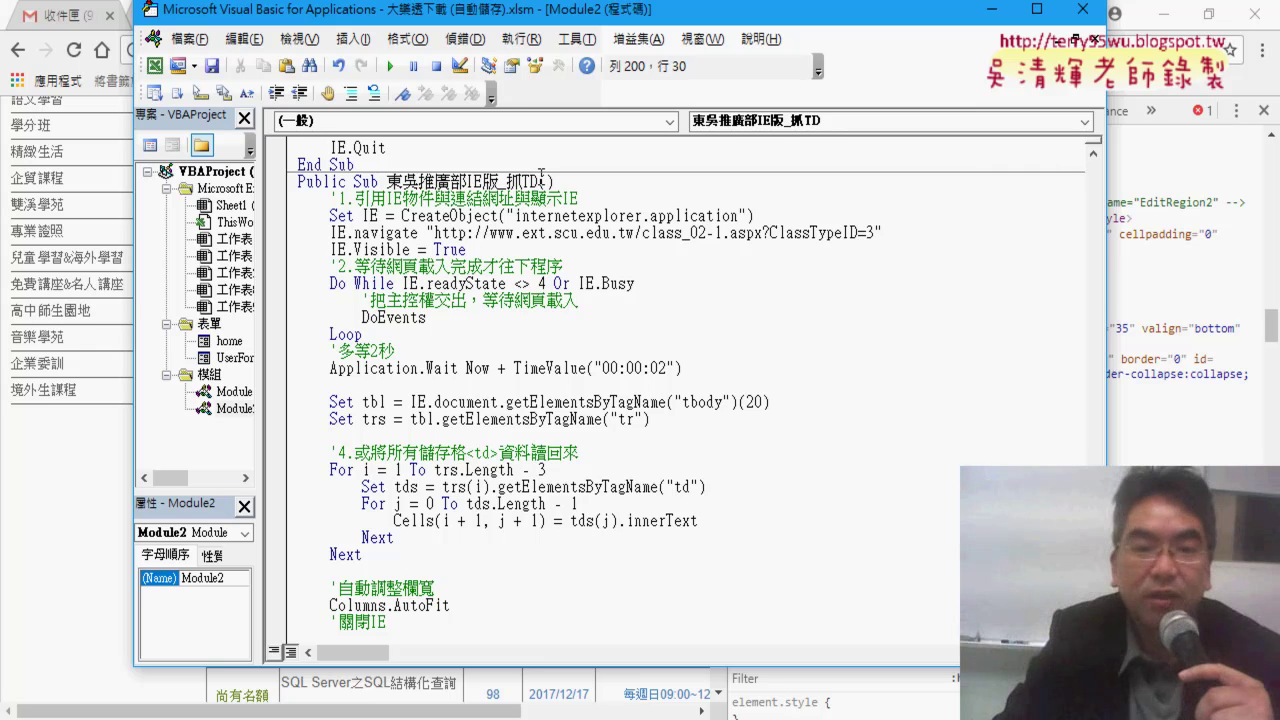
{"action": "left_click_drag", "start_coordinate": [434, 232], "coordinate": [864, 238]}
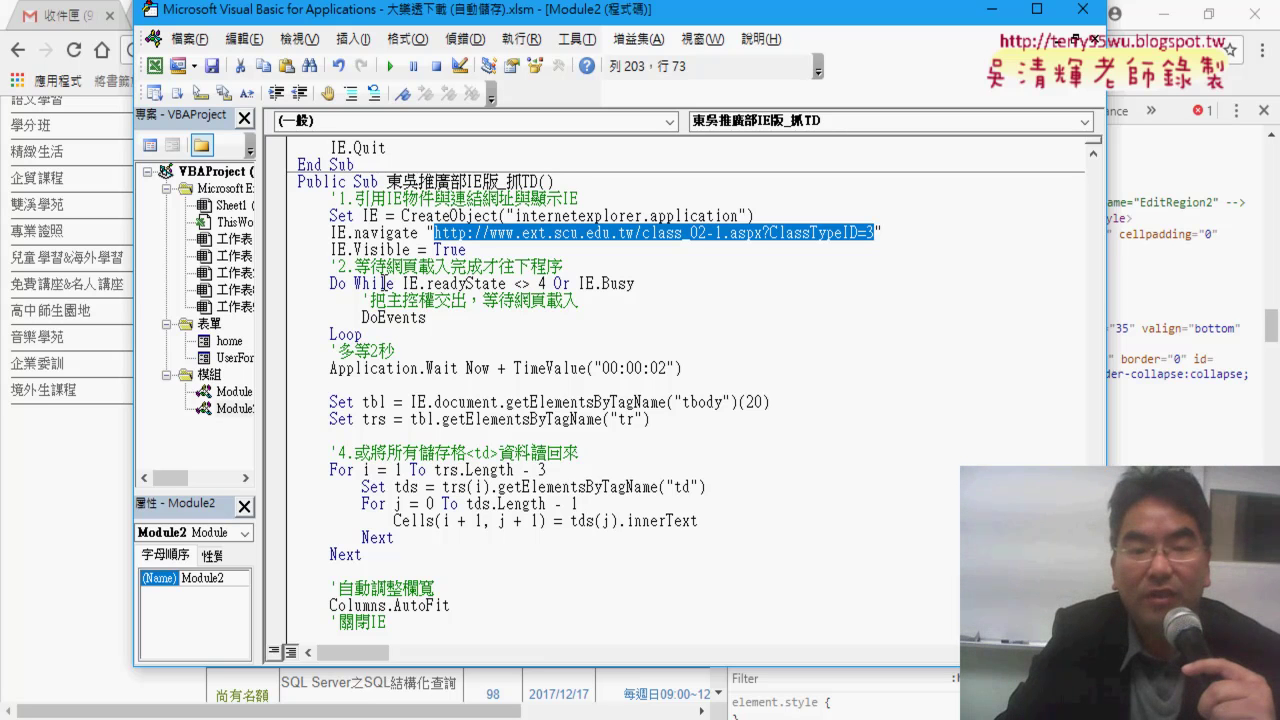
{"action": "left_click", "coordinate": [385, 284]}
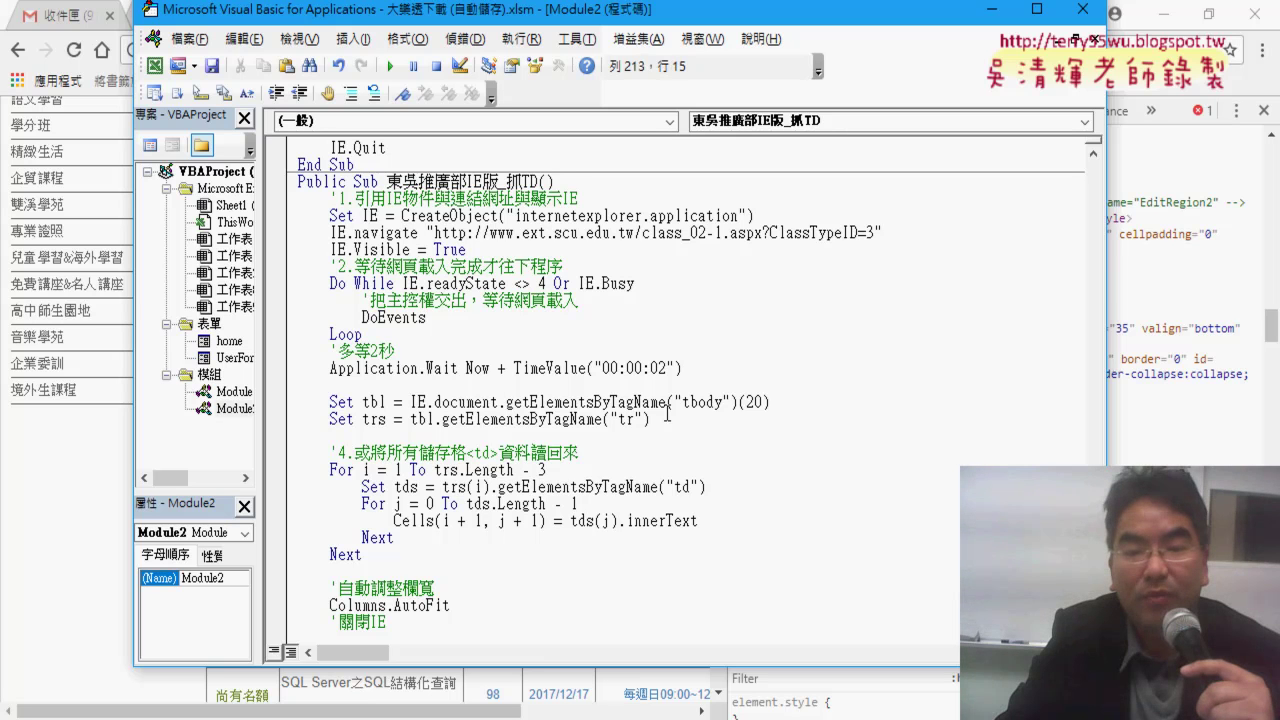
{"action": "left_click_drag", "start_coordinate": [682, 402], "coordinate": [688, 398]}
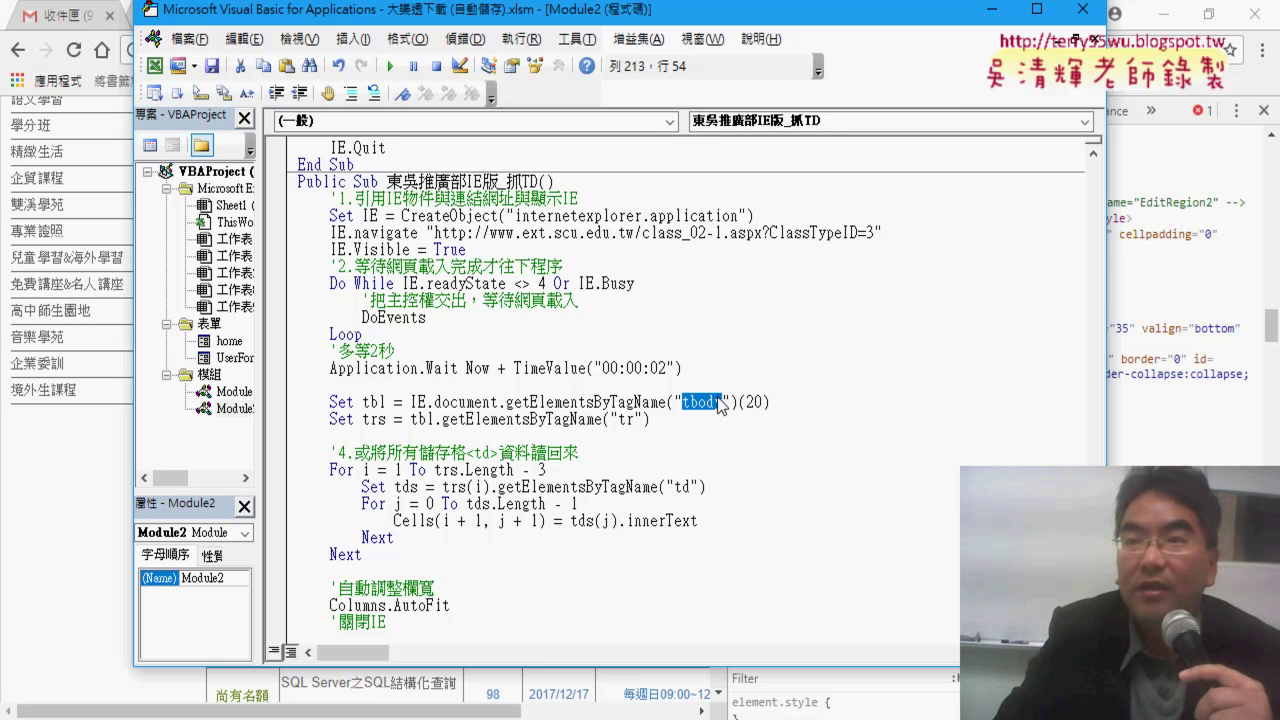
{"action": "left_click", "coordinate": [749, 401]}
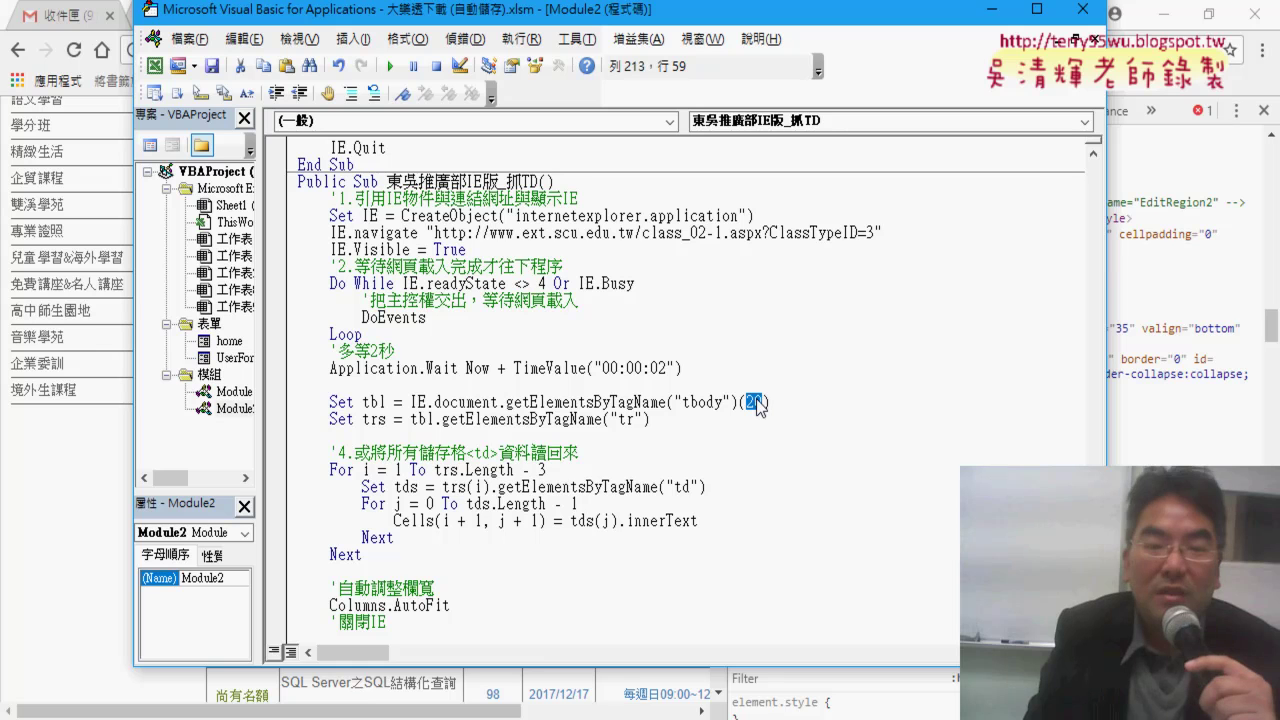
- Highlight tbl, trs and the row loop bounds, then drag the VBA window aside to reveal the page
{"action": "double_click", "coordinate": [388, 401]}
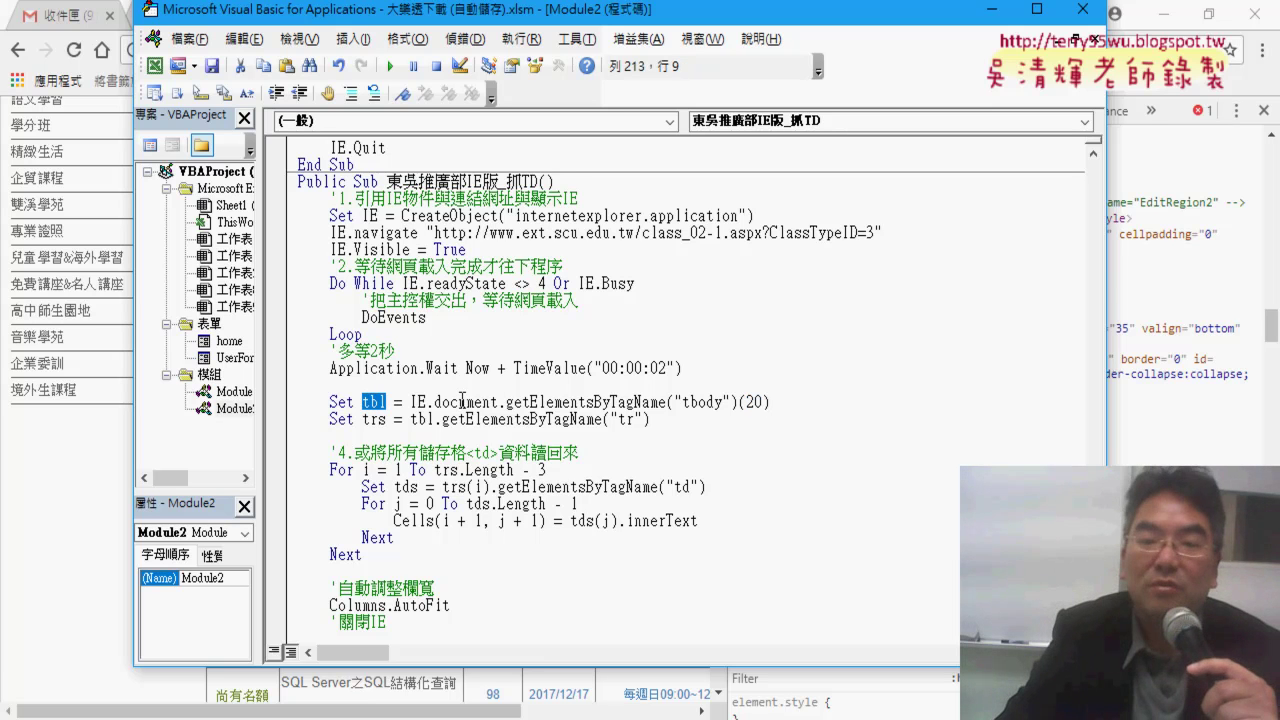
{"action": "left_click_drag", "start_coordinate": [768, 402], "coordinate": [418, 401]}
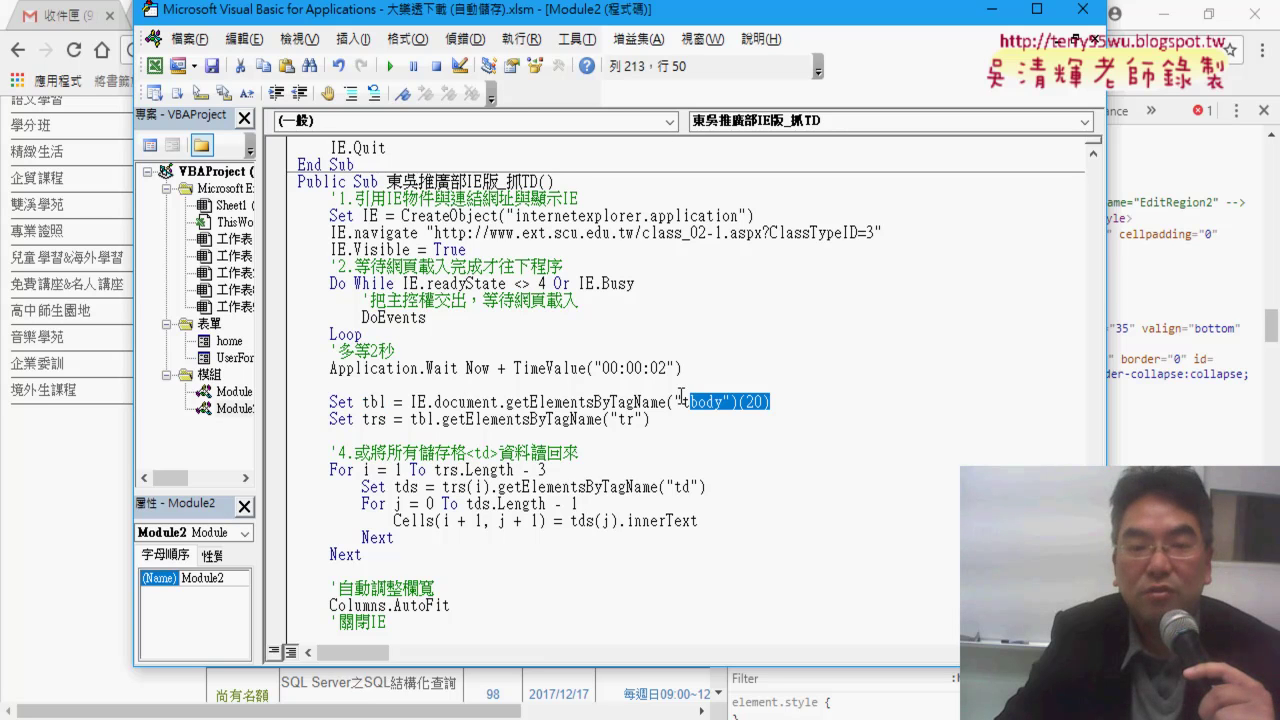
{"action": "double_click", "coordinate": [373, 401]}
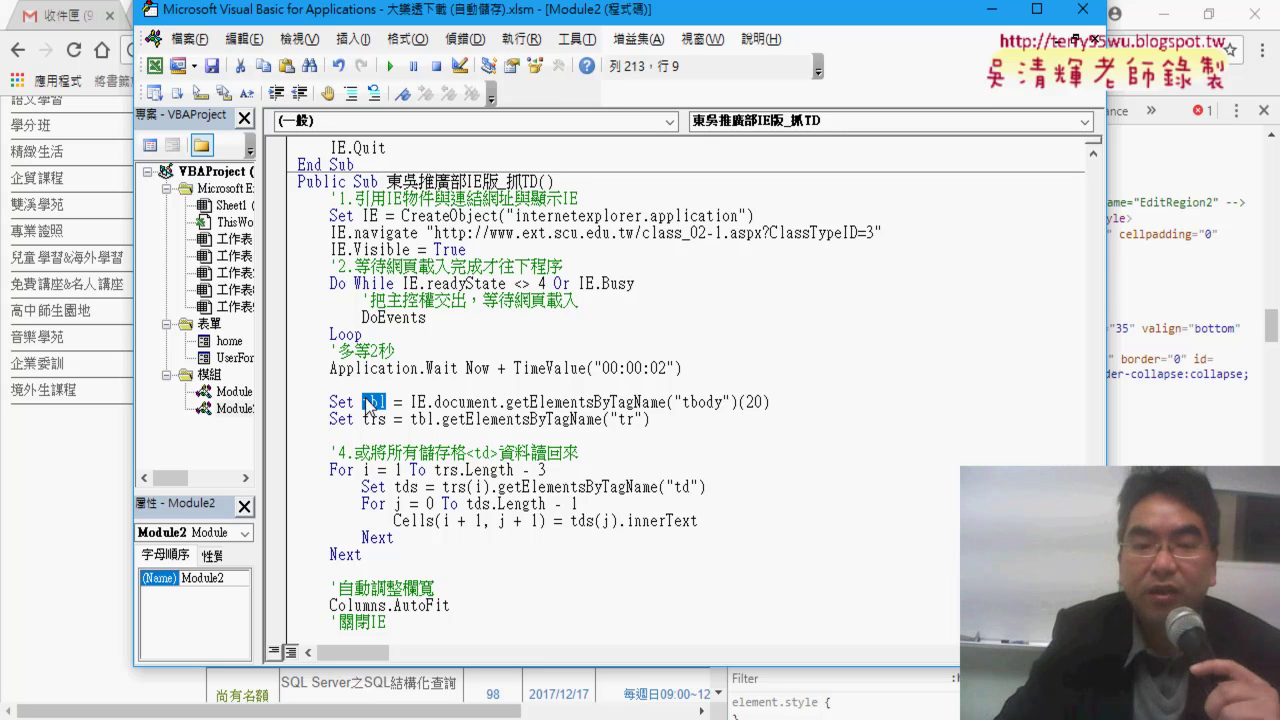
{"action": "left_click_drag", "start_coordinate": [410, 419], "coordinate": [434, 419]}
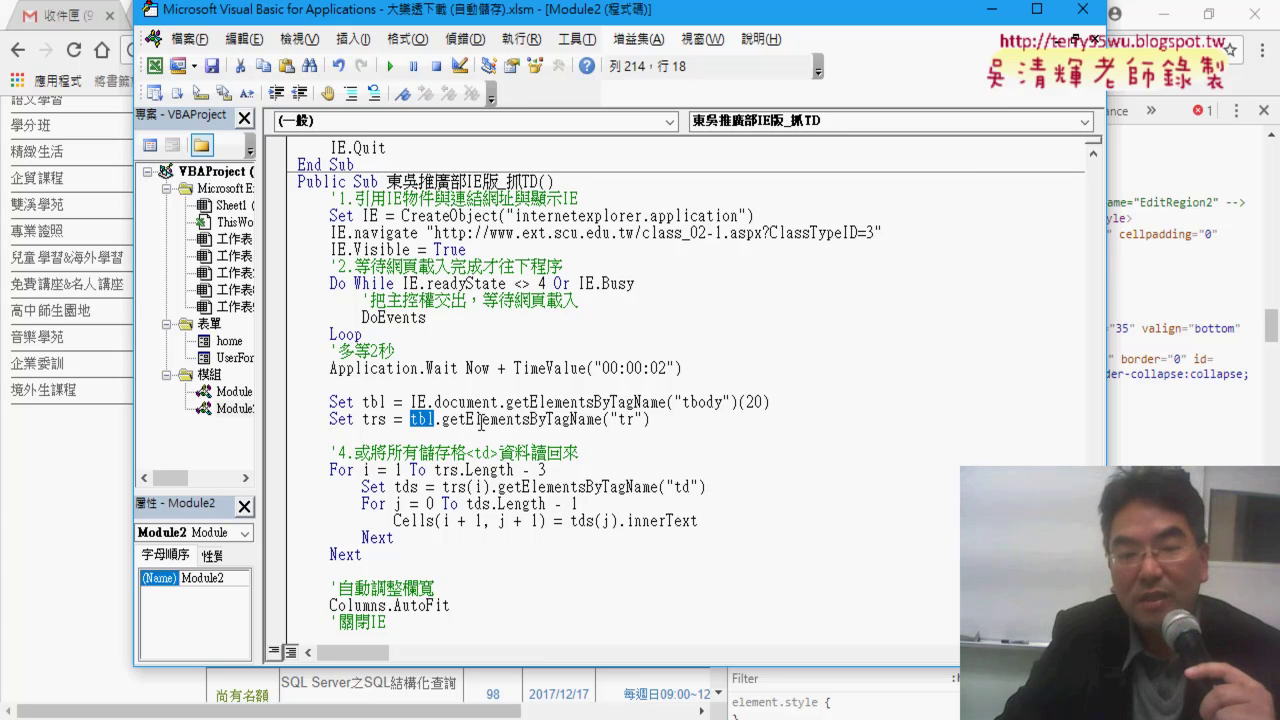
{"action": "left_click_drag", "start_coordinate": [628, 419], "coordinate": [410, 419]}
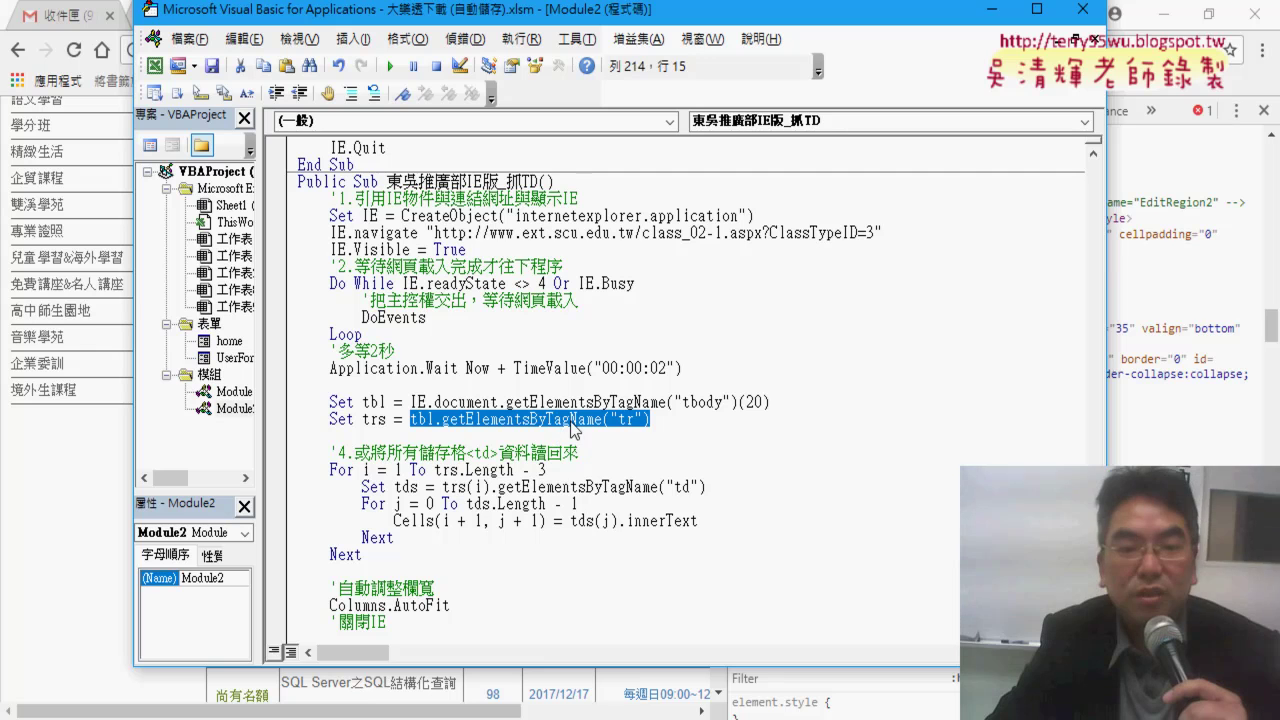
{"action": "left_click_drag", "start_coordinate": [386, 418], "coordinate": [370, 419]}
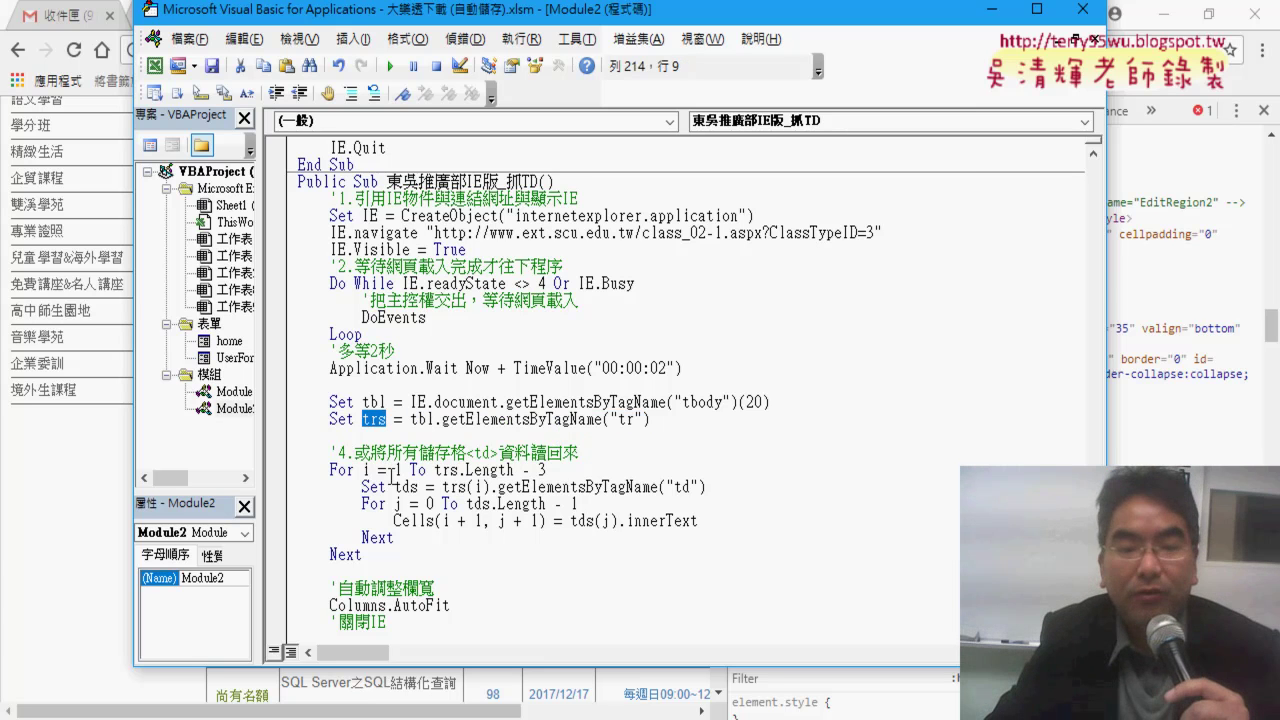
{"action": "left_click_drag", "start_coordinate": [394, 470], "coordinate": [542, 470]}
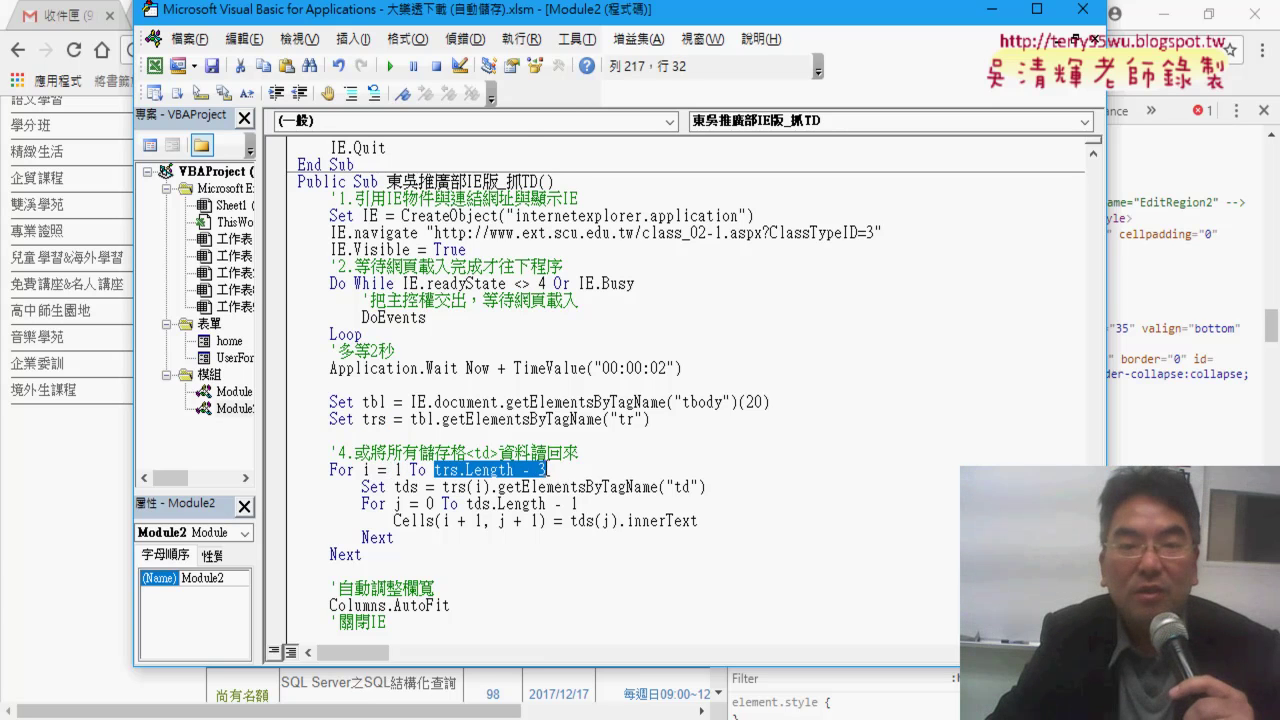
{"action": "left_click_drag", "start_coordinate": [496, 12], "coordinate": [548, 28]}
{"action": "left_click_drag", "start_coordinate": [648, 24], "coordinate": [730, 178]}
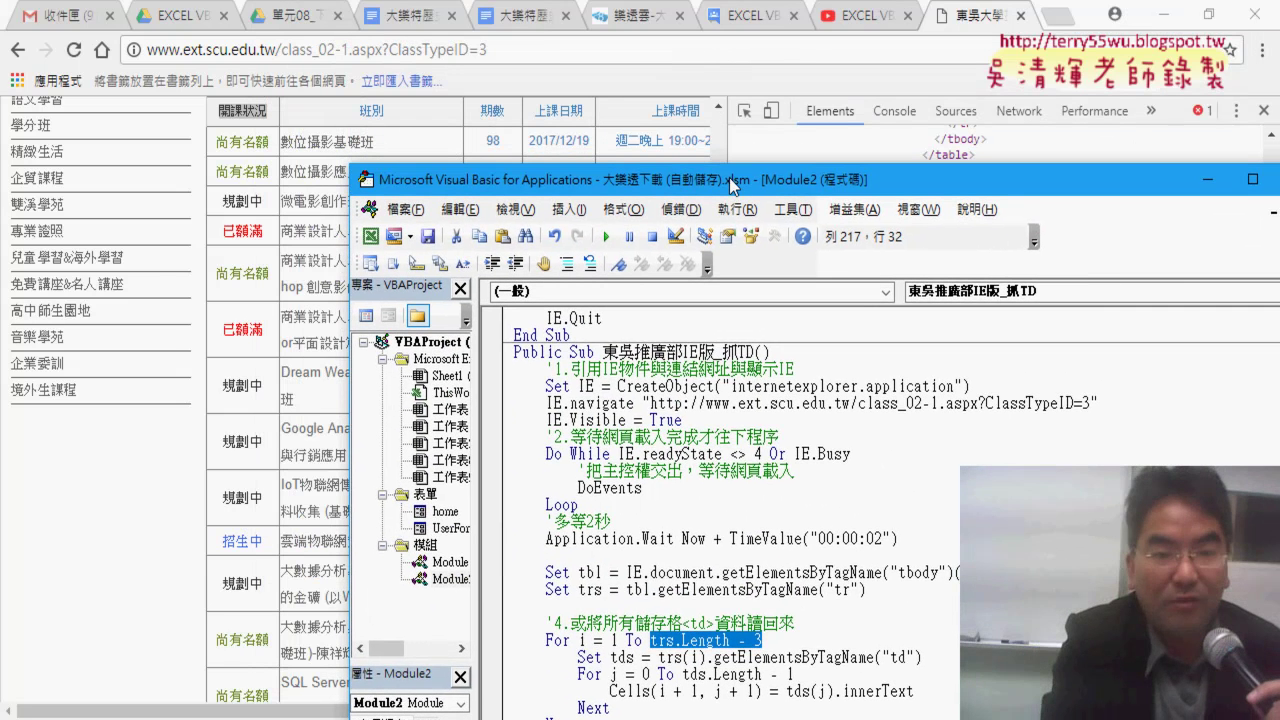
- Mark the course table's header row and last 尚有名額 cell in red, then clear the marks
{"action": "mouse_move", "coordinate": [644, 127]}
{"action": "left_mouse_down"}
{"action": "mouse_move", "coordinate": [468, 130]}
{"action": "mouse_move", "coordinate": [686, 146]}
{"action": "left_mouse_up"}
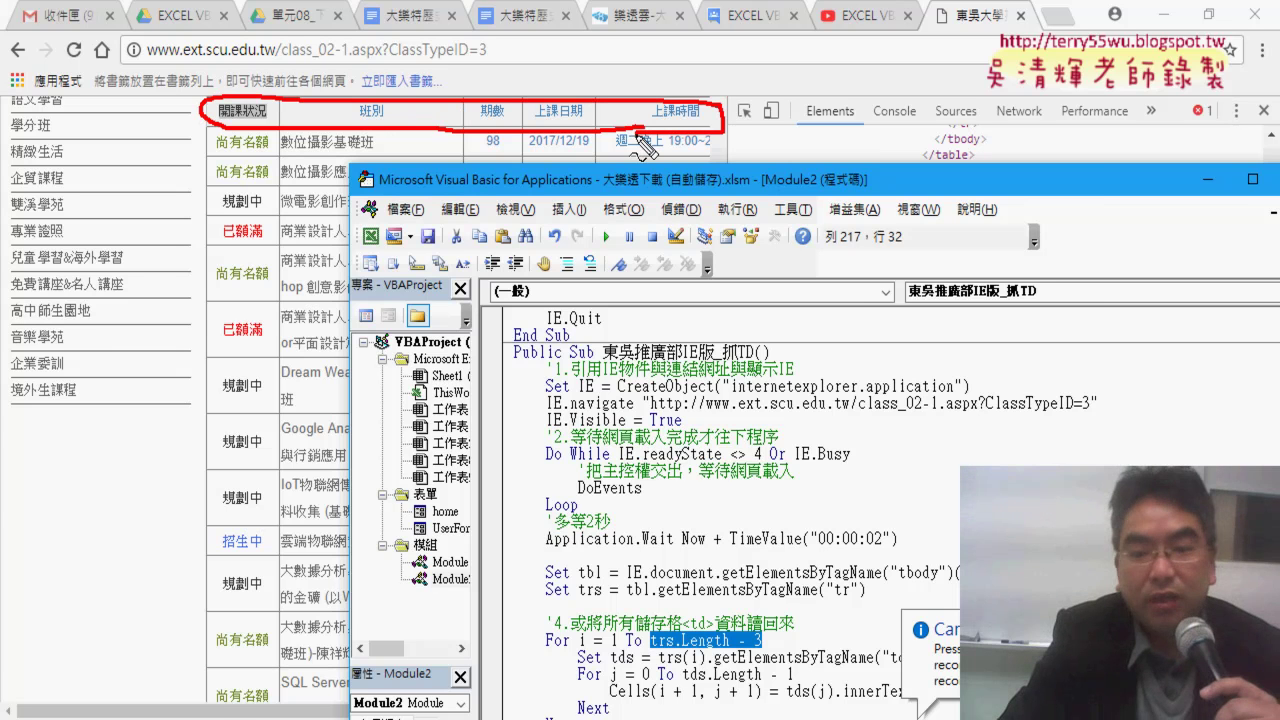
{"action": "left_click_drag", "start_coordinate": [296, 695], "coordinate": [285, 697]}
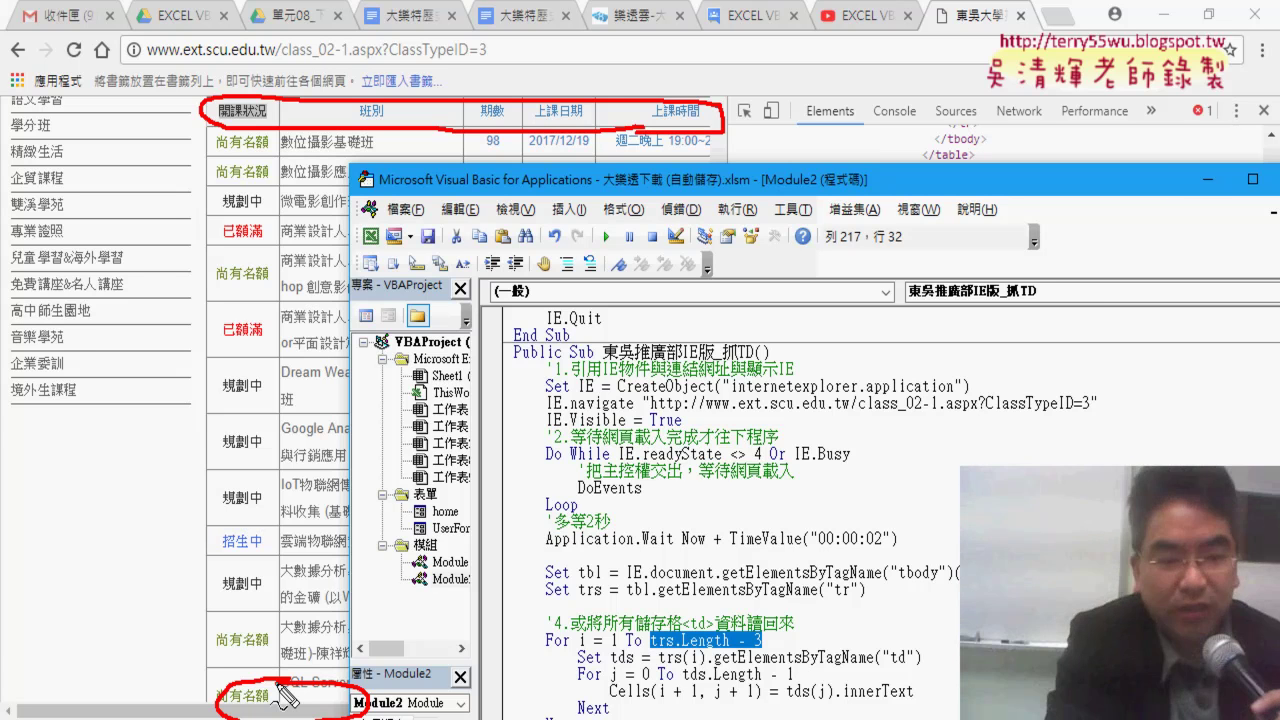
{"action": "key", "text": "Escape"}
- Scroll the course page down to the table's final rows and pagination row
{"action": "left_click", "coordinate": [172, 657]}
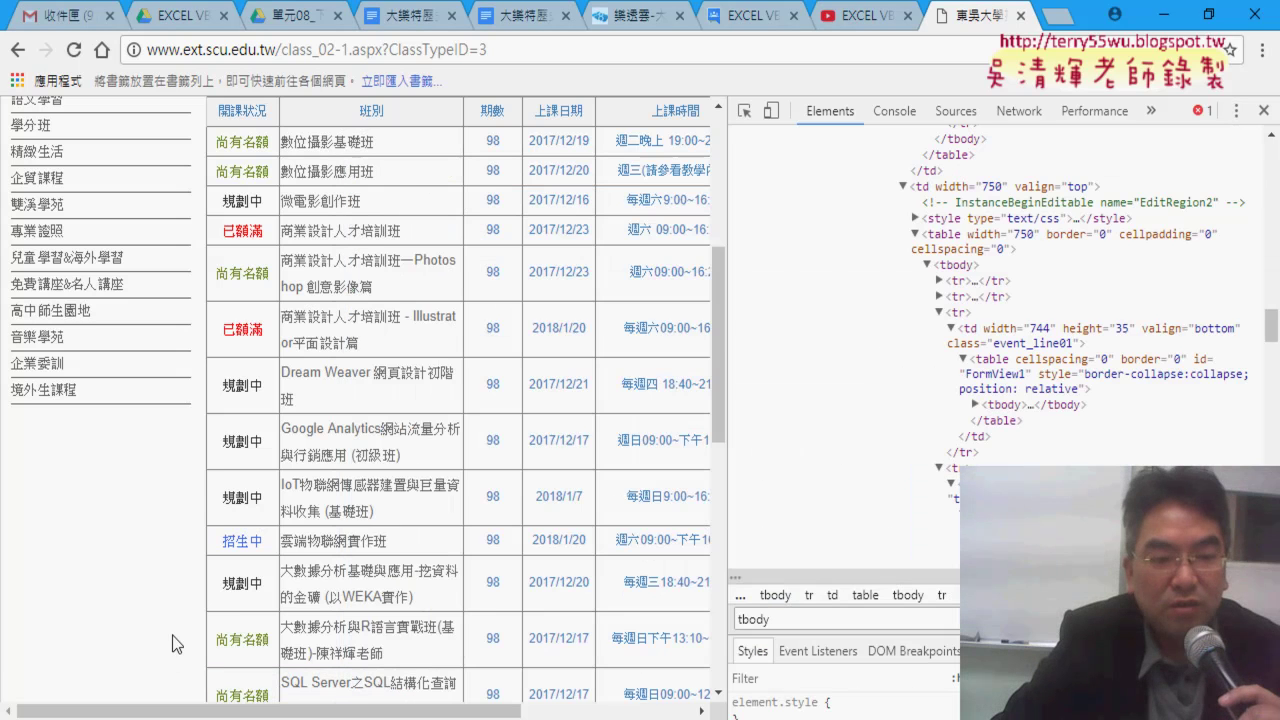
{"action": "scroll", "coordinate": [172, 635], "scroll_direction": "down", "scroll_amount": 3}
{"action": "scroll", "coordinate": [175, 632], "scroll_direction": "down", "scroll_amount": 2}
{"action": "scroll", "coordinate": [178, 630], "scroll_direction": "down", "scroll_amount": 1}
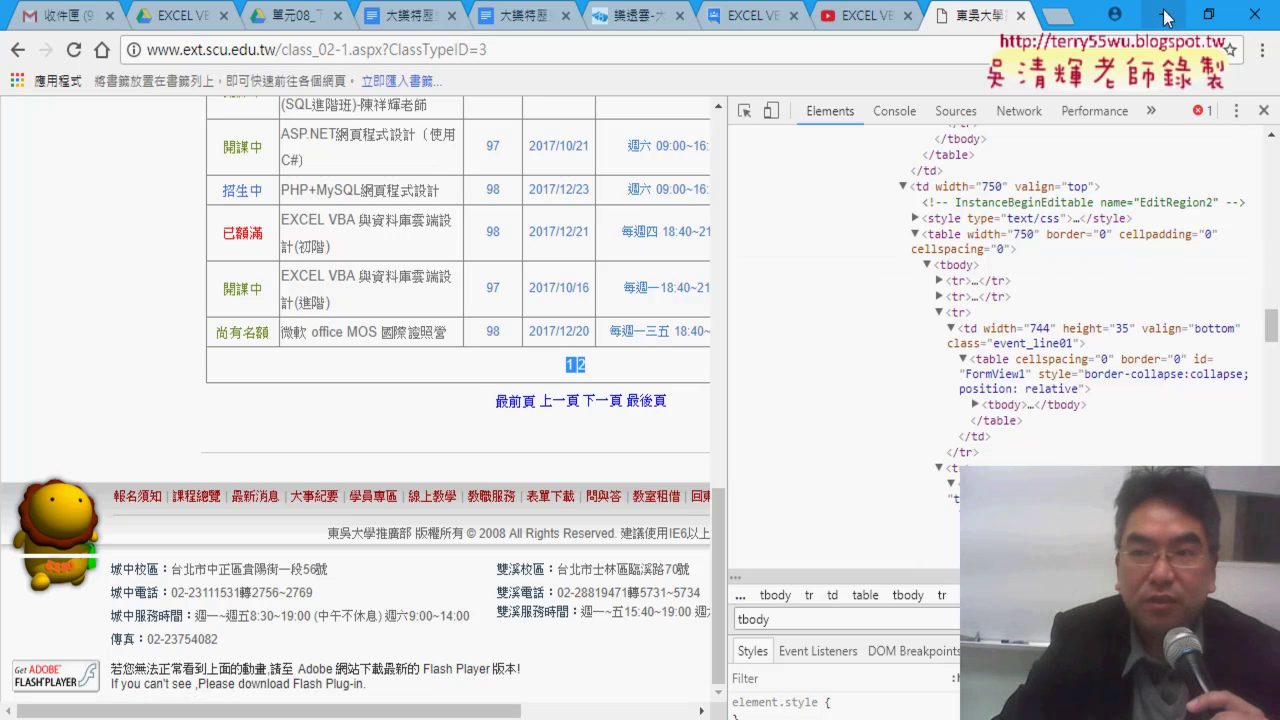
{"action": "mouse_move", "coordinate": [468, 715]}
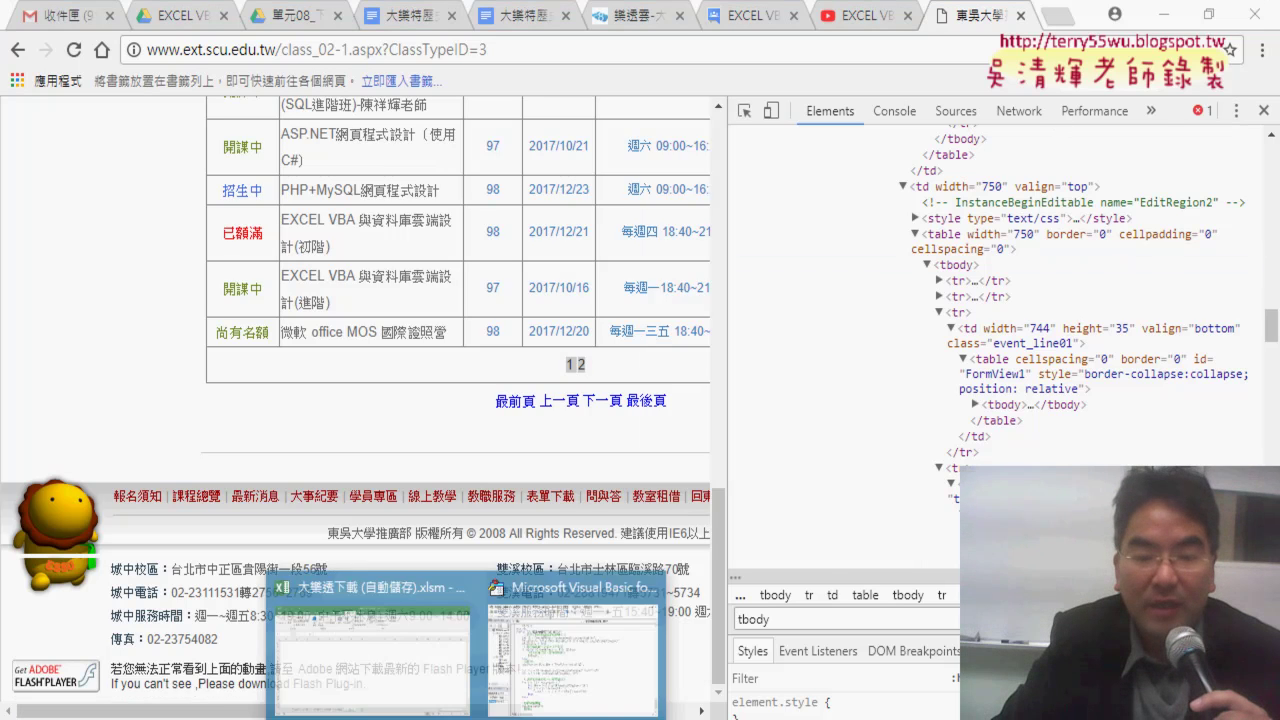
{"action": "left_click", "coordinate": [579, 652]}
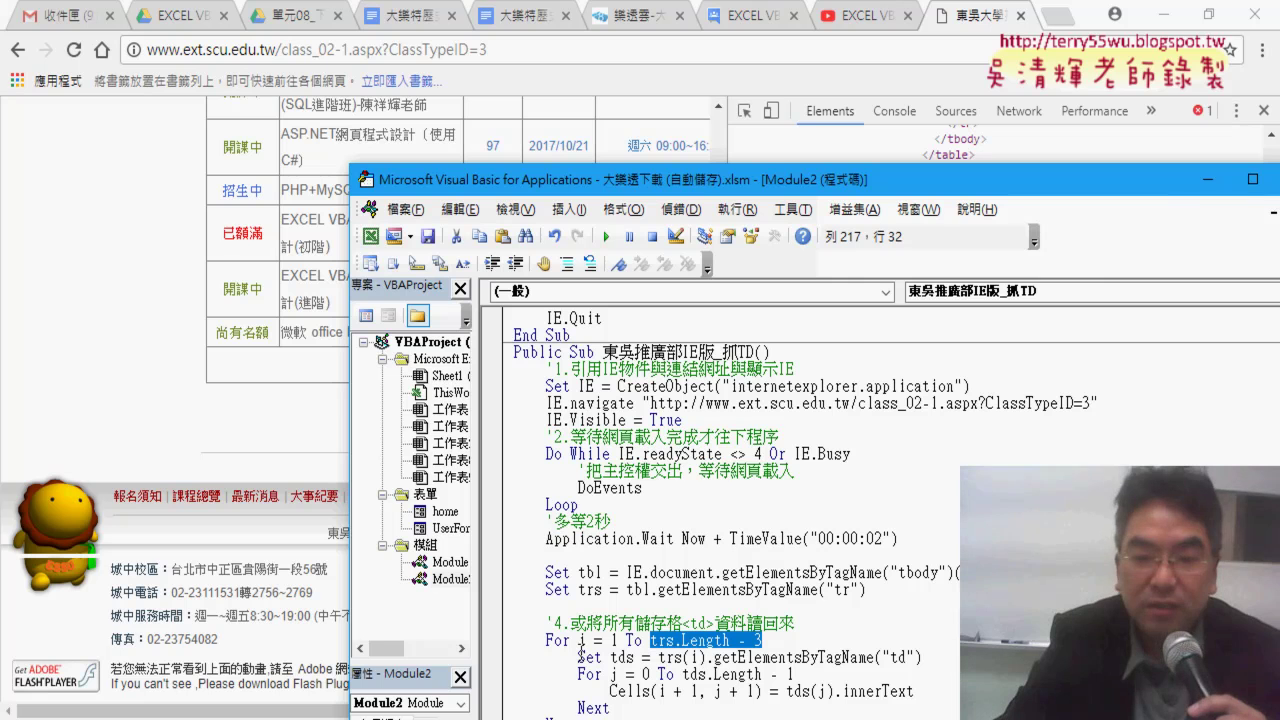
{"action": "left_click_drag", "start_coordinate": [695, 180], "coordinate": [604, 54]}
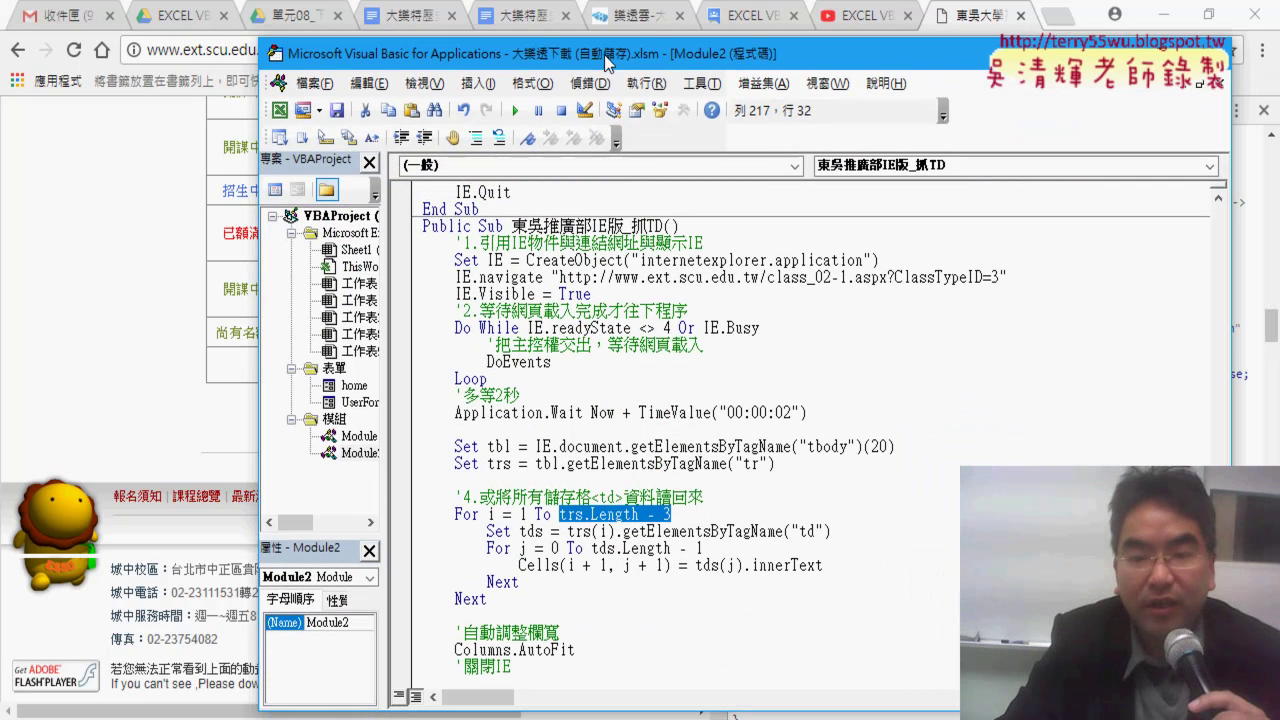
{"action": "double_click", "coordinate": [578, 531]}
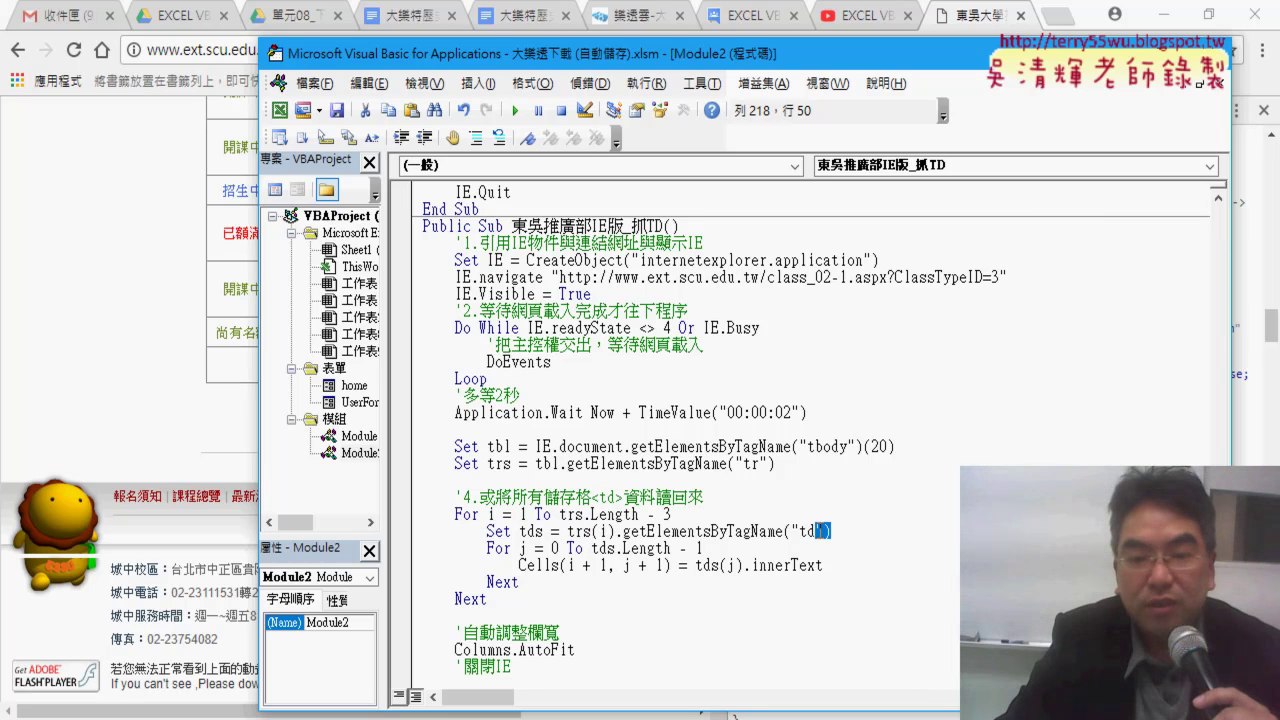
{"action": "left_click_drag", "start_coordinate": [816, 531], "coordinate": [648, 531]}
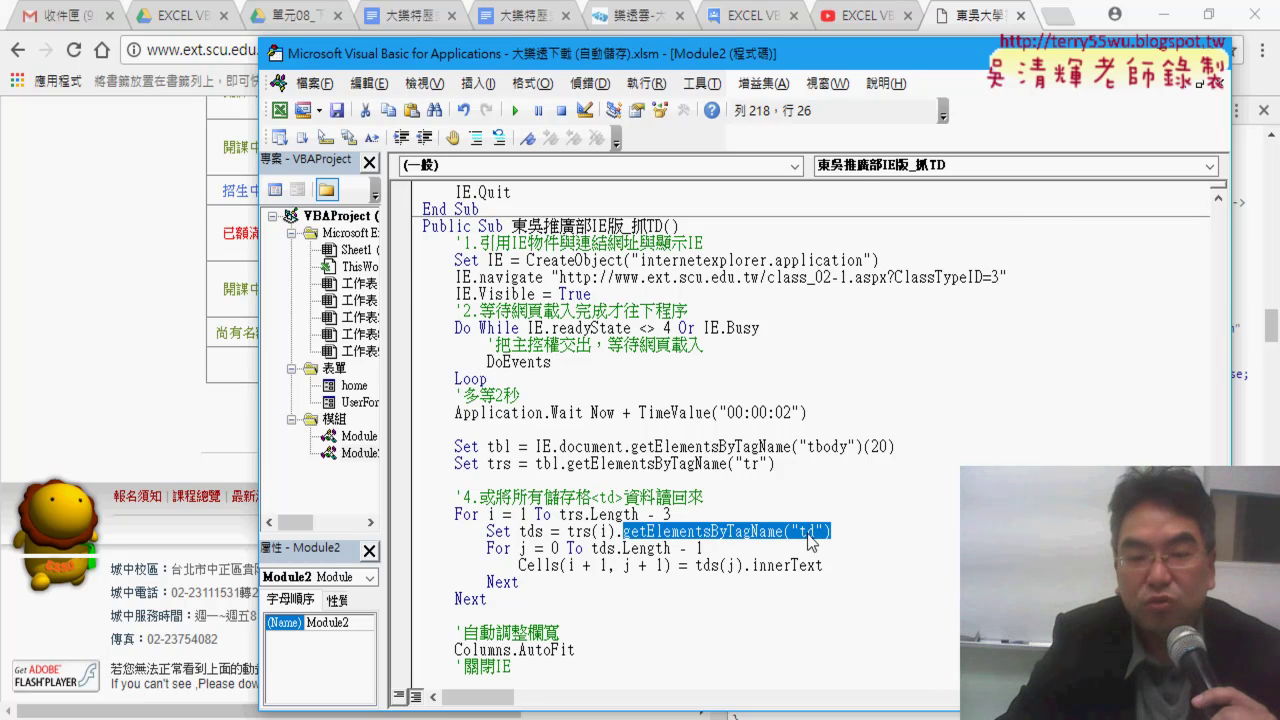
{"action": "left_click", "coordinate": [549, 531]}
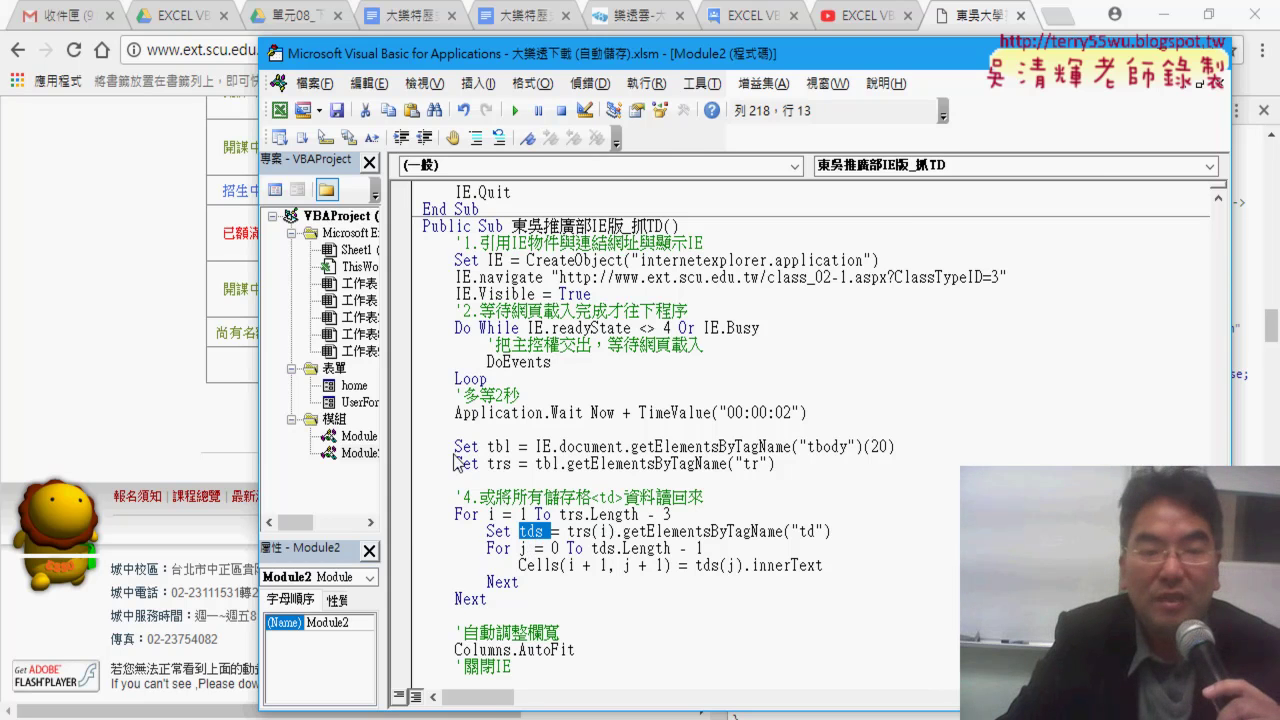
{"action": "left_click", "coordinate": [168, 373]}
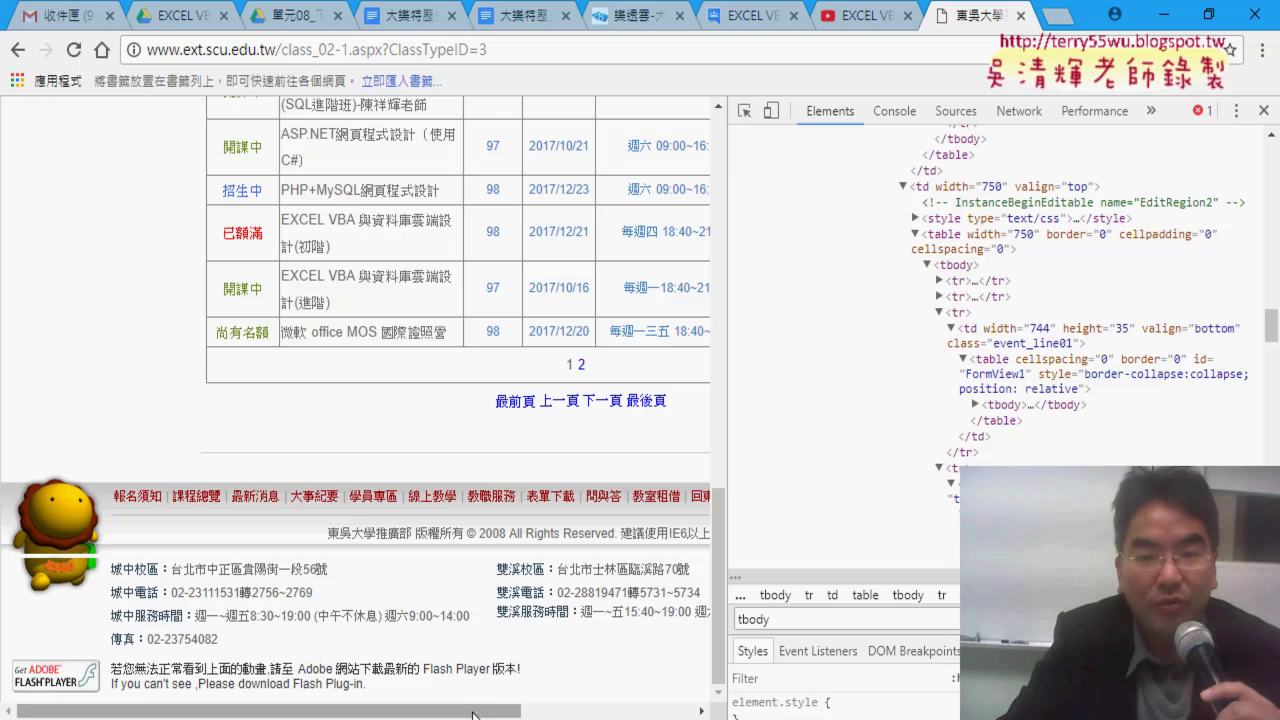
- Scroll the course page back to its top-left corner with the scrollbars
{"action": "left_click_drag", "start_coordinate": [478, 711], "coordinate": [652, 711]}
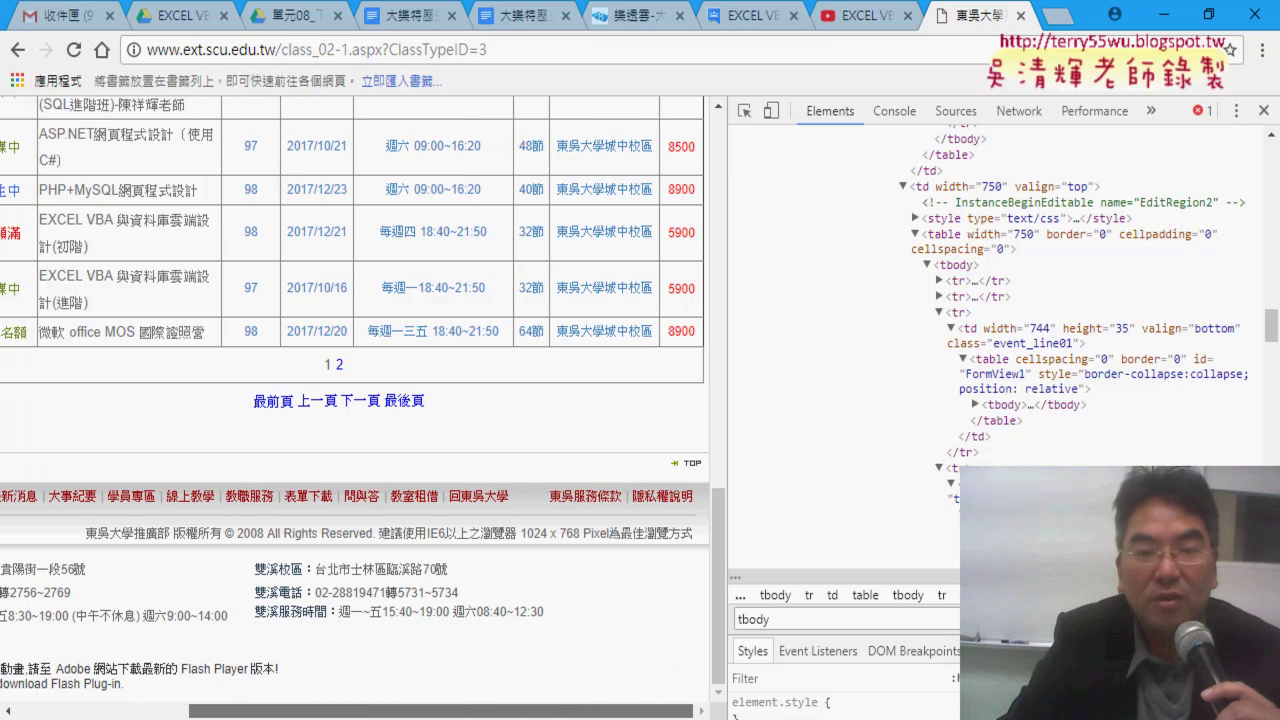
{"action": "left_click_drag", "start_coordinate": [652, 711], "coordinate": [632, 711]}
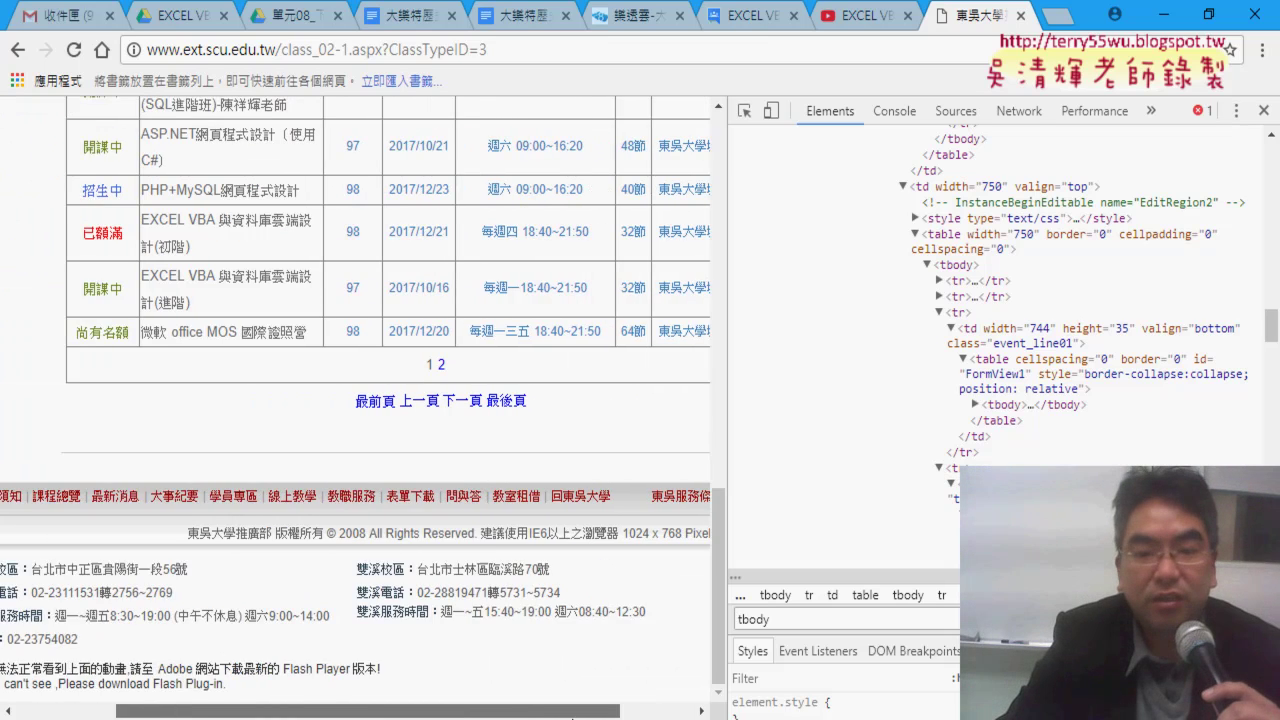
{"action": "scroll", "coordinate": [725, 553], "scroll_direction": "up", "scroll_amount": 1}
{"action": "left_click_drag", "start_coordinate": [725, 553], "coordinate": [726, 280]}
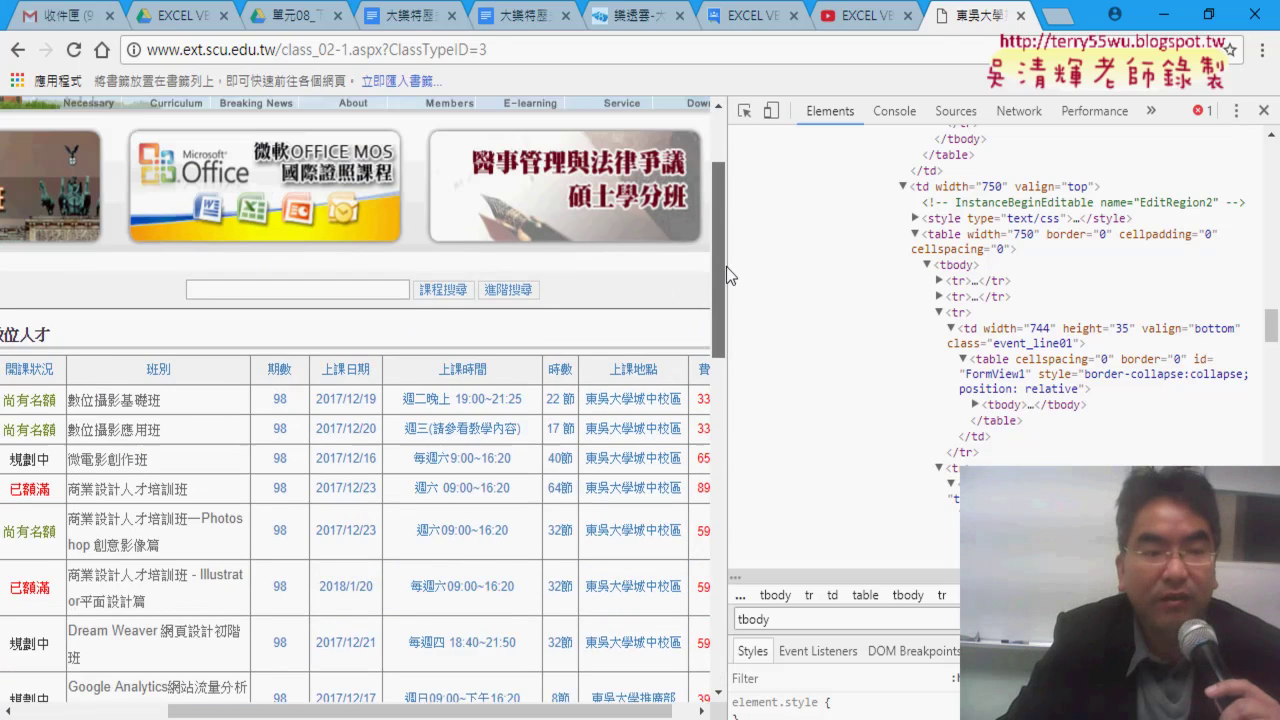
{"action": "left_click_drag", "start_coordinate": [390, 711], "coordinate": [238, 711]}
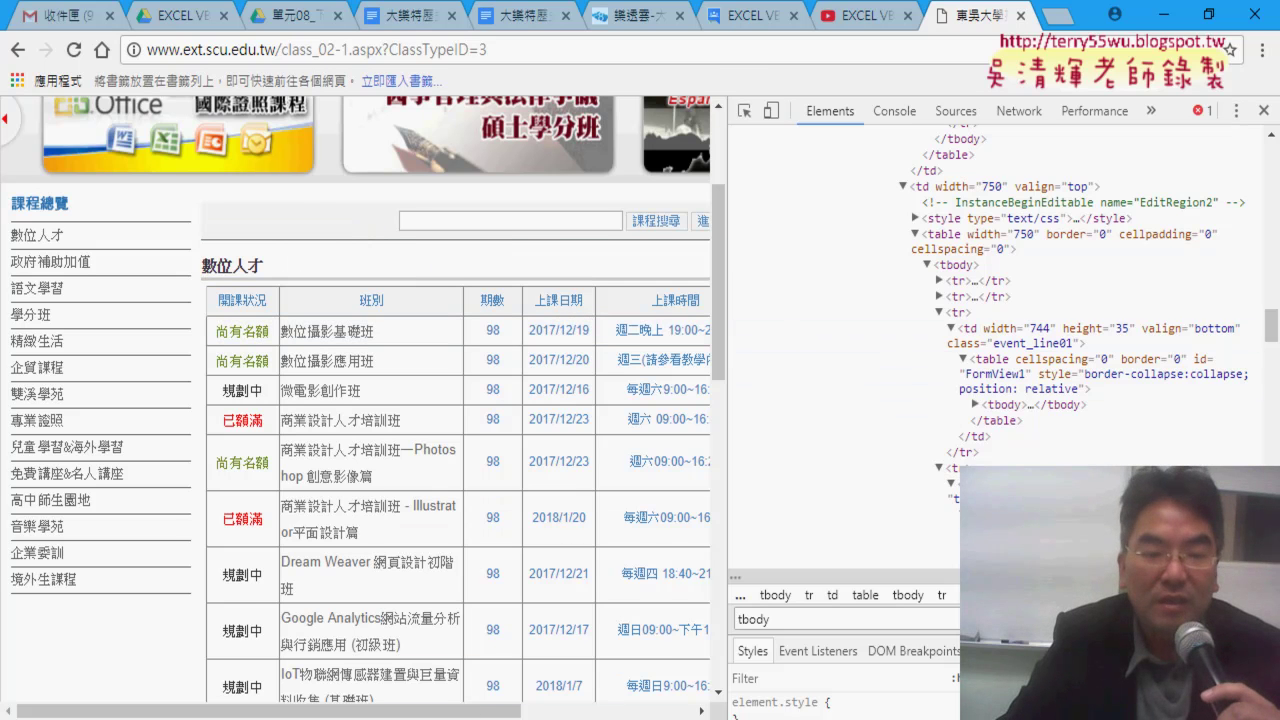
- Bring the macro editor forward, hide the browser, and run 東吳推廣部IE版_抓TD with F5
{"action": "left_click", "coordinate": [570, 695]}
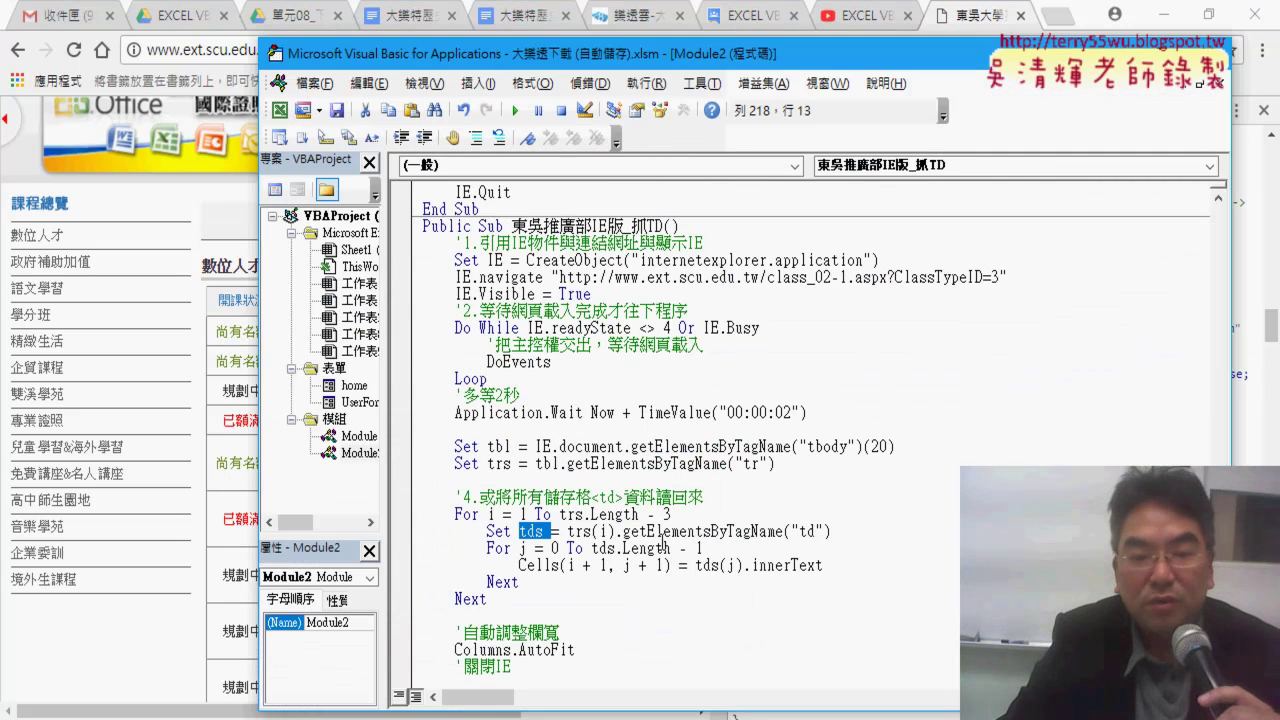
{"action": "left_click_drag", "start_coordinate": [519, 566], "coordinate": [665, 566]}
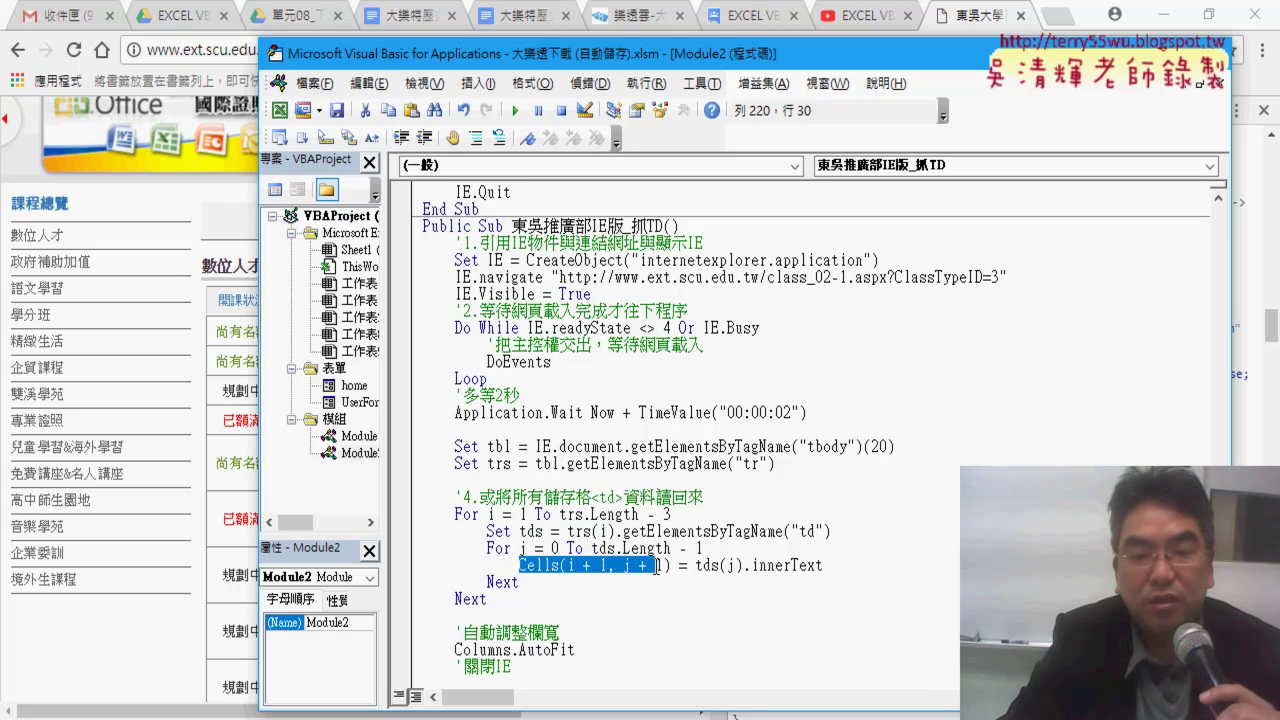
{"action": "left_click", "coordinate": [1162, 15]}
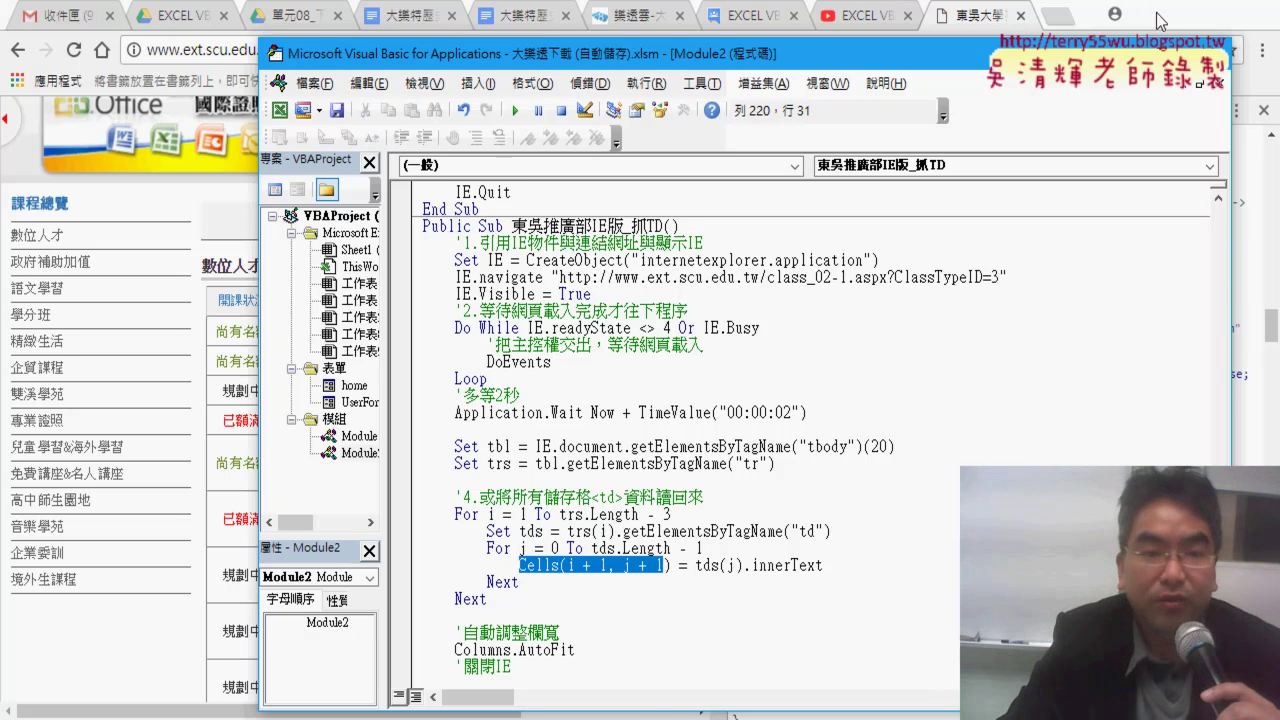
{"action": "scroll", "coordinate": [600, 607], "scroll_direction": "down", "scroll_amount": 1}
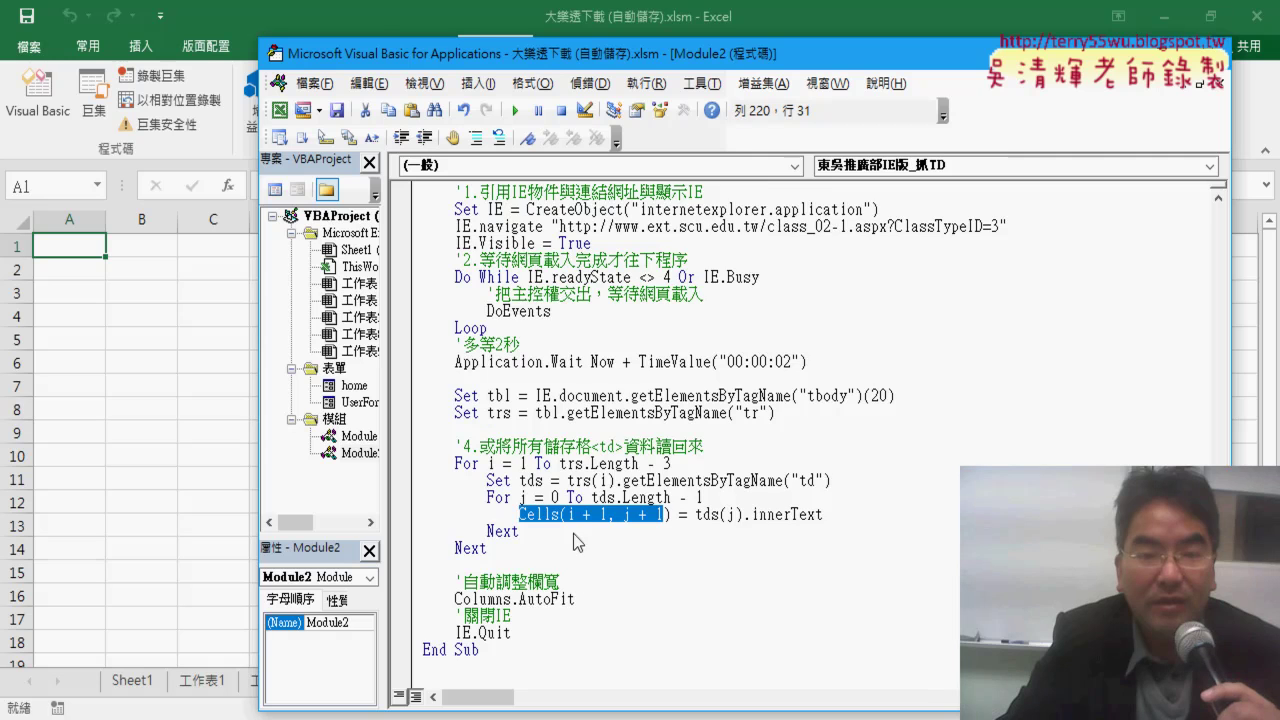
{"action": "scroll", "coordinate": [577, 541], "scroll_direction": "up", "scroll_amount": 1}
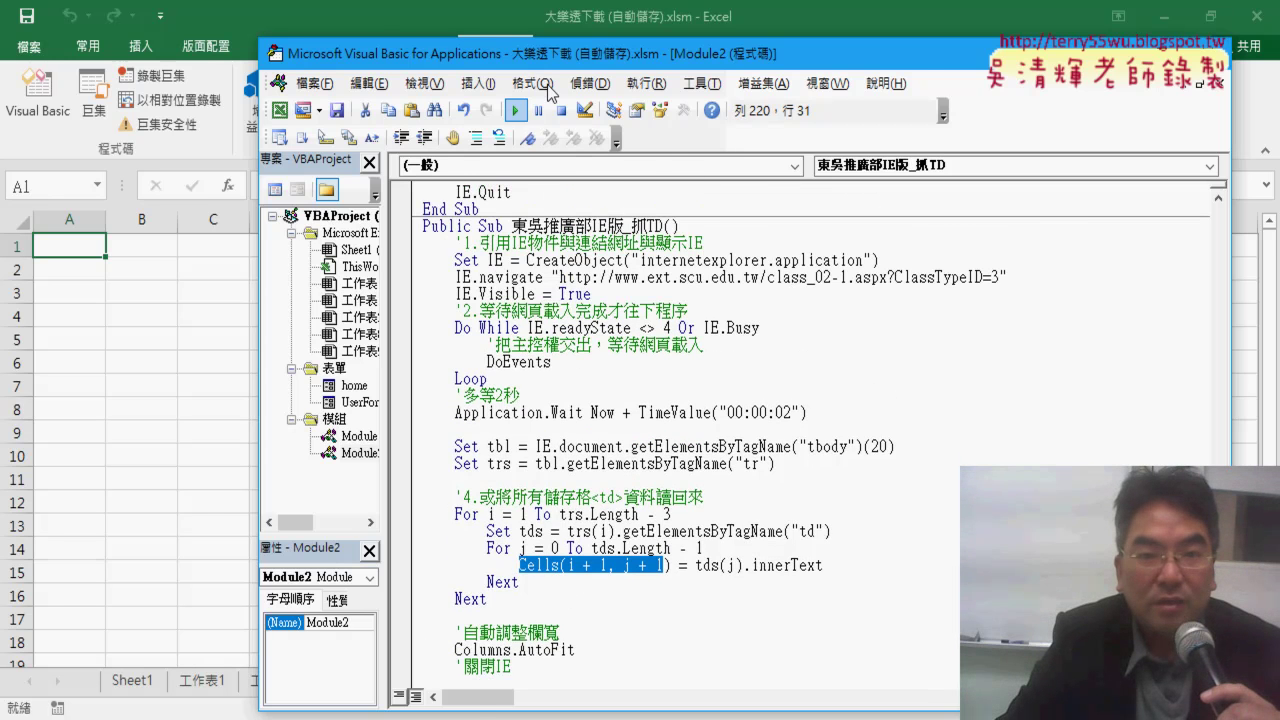
{"action": "key", "text": "F5"}
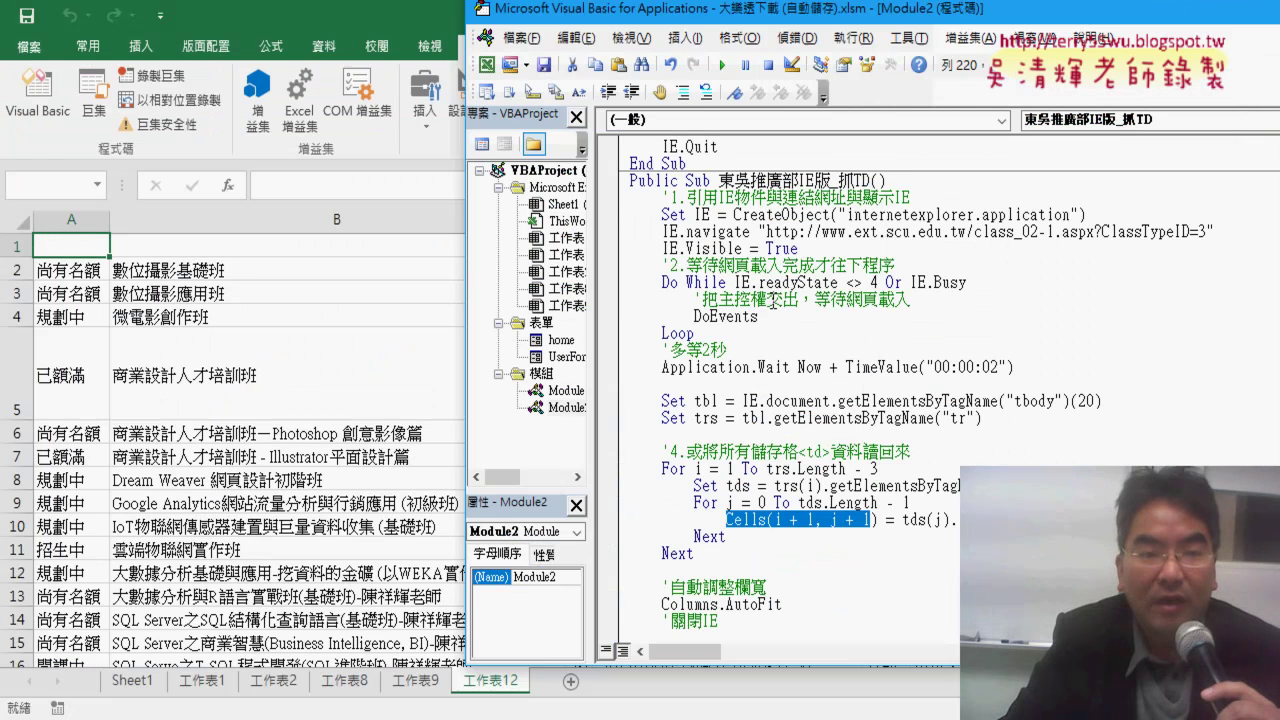
- Scroll 工作表12's imported courses down to cell A21, then return to the Chrome course page
{"action": "left_click", "coordinate": [19, 246]}
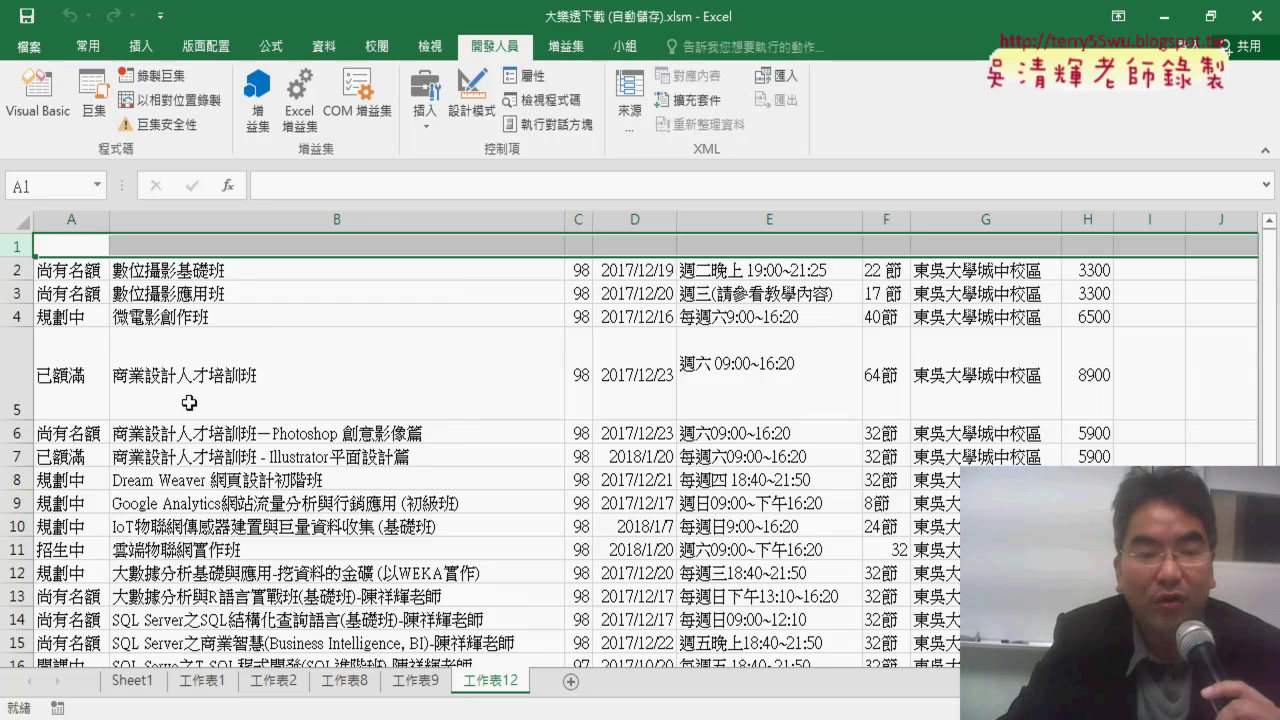
{"action": "scroll", "coordinate": [189, 402], "scroll_direction": "down", "scroll_amount": 5}
{"action": "scroll", "coordinate": [200, 405], "scroll_direction": "down", "scroll_amount": 3}
{"action": "scroll", "coordinate": [206, 406], "scroll_direction": "up", "scroll_amount": 2}
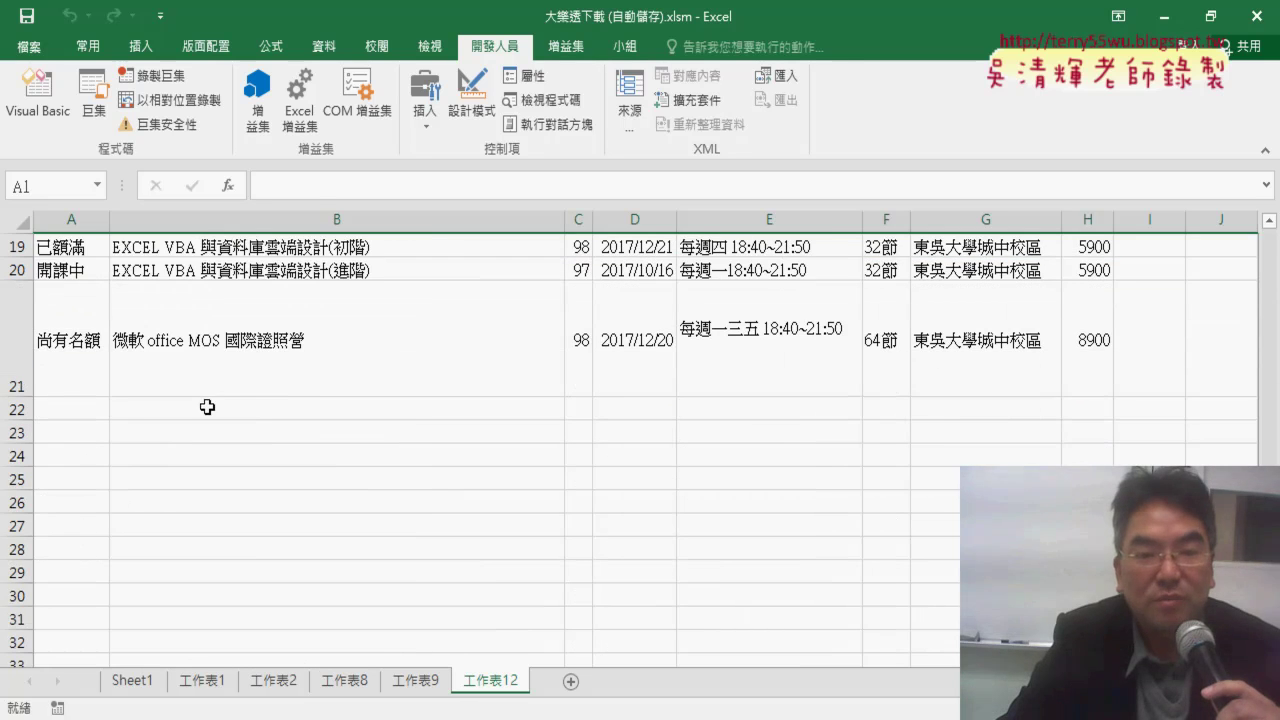
{"action": "left_click", "coordinate": [57, 370]}
{"action": "scroll", "coordinate": [57, 370], "scroll_direction": "up", "scroll_amount": 2}
{"action": "scroll", "coordinate": [206, 398], "scroll_direction": "up", "scroll_amount": 4}
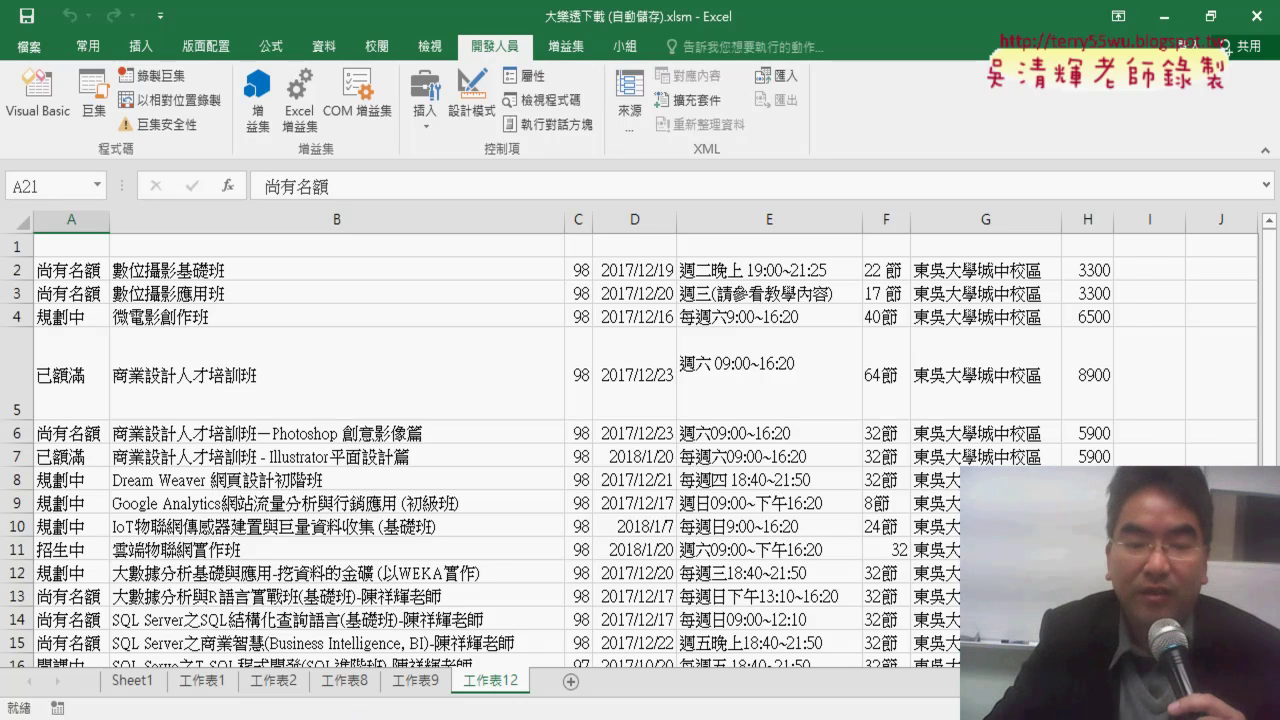
{"action": "left_click", "coordinate": [380, 610]}
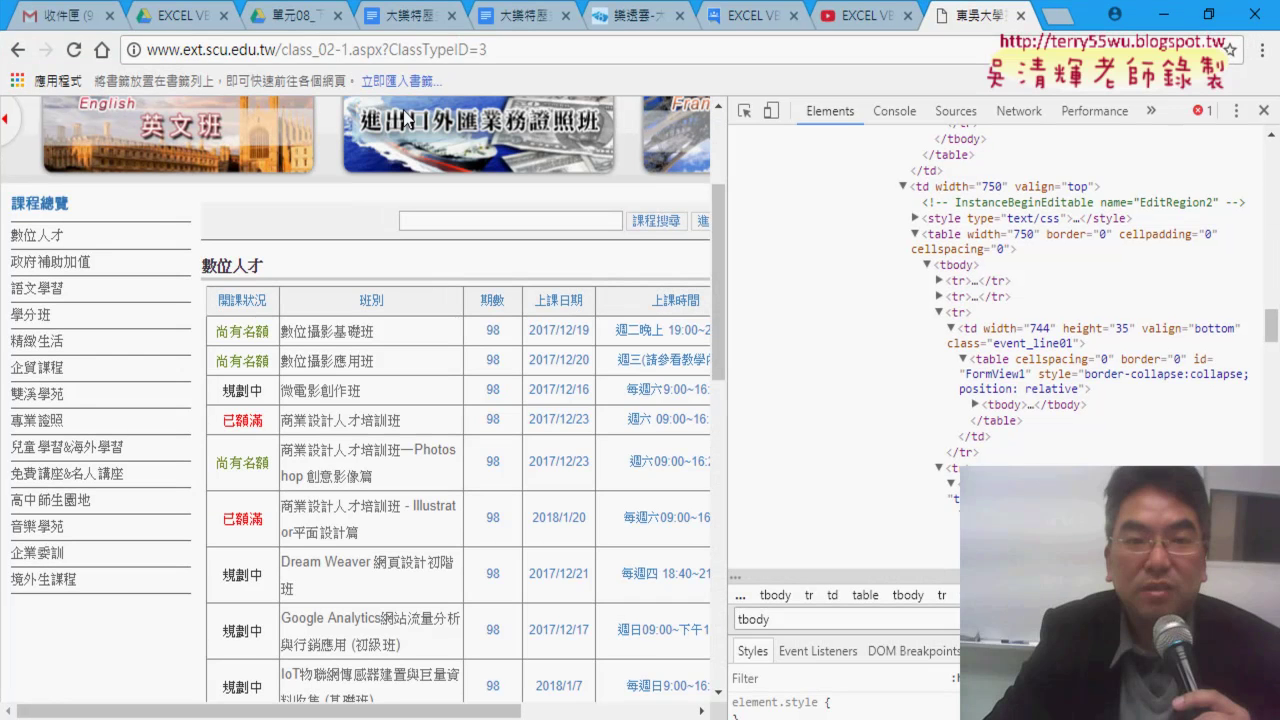
- Load the course list for ClassTypeID=4 and close the developer tools panel
{"action": "left_click", "coordinate": [365, 58]}
{"action": "left_click", "coordinate": [502, 50]}
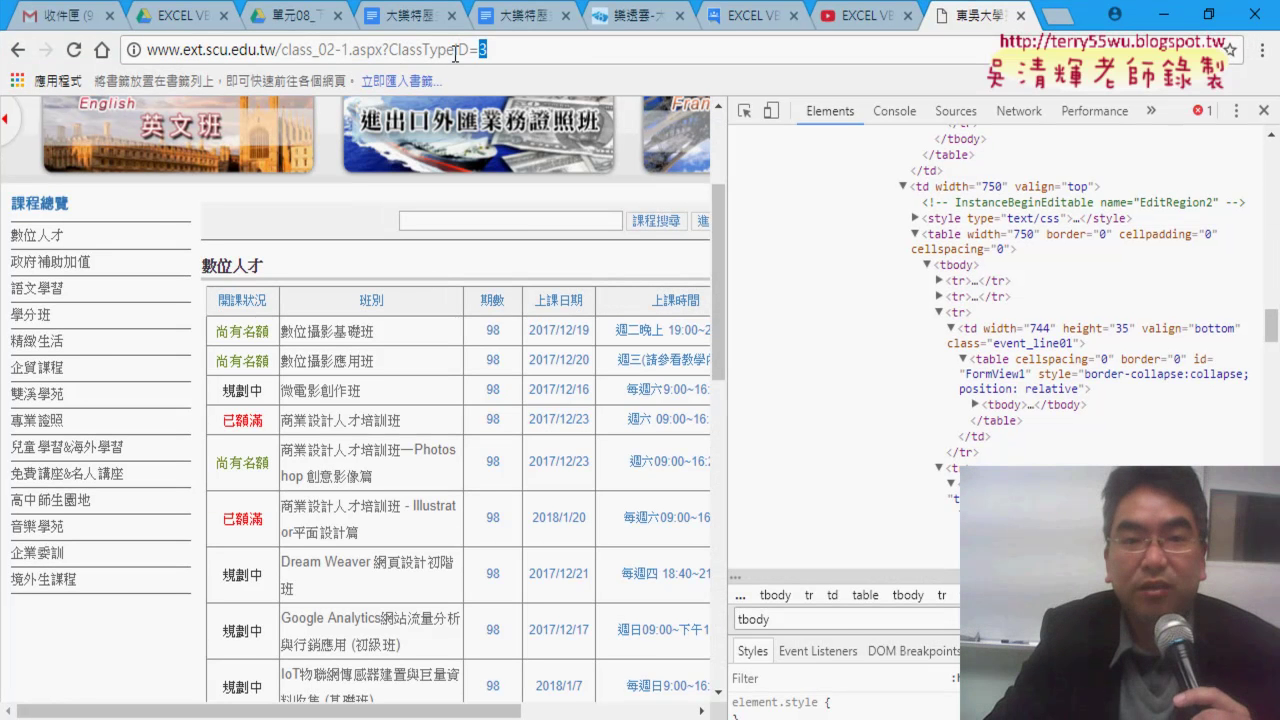
{"action": "left_click_drag", "start_coordinate": [480, 50], "coordinate": [503, 51]}
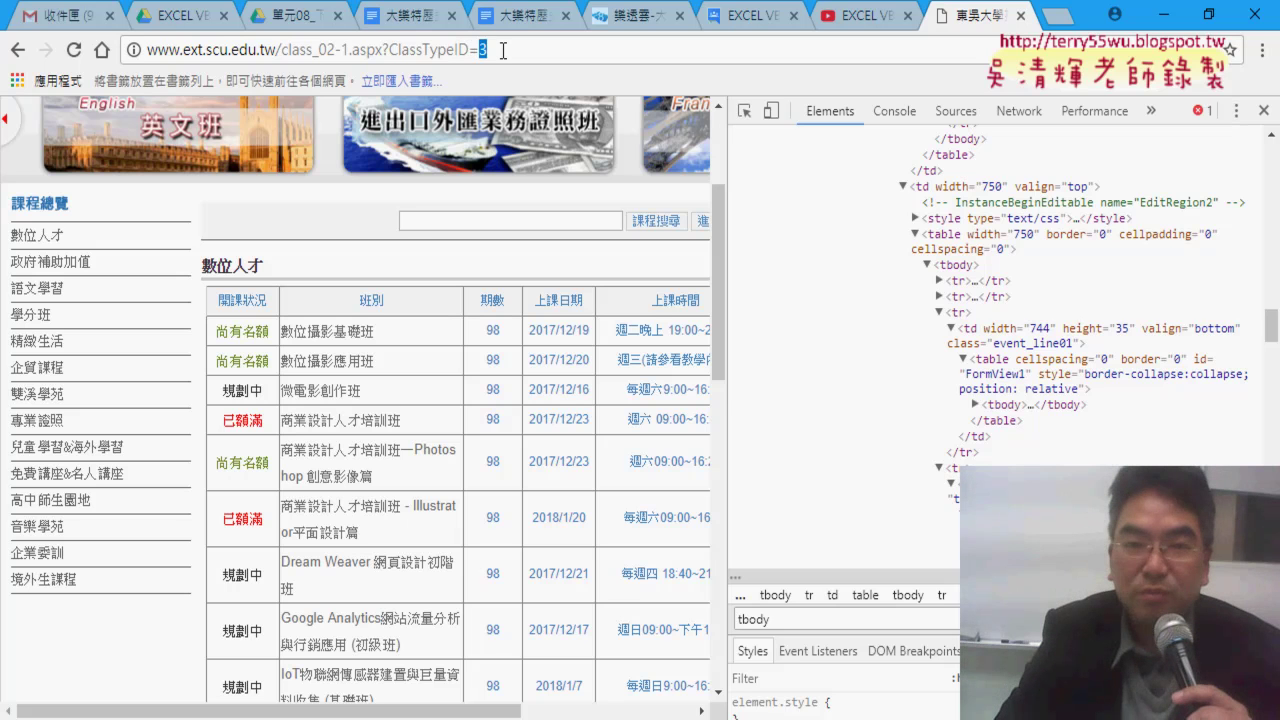
{"action": "type", "text": "4"}
{"action": "key", "text": "Return"}
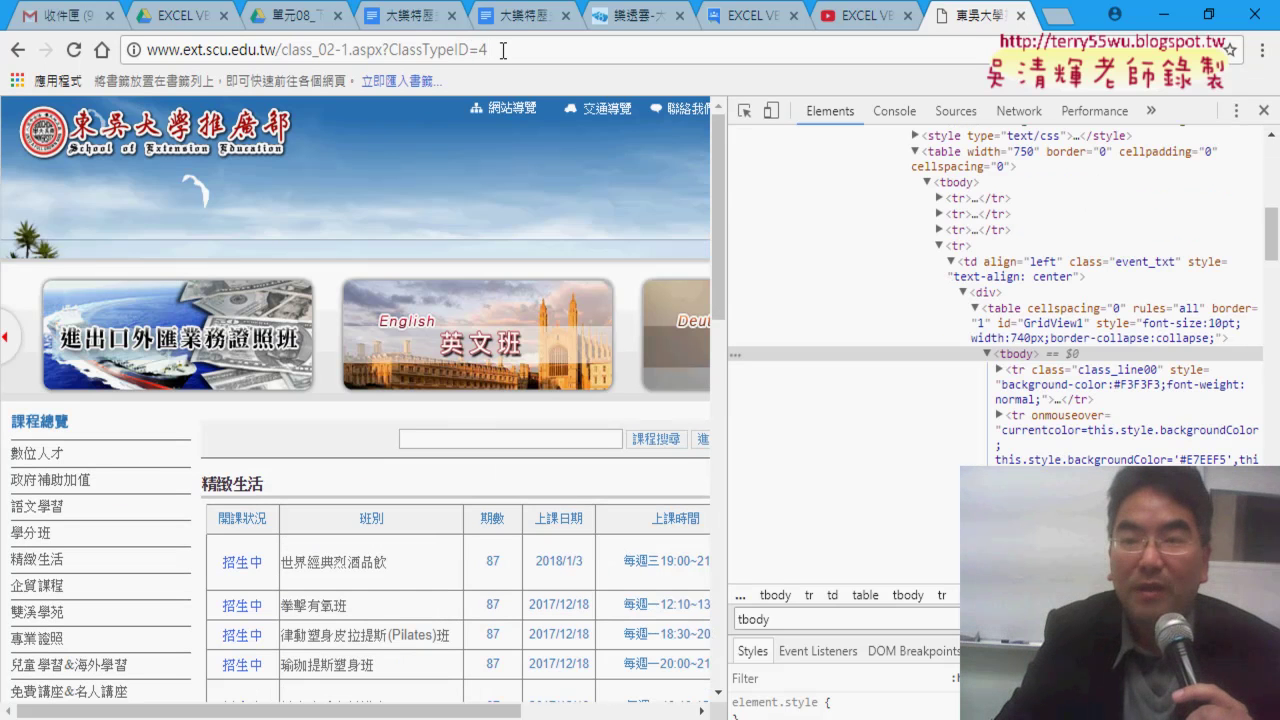
{"action": "left_click", "coordinate": [1264, 110]}
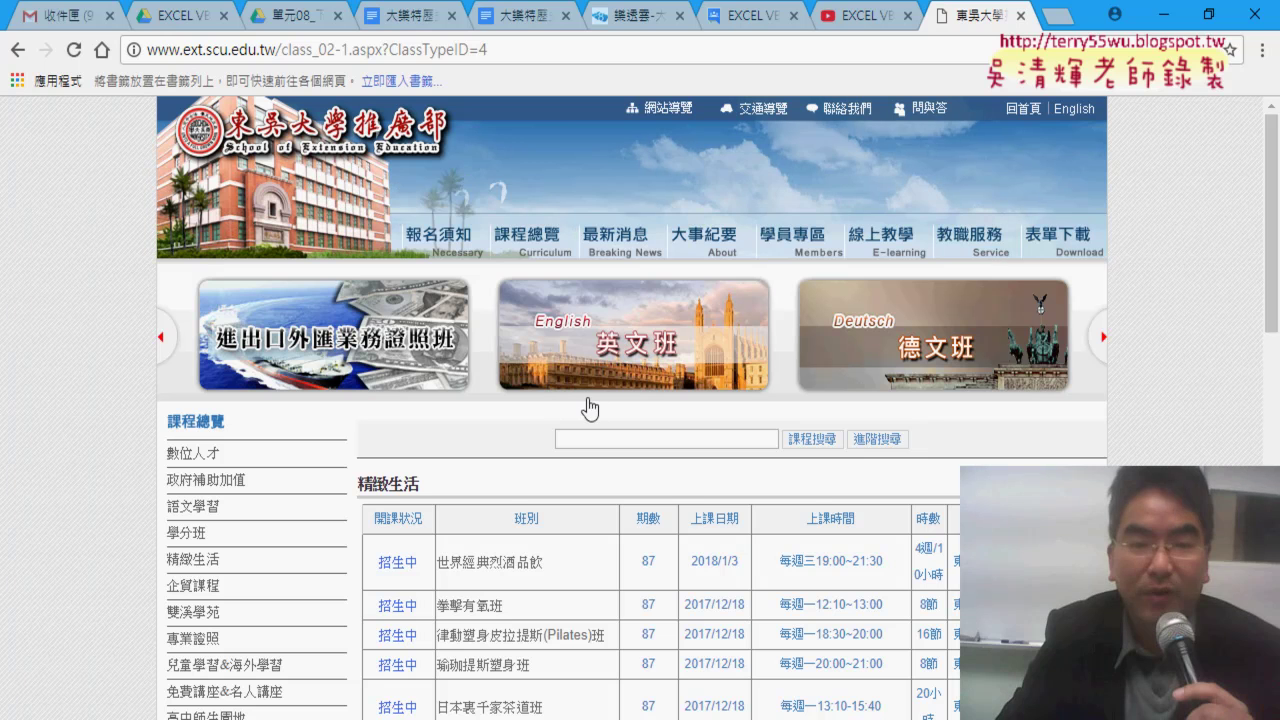
- Load the course list for ClassTypeID=1, then switch to the Google Drive folder tab
{"action": "left_click", "coordinate": [482, 50]}
{"action": "left_click", "coordinate": [482, 50]}
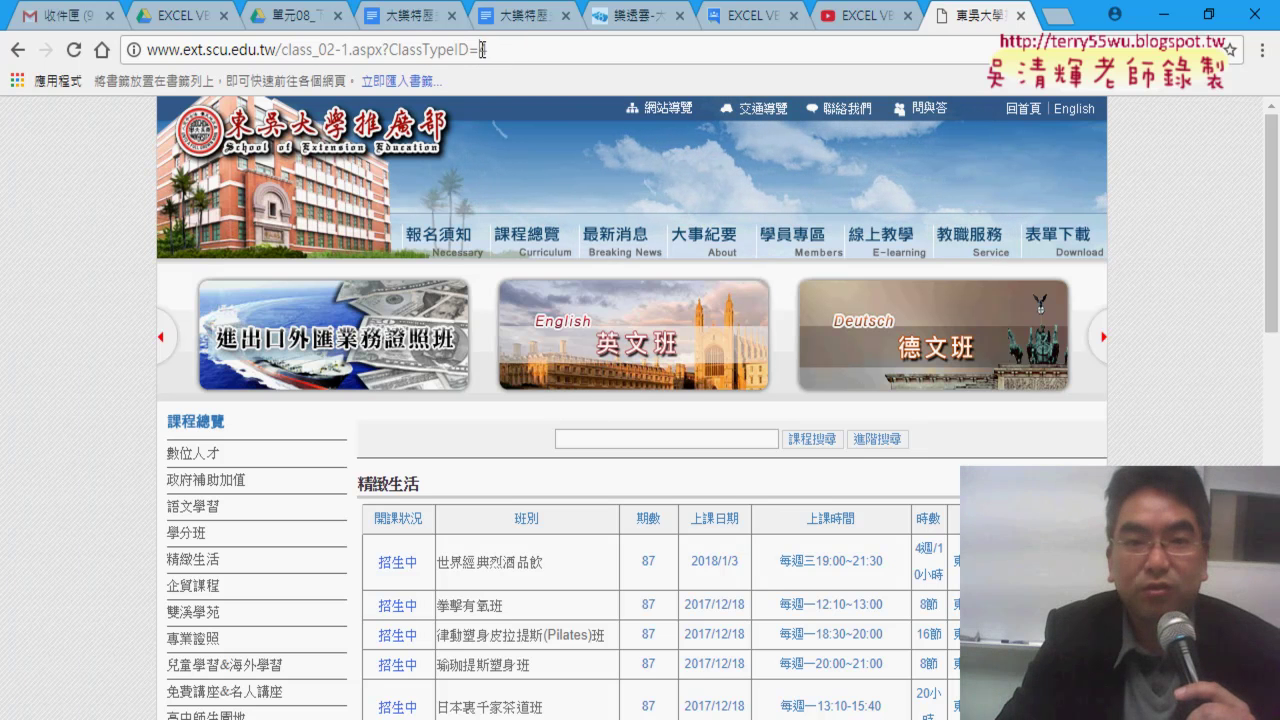
{"action": "type", "text": "1"}
{"action": "key", "text": "Return"}
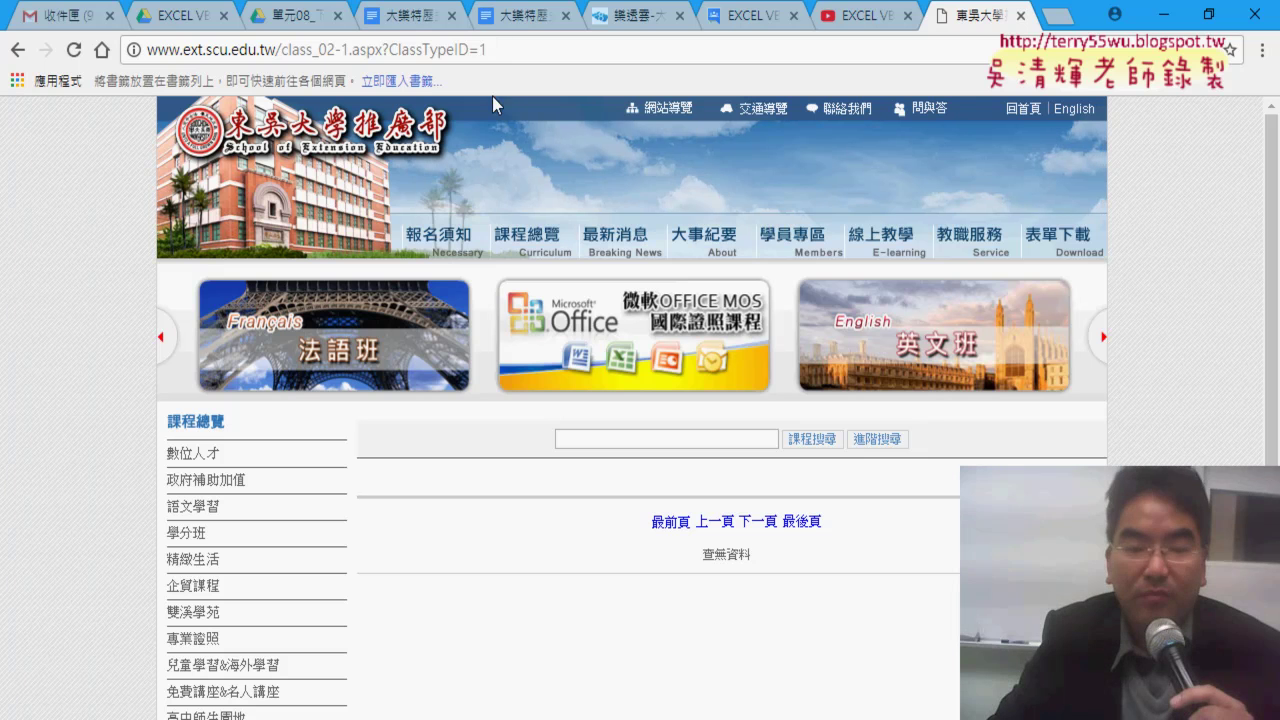
{"action": "mouse_move", "coordinate": [318, 719]}
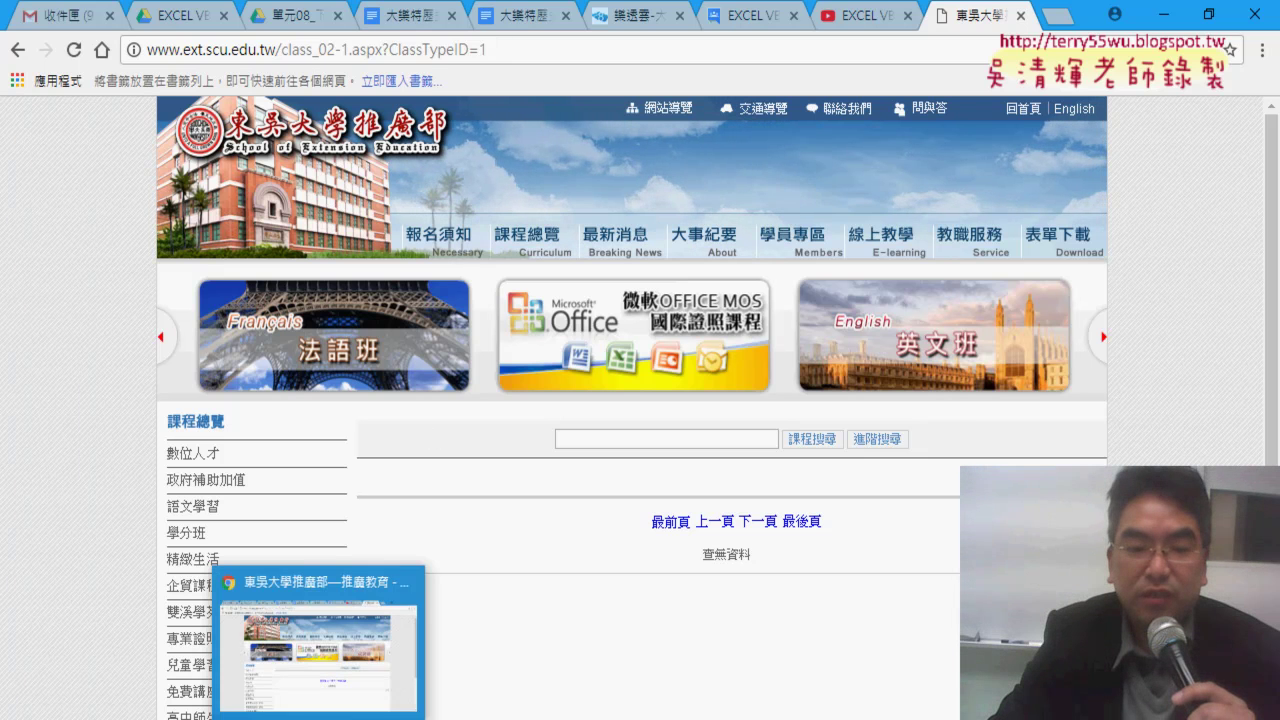
{"action": "left_click", "coordinate": [319, 674]}
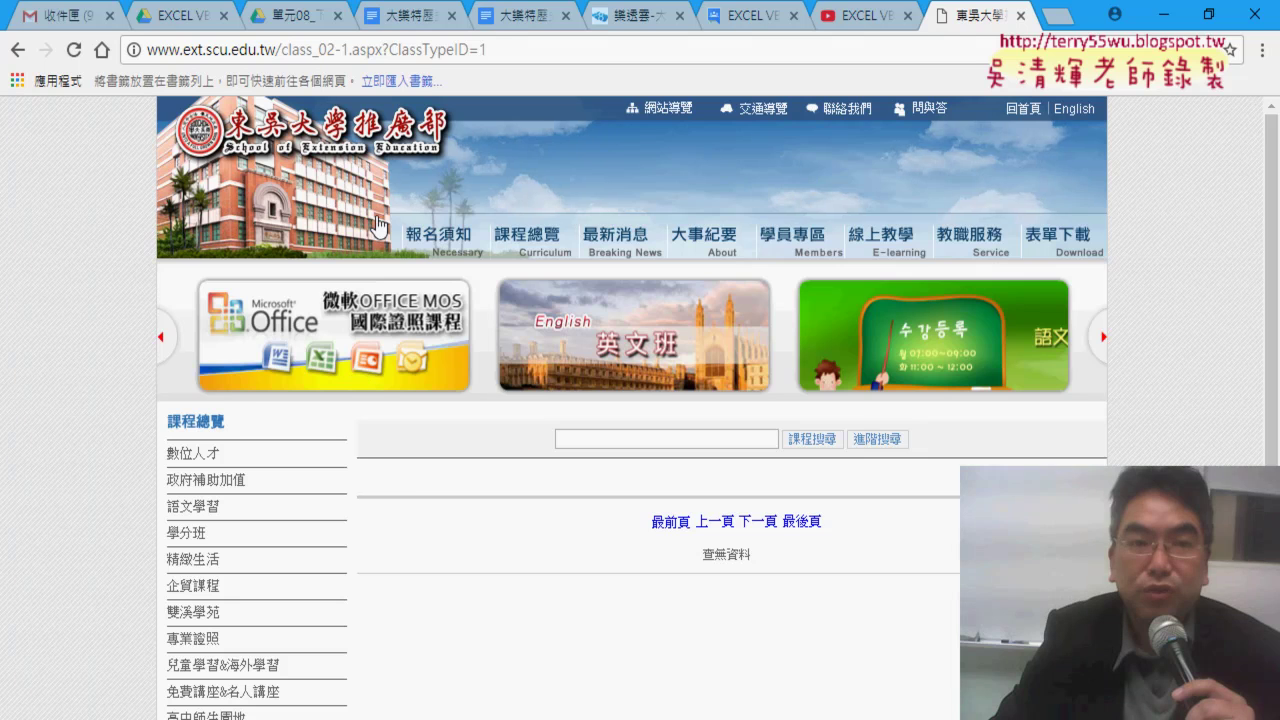
{"action": "left_click", "coordinate": [307, 22]}
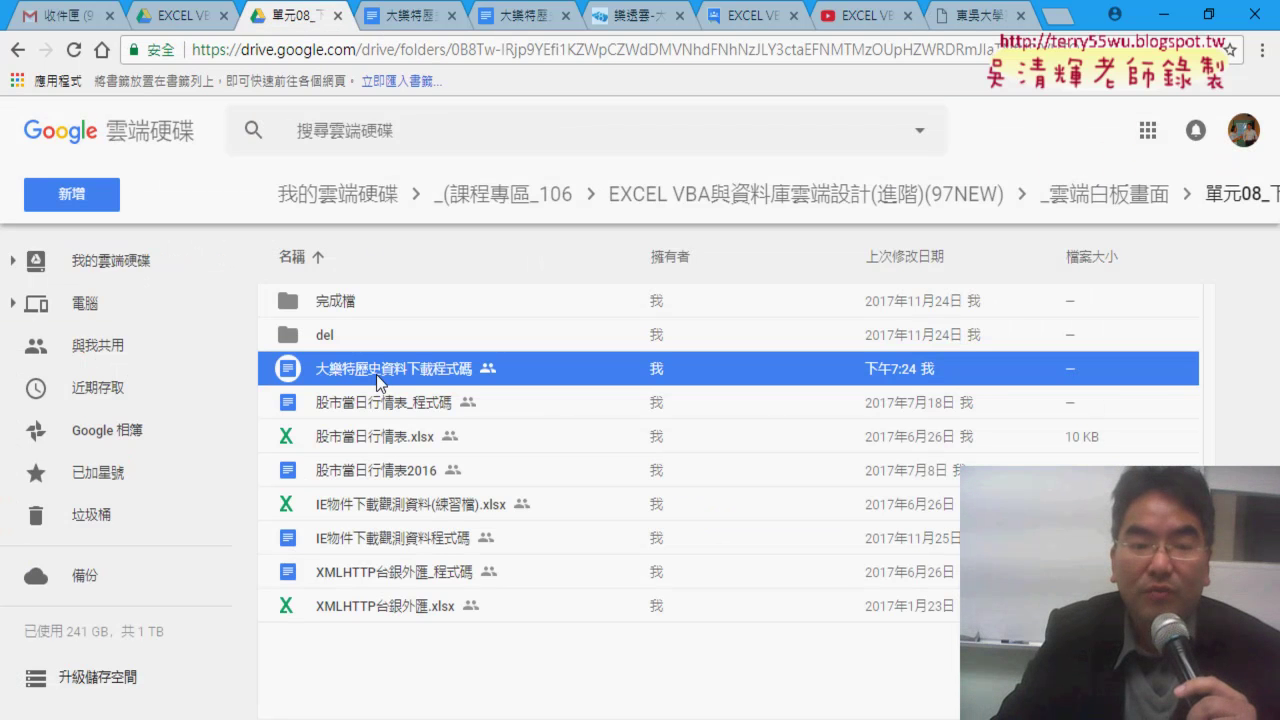
- Open the IE物件下載觀測資料程式碼 doc and follow its CWB HistoryDataQuery link to CODiS
{"action": "double_click", "coordinate": [398, 546]}
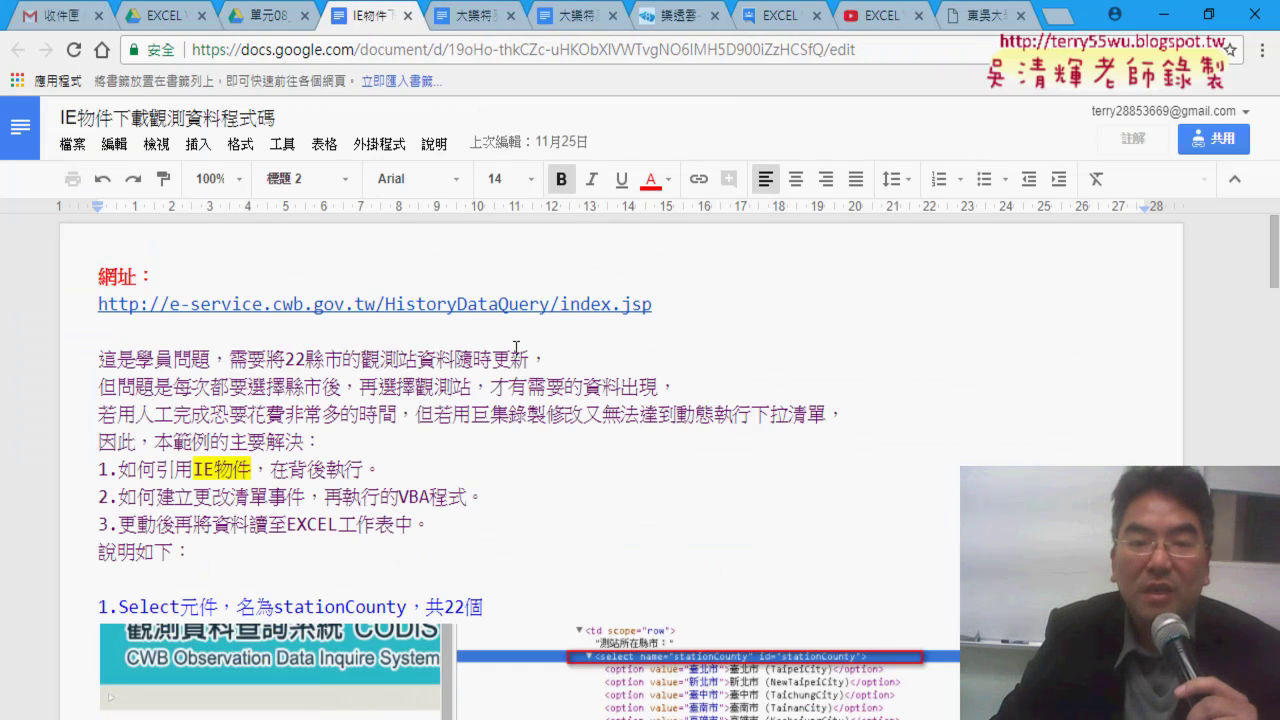
{"action": "left_click", "coordinate": [520, 305]}
{"action": "left_click", "coordinate": [382, 343]}
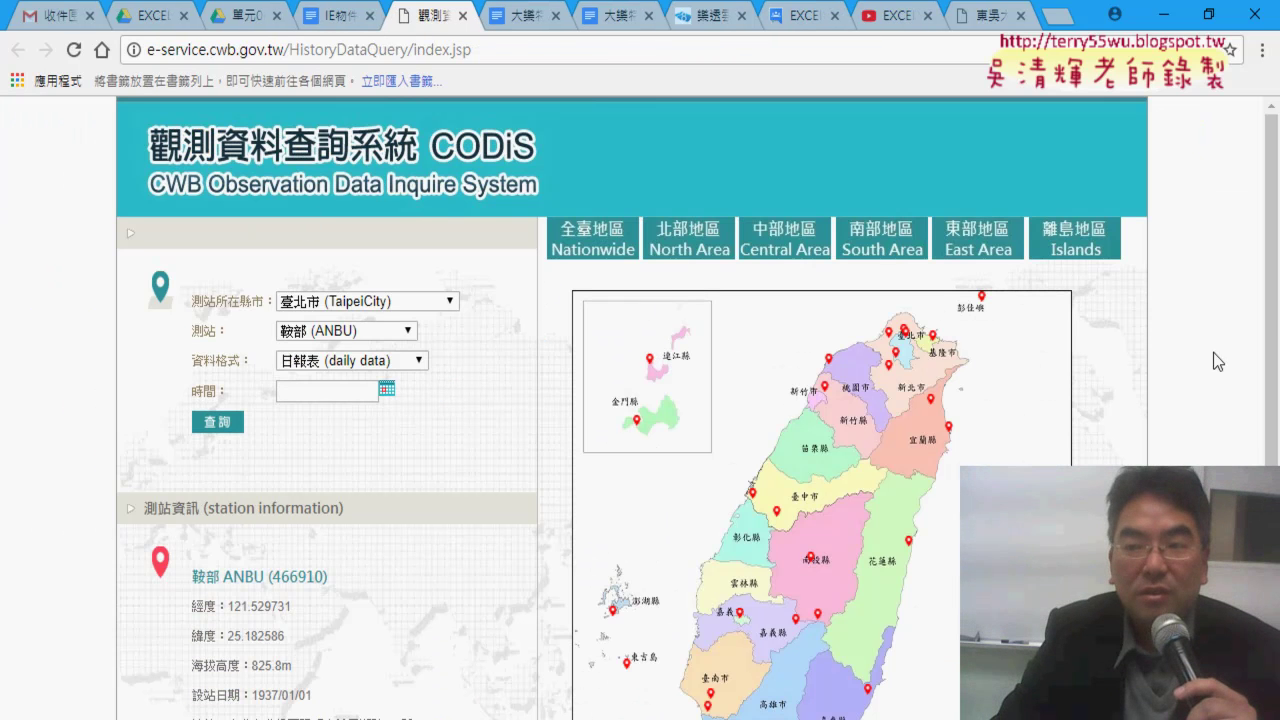
- Scroll down, select the 鞍部 ANBU station info, and switch the station to 臺北 (TAIPEI)
{"action": "left_click_drag", "start_coordinate": [1271, 290], "coordinate": [1271, 410]}
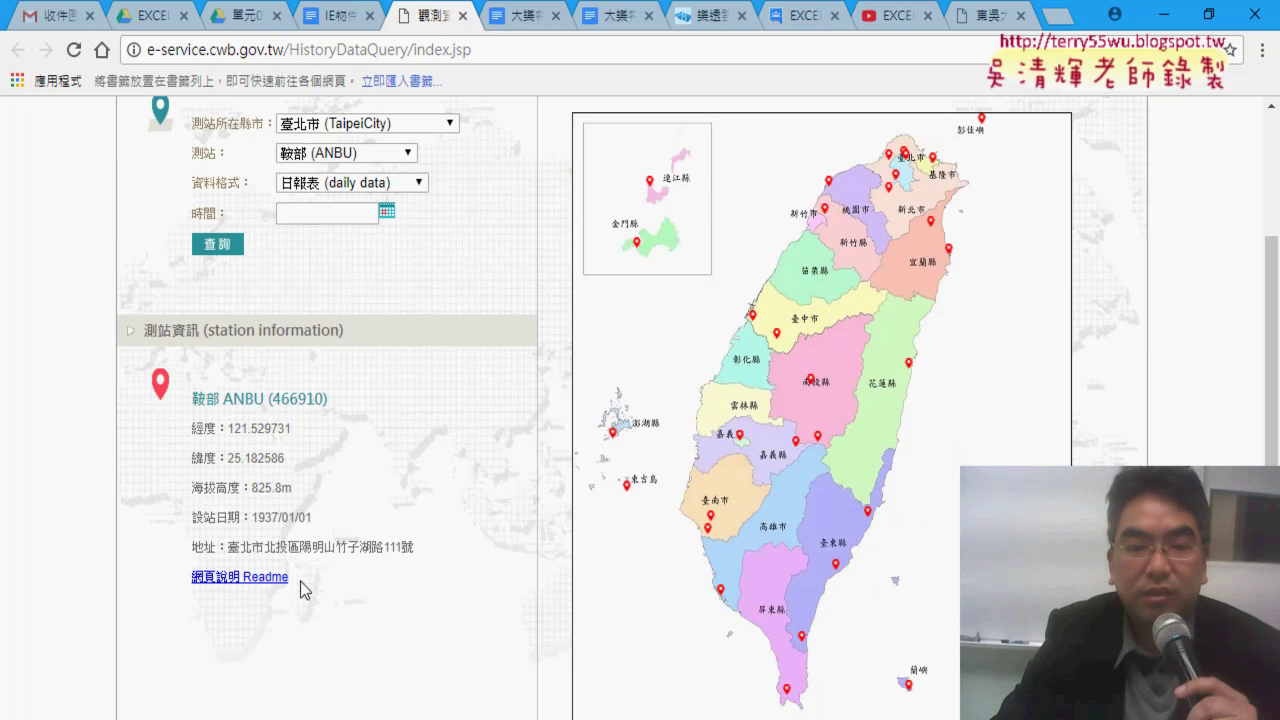
{"action": "left_click_drag", "start_coordinate": [438, 547], "coordinate": [256, 416]}
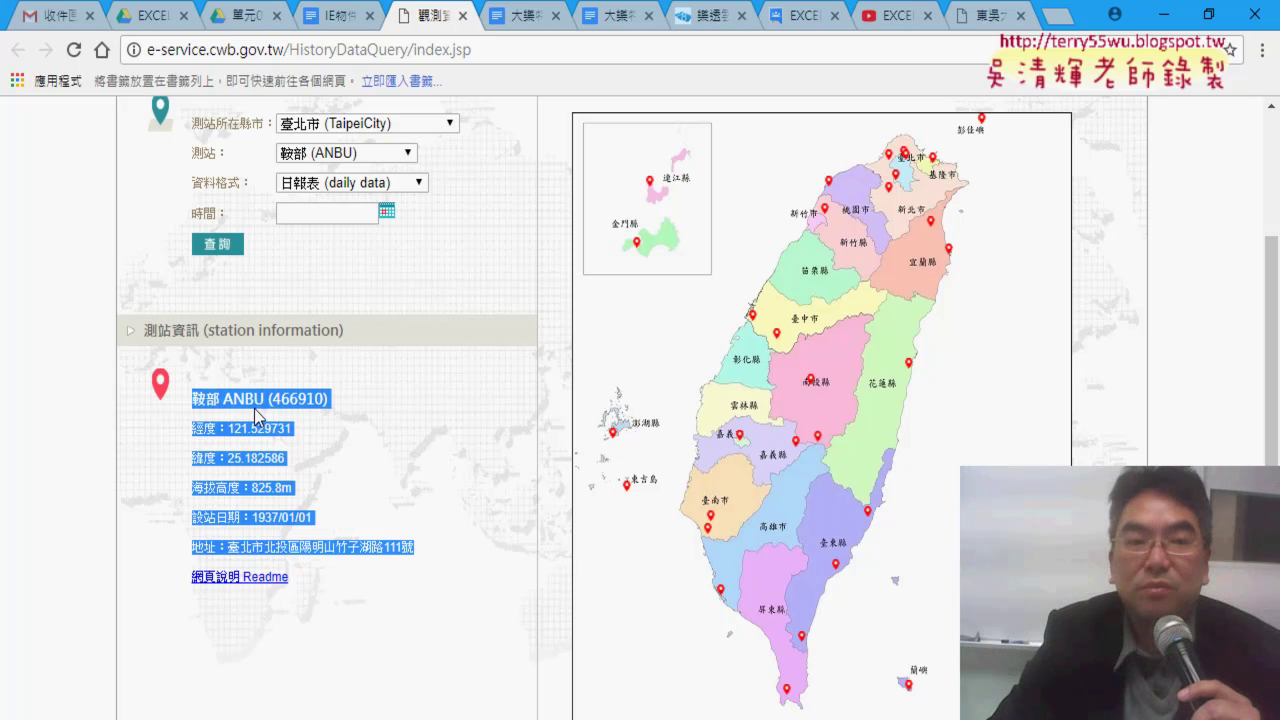
{"action": "left_click", "coordinate": [358, 155]}
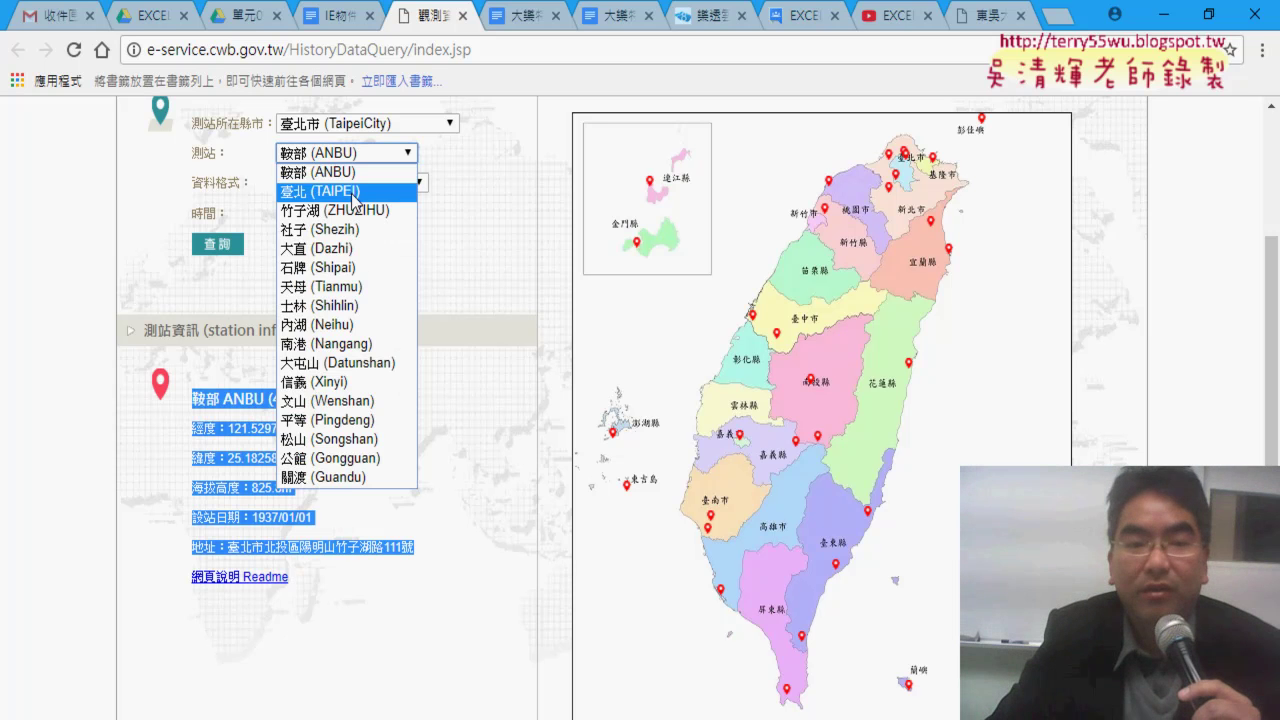
{"action": "left_click", "coordinate": [351, 191]}
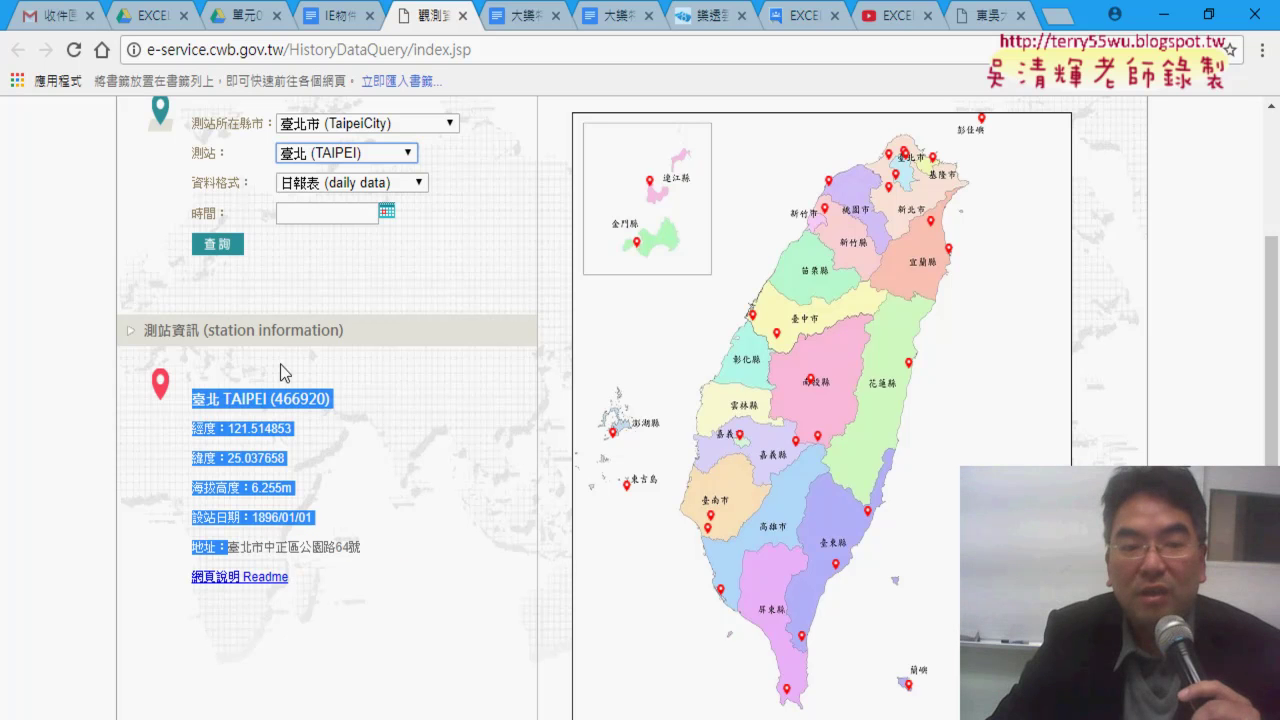
{"action": "left_click", "coordinate": [358, 478]}
- Select the 臺北 station info, then switch the station to 竹子湖 (ZHUZIHU, 466930)
{"action": "left_click_drag", "start_coordinate": [359, 556], "coordinate": [196, 398]}
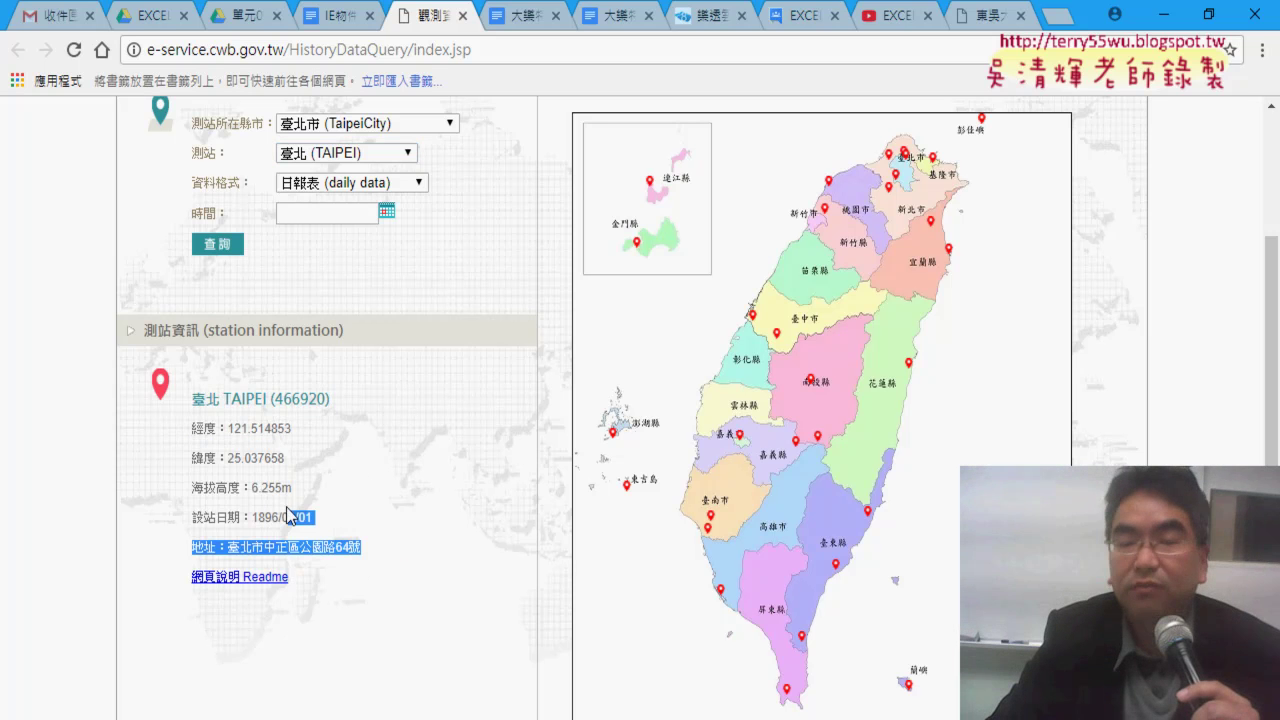
{"action": "left_click", "coordinate": [385, 155]}
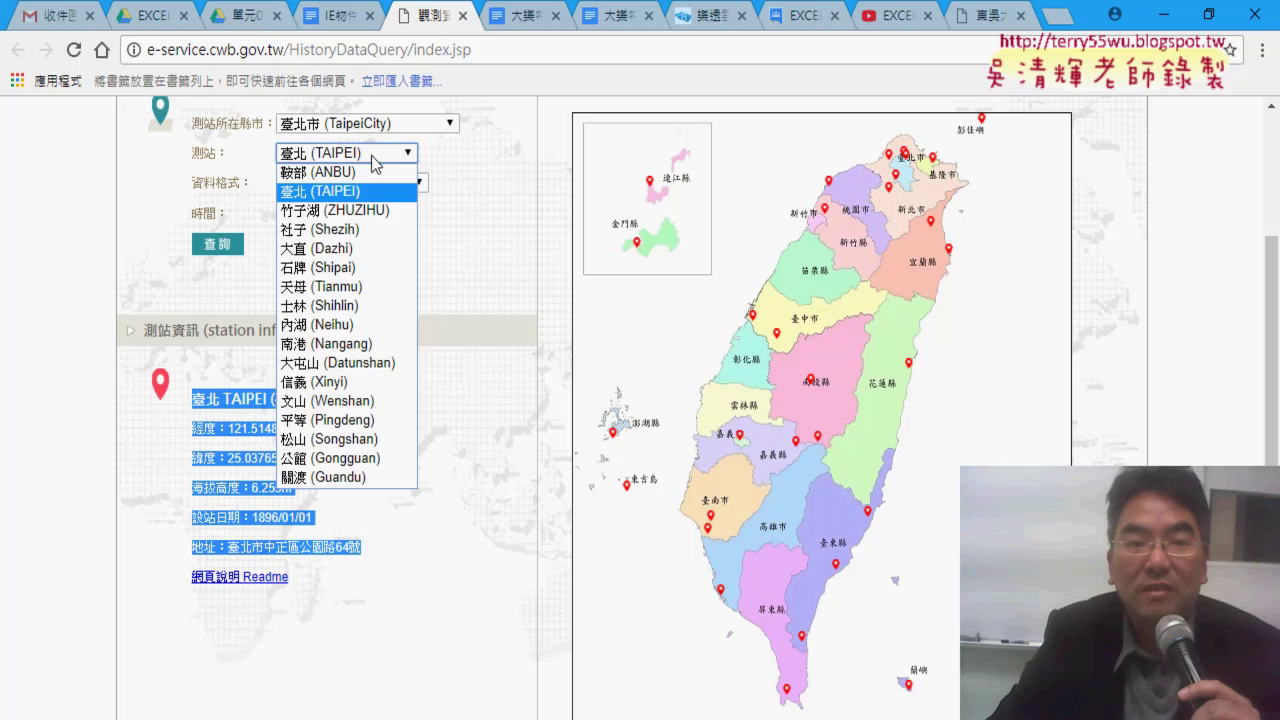
{"action": "left_click", "coordinate": [359, 212]}
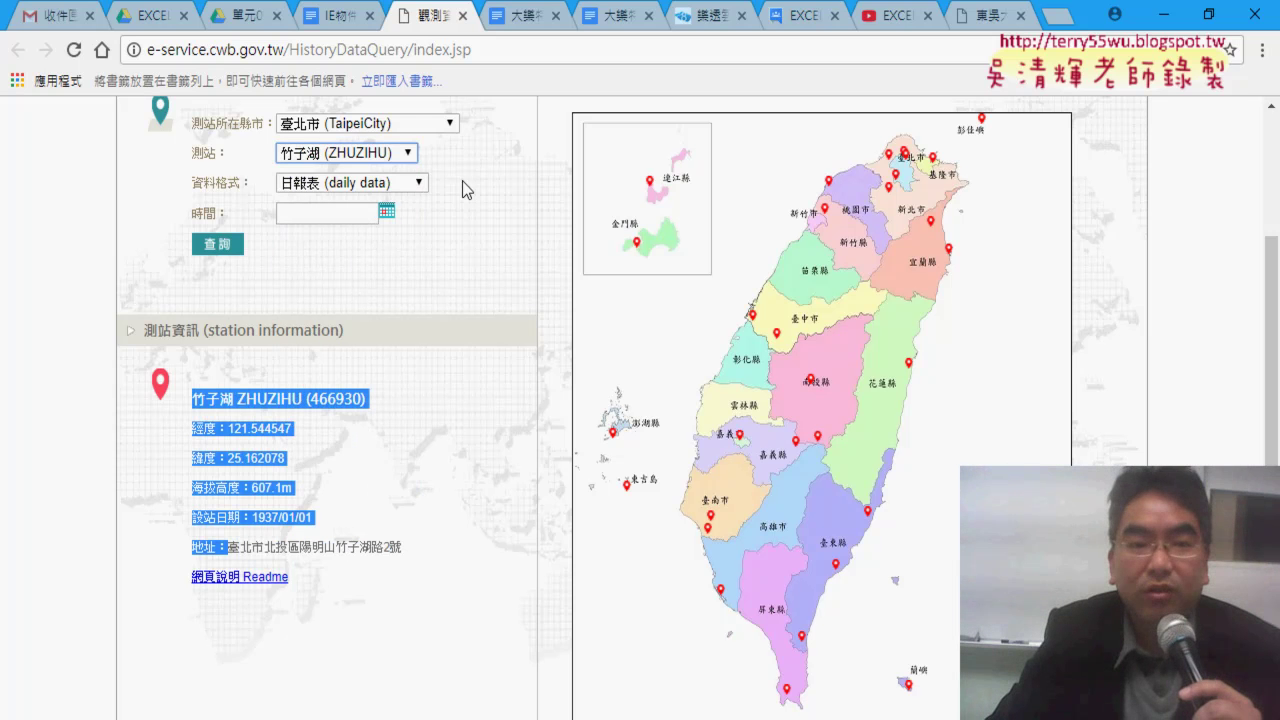
{"action": "left_click", "coordinate": [406, 153]}
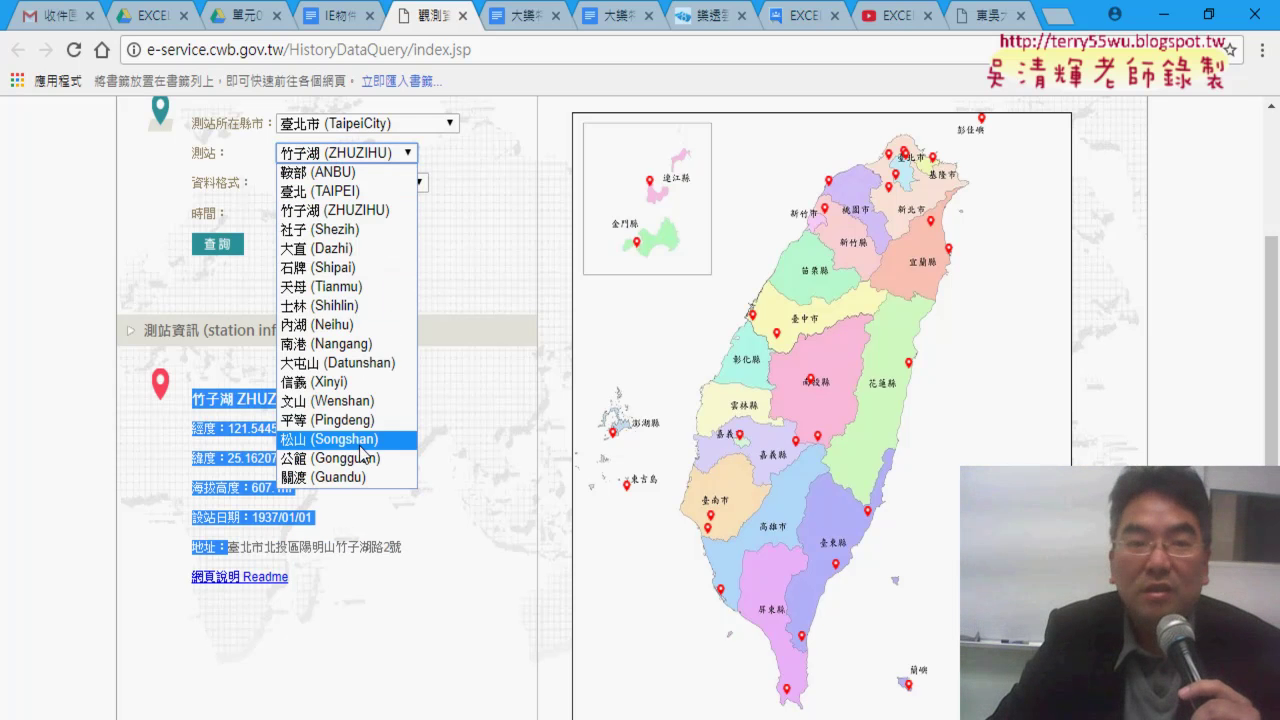
{"action": "left_click", "coordinate": [510, 273]}
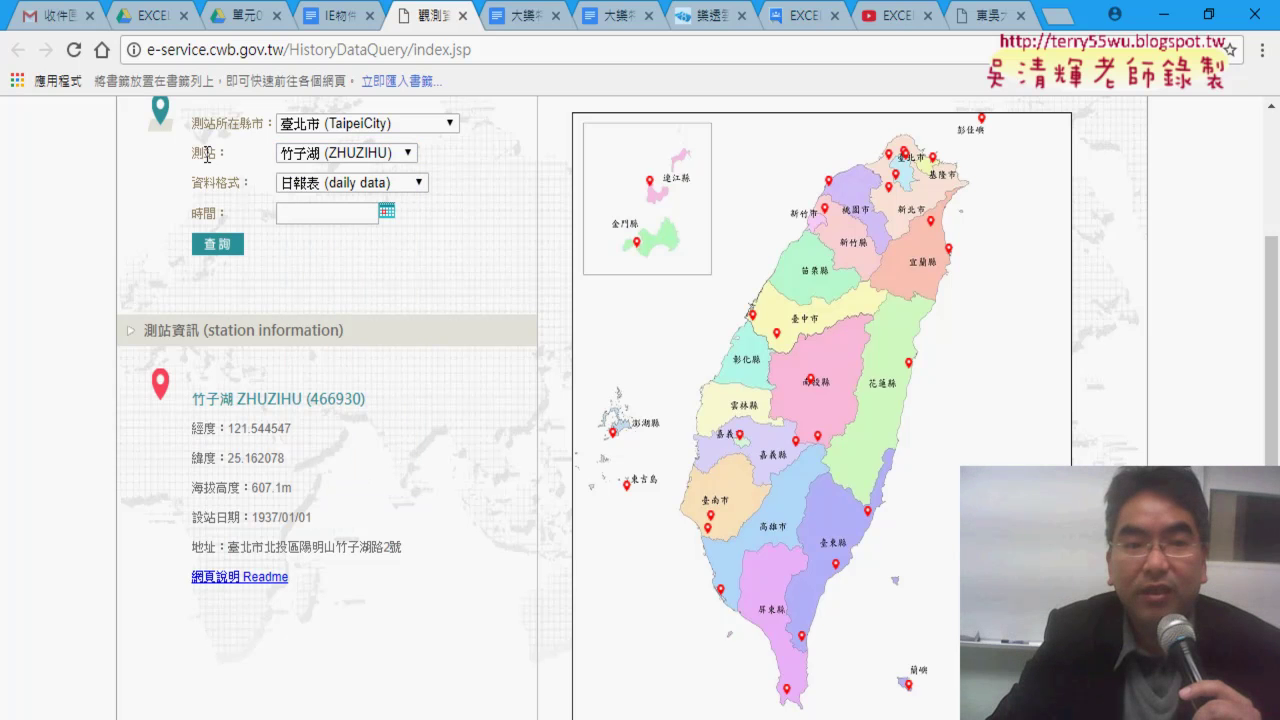
- Set the county to 新北市, browse its station list unchanged, and select the station info lines
{"action": "left_click", "coordinate": [330, 125]}
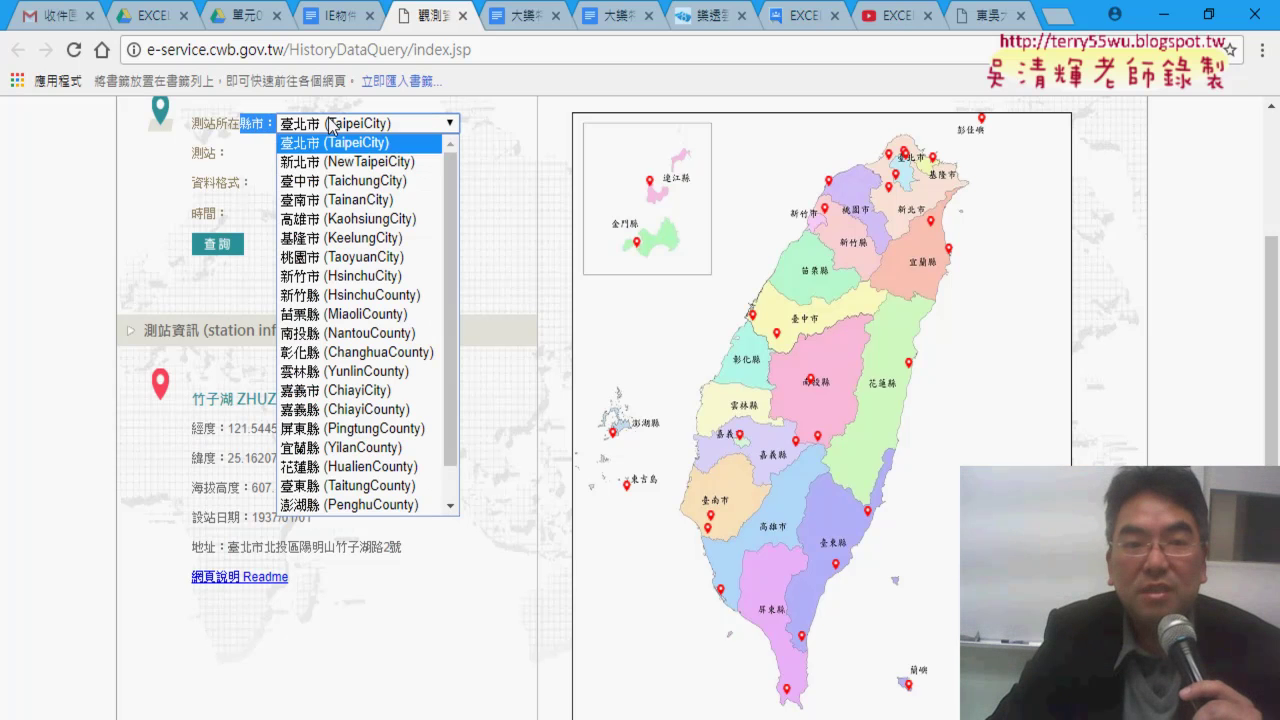
{"action": "left_click", "coordinate": [333, 161]}
{"action": "left_click", "coordinate": [331, 155]}
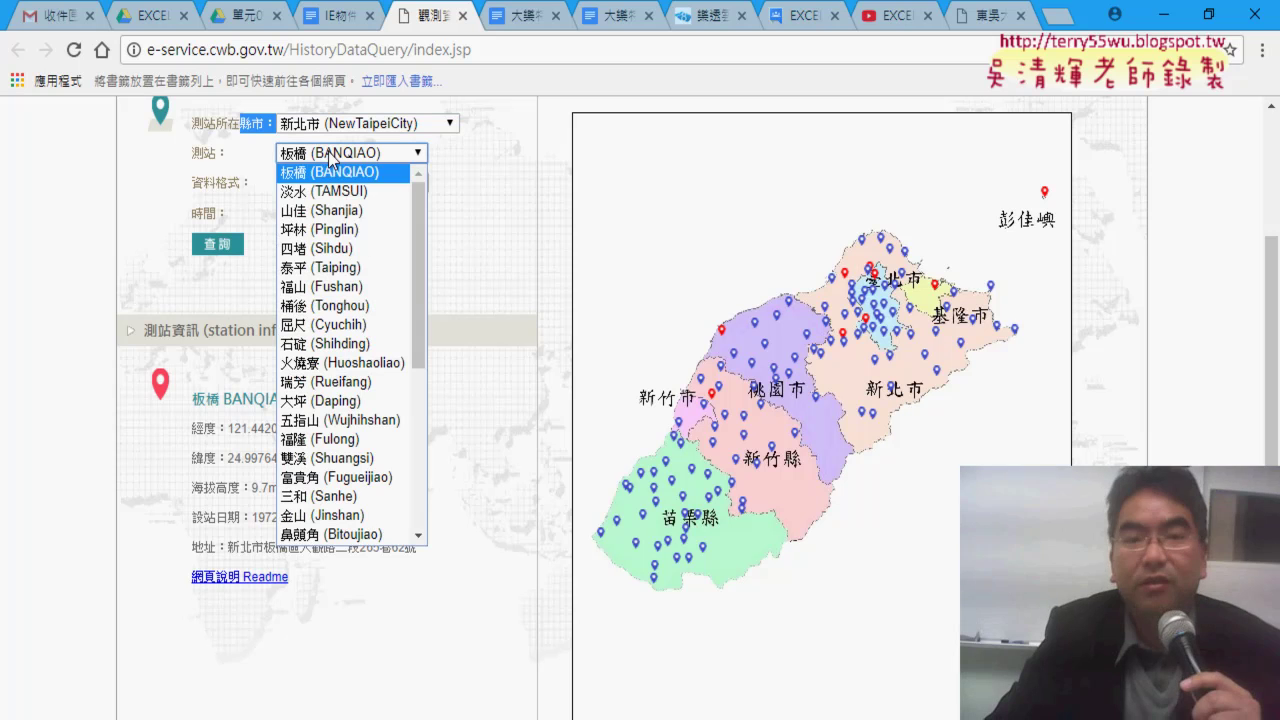
{"action": "left_click_drag", "start_coordinate": [423, 225], "coordinate": [419, 444]}
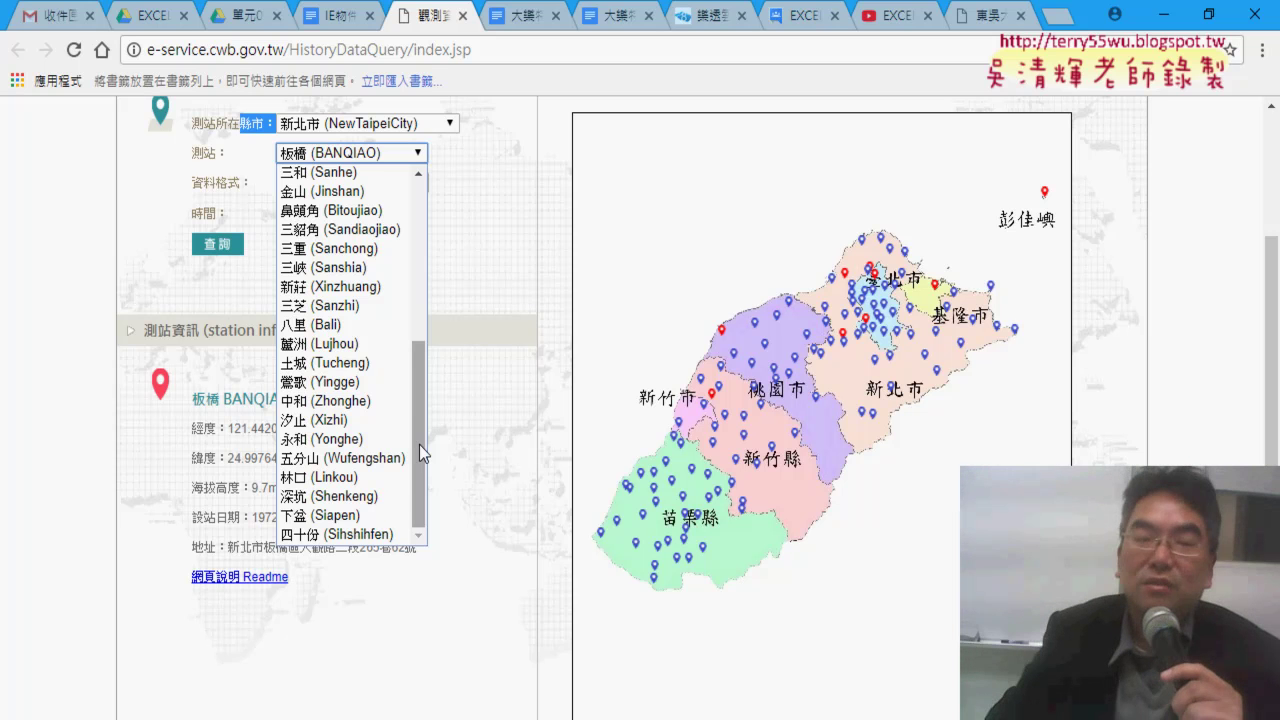
{"action": "left_click", "coordinate": [538, 484]}
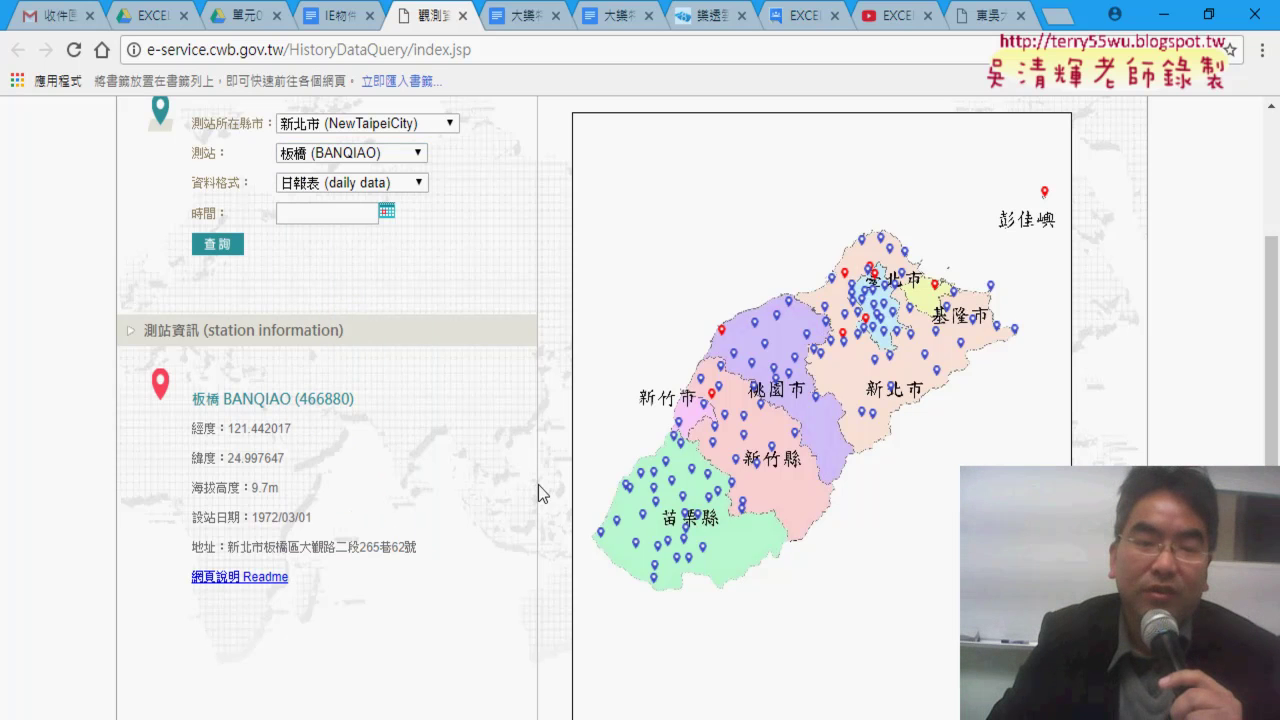
{"action": "mouse_move", "coordinate": [428, 550]}
{"action": "left_mouse_down"}
{"action": "mouse_move", "coordinate": [198, 432]}
{"action": "mouse_move", "coordinate": [186, 408]}
{"action": "left_mouse_up"}
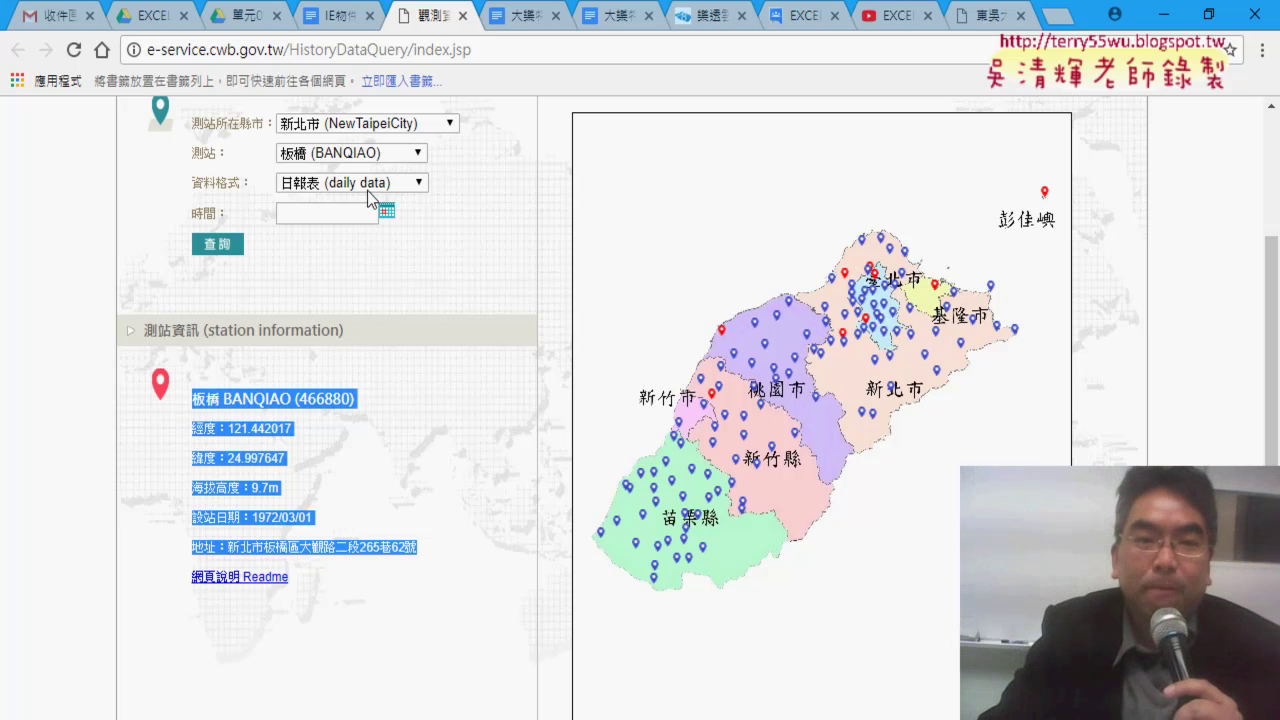
- Switch the county to 臺北市, then pick station 臺北 followed by 竹子湖 (ZHUZIHU)
{"action": "left_click", "coordinate": [343, 145]}
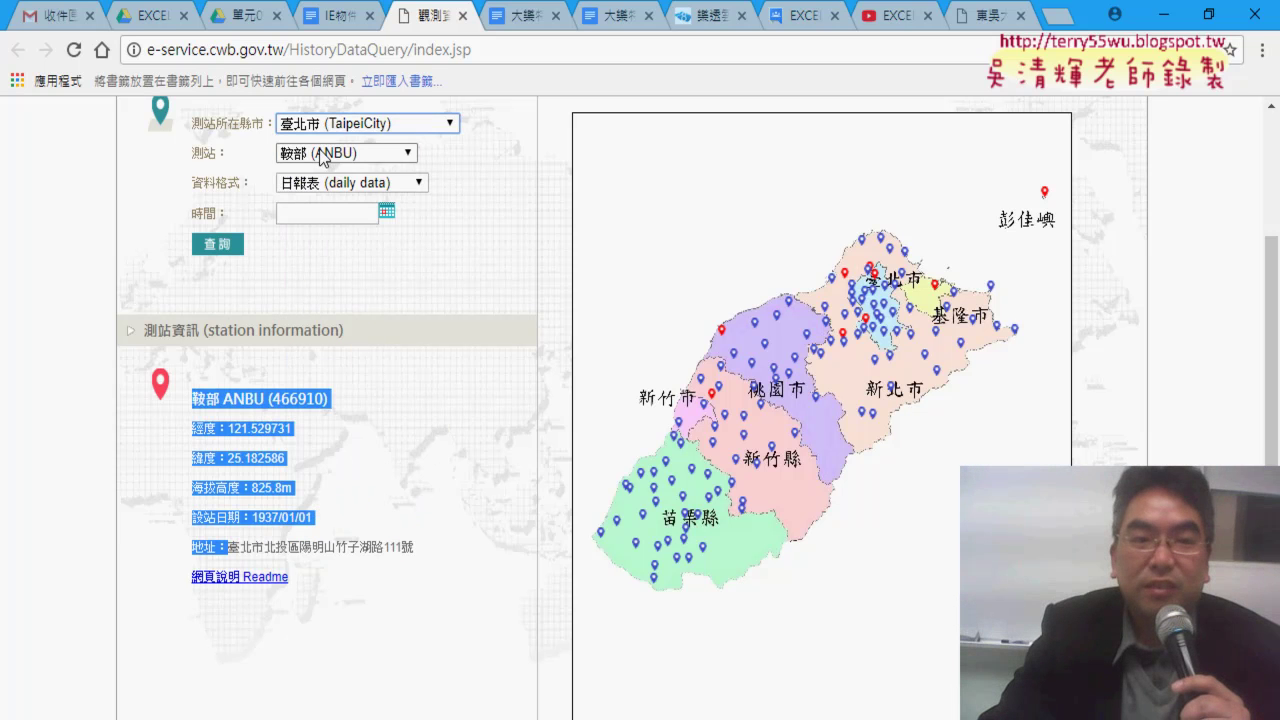
{"action": "left_click", "coordinate": [322, 153]}
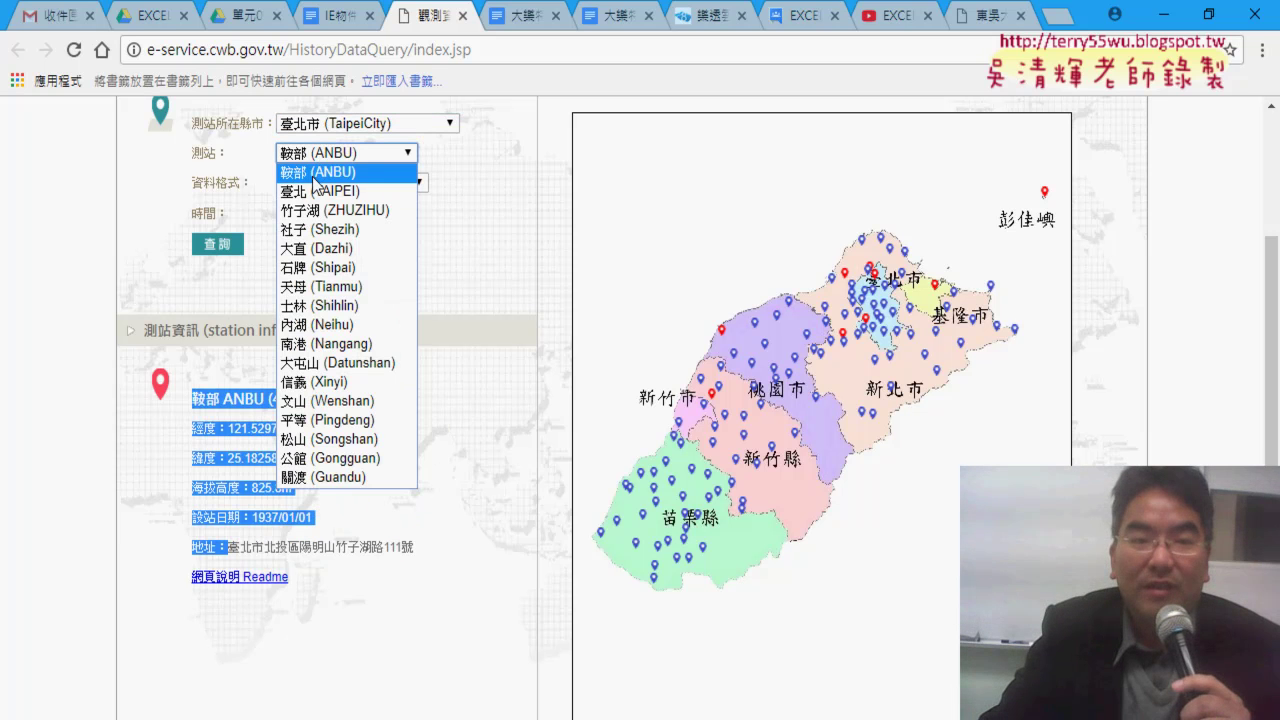
{"action": "left_click", "coordinate": [314, 176]}
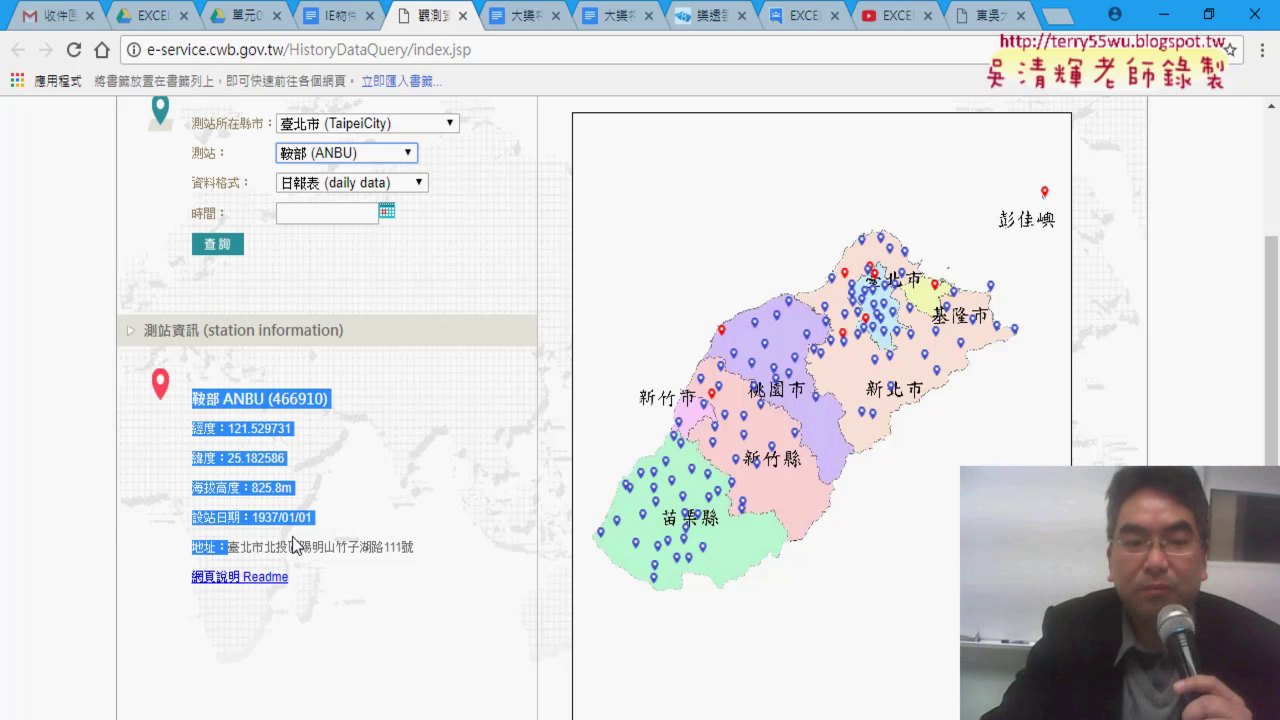
{"action": "left_click", "coordinate": [218, 408]}
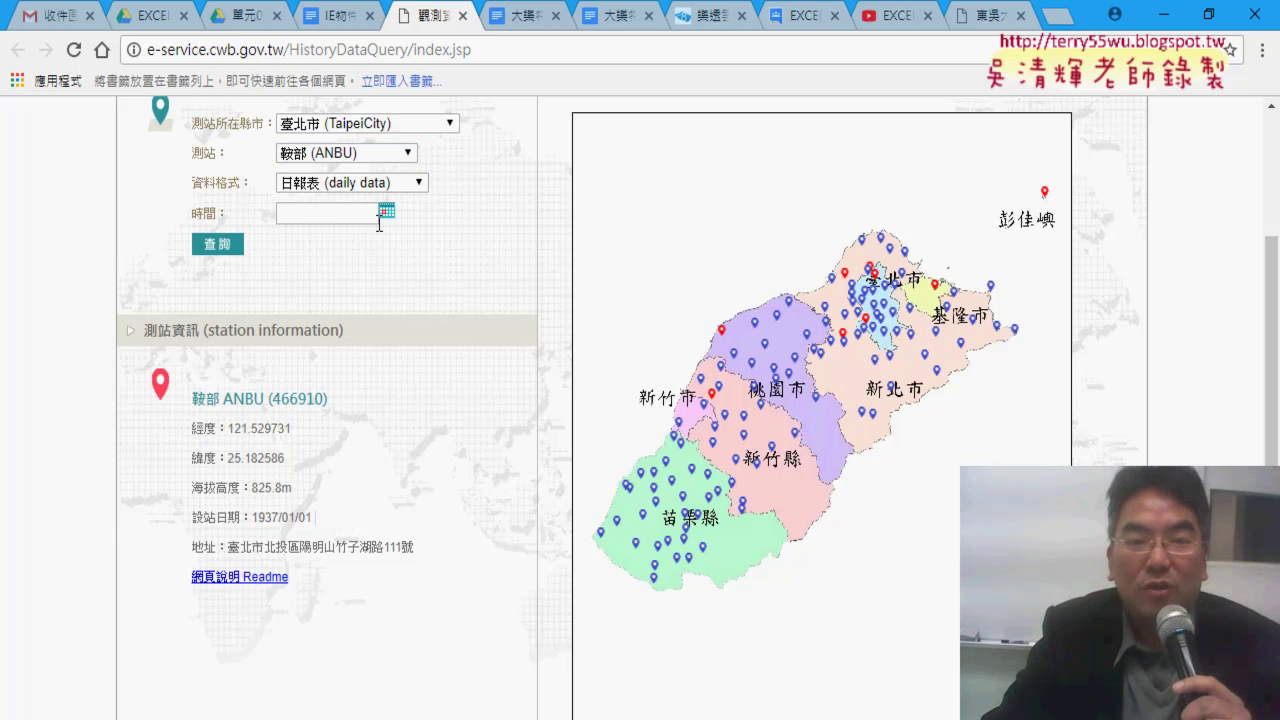
{"action": "left_click", "coordinate": [345, 153]}
{"action": "left_click", "coordinate": [320, 189]}
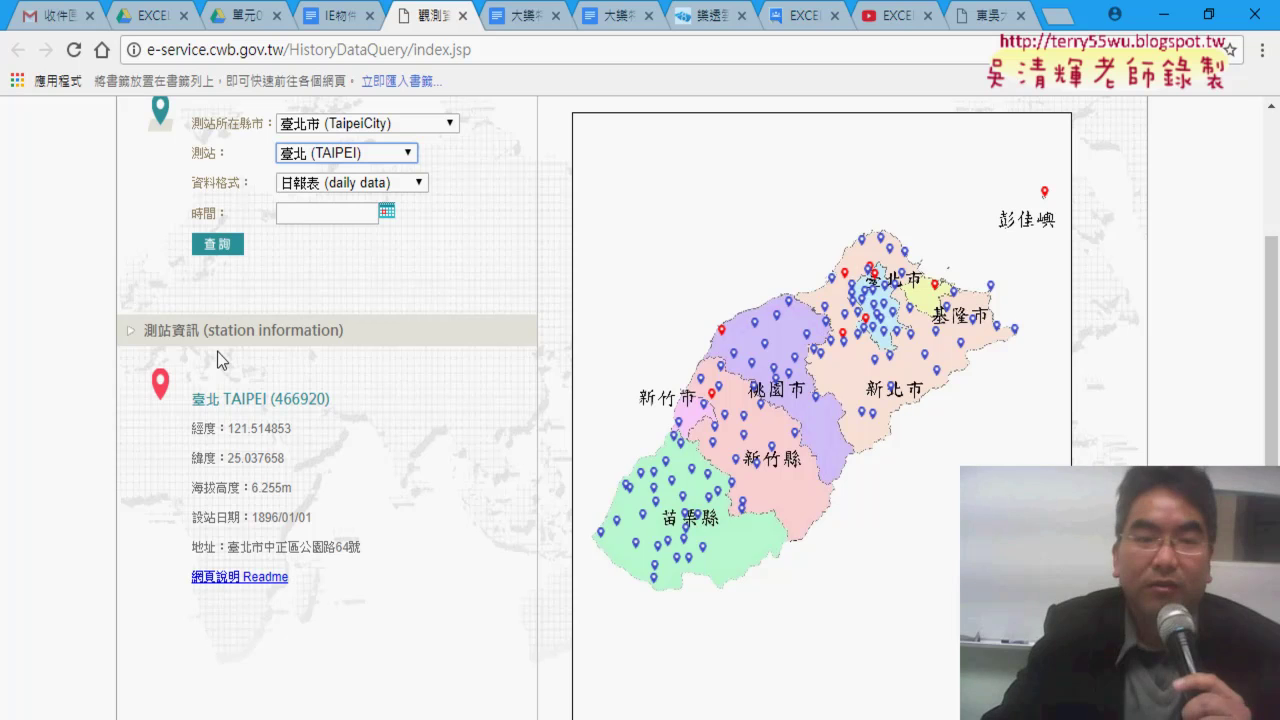
{"action": "left_click", "coordinate": [345, 153]}
{"action": "left_click", "coordinate": [320, 206]}
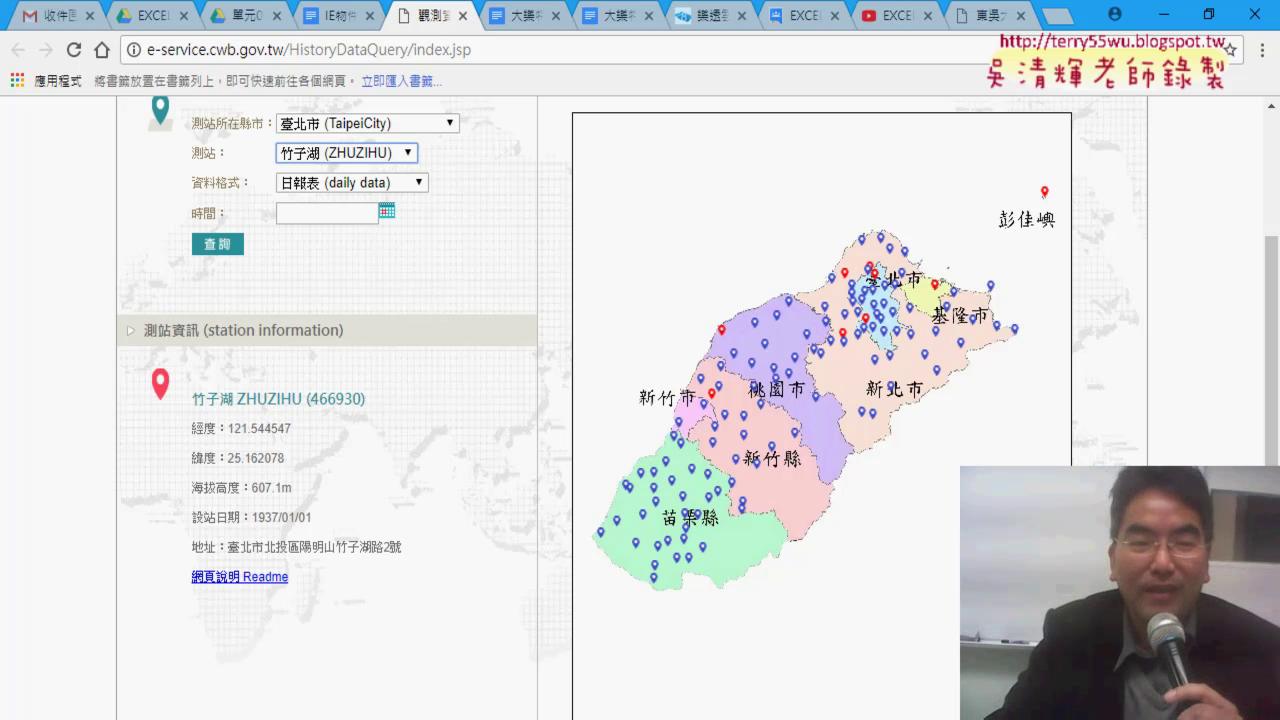
- Browse the 完成檔 folder, select 股市當日行情表(1060626)OK.xlsm, then return to the CODiS query page
{"action": "mouse_move", "coordinate": [270, 716]}
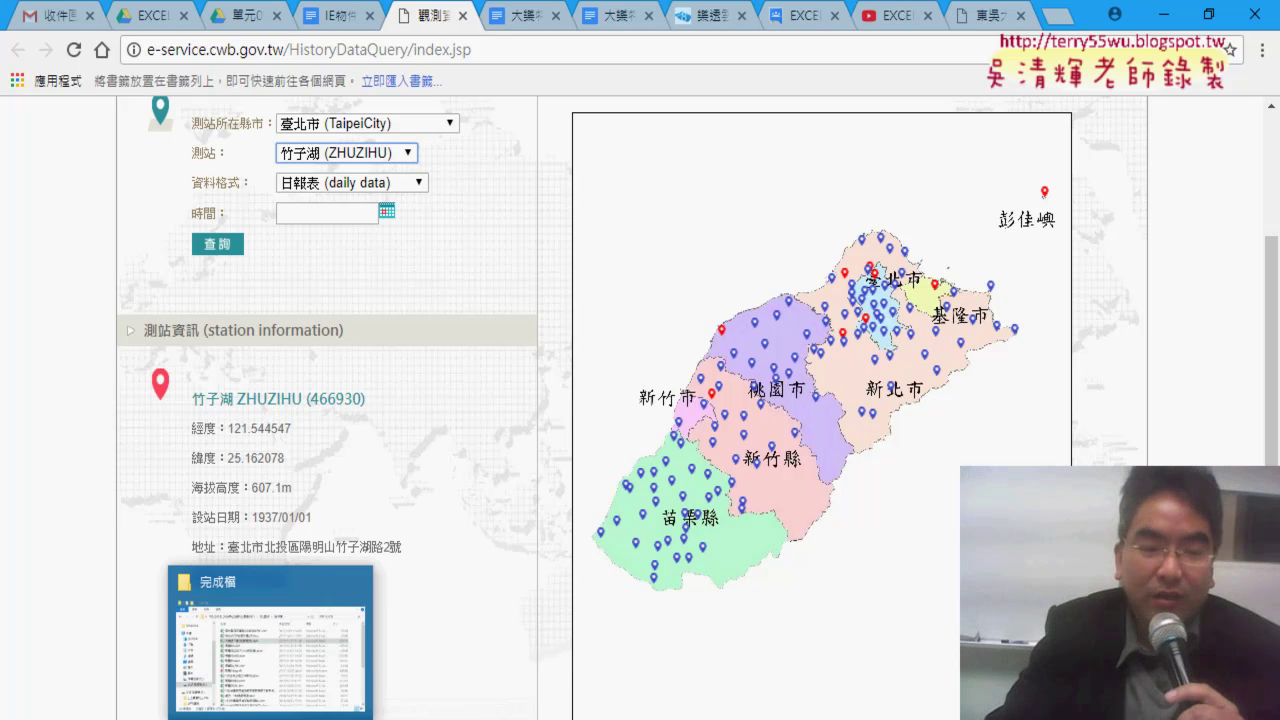
{"action": "mouse_move", "coordinate": [318, 716]}
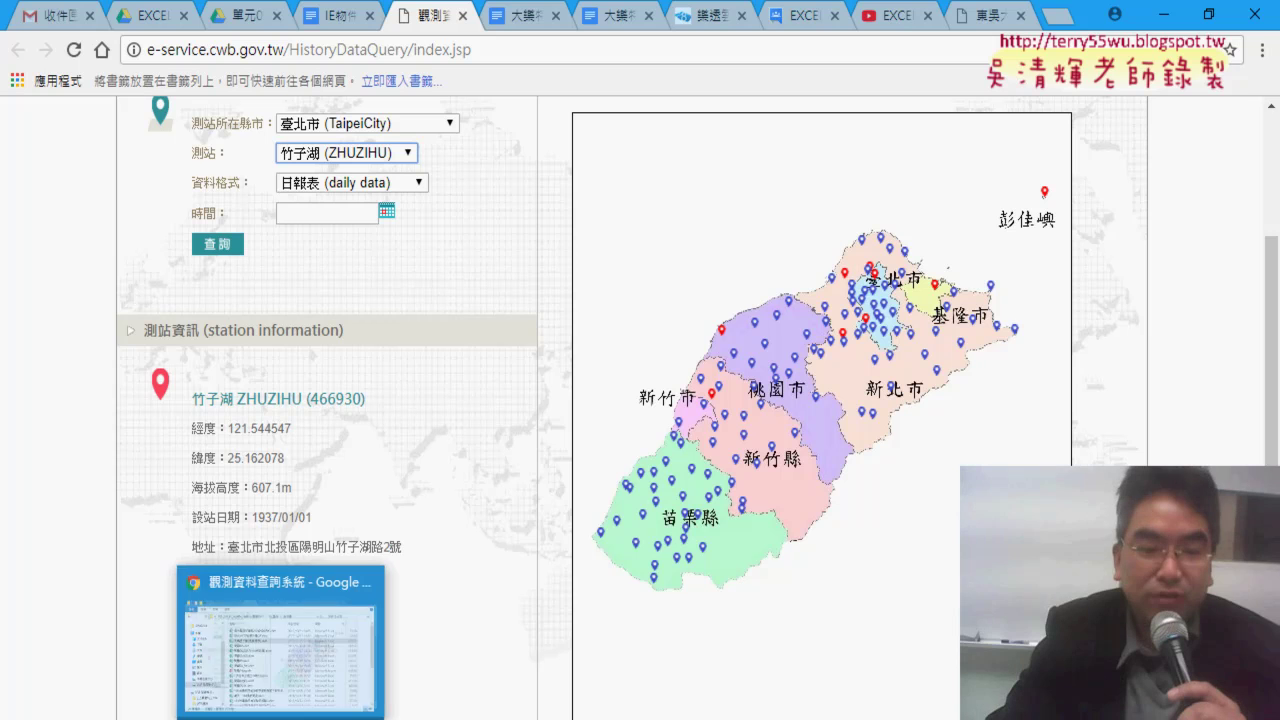
{"action": "left_click", "coordinate": [280, 680]}
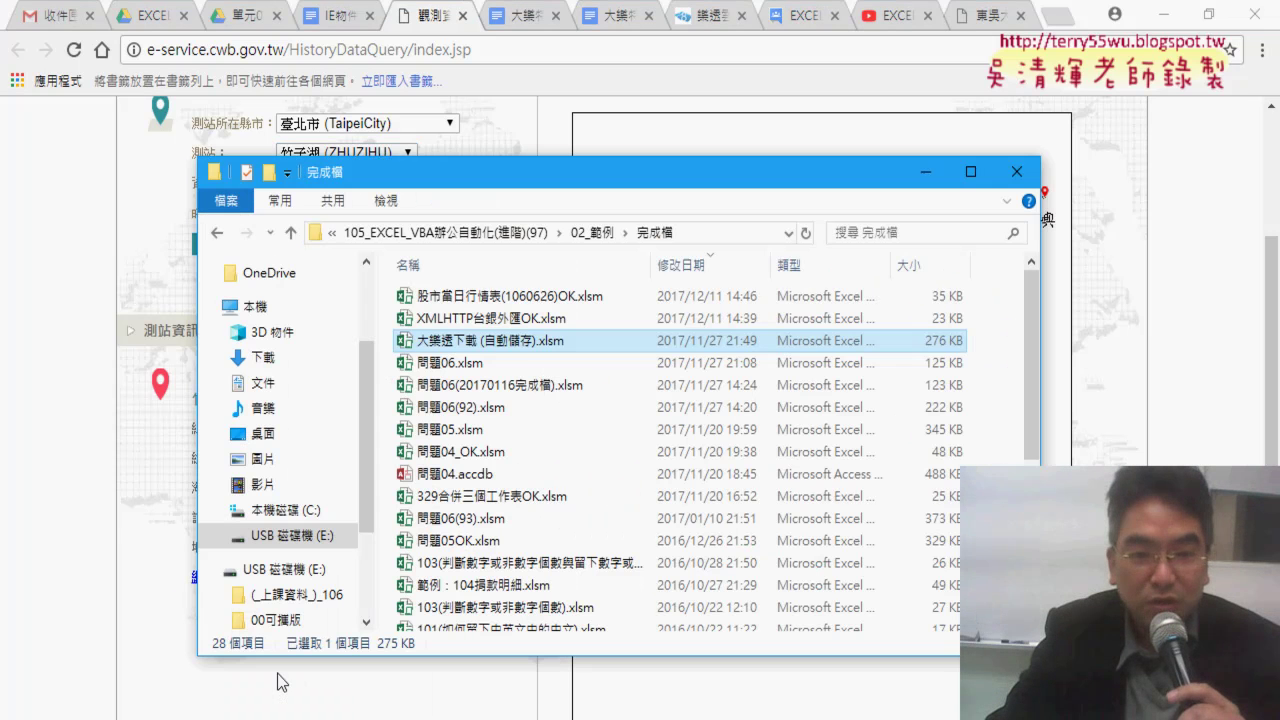
{"action": "scroll", "coordinate": [507, 484], "scroll_direction": "down", "scroll_amount": 2}
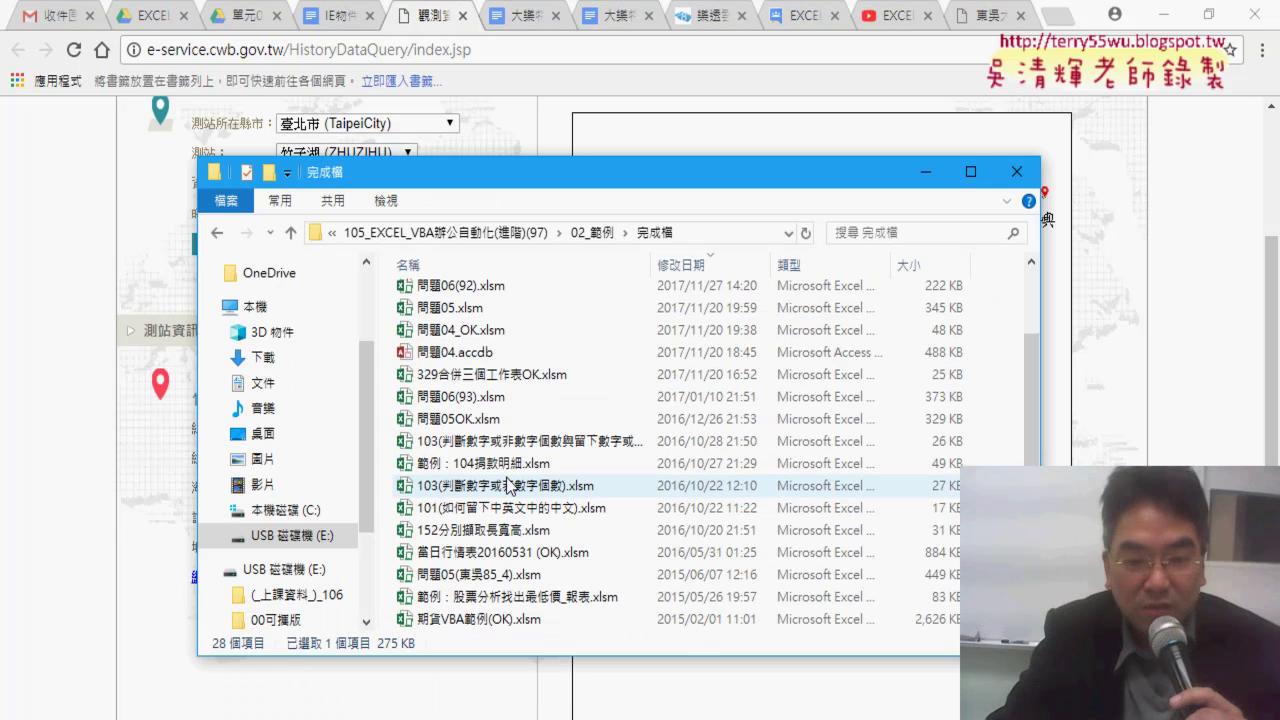
{"action": "scroll", "coordinate": [510, 485], "scroll_direction": "up", "scroll_amount": 2}
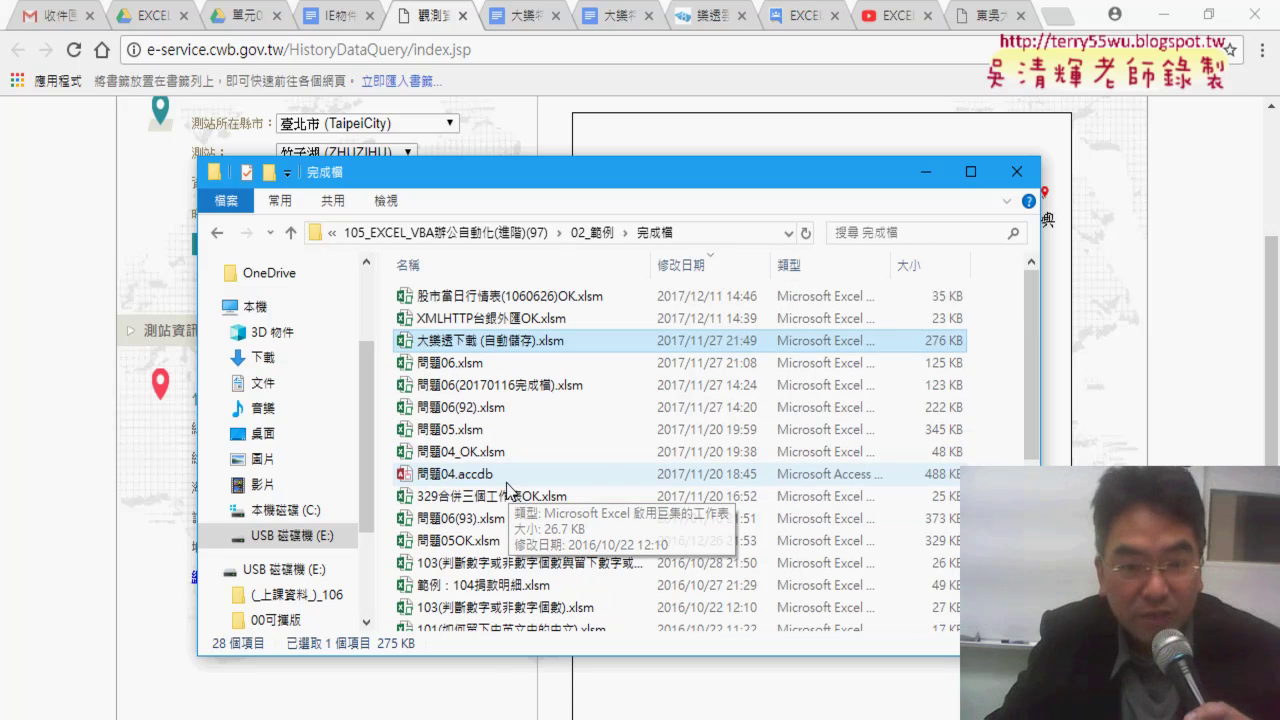
{"action": "left_click", "coordinate": [562, 300]}
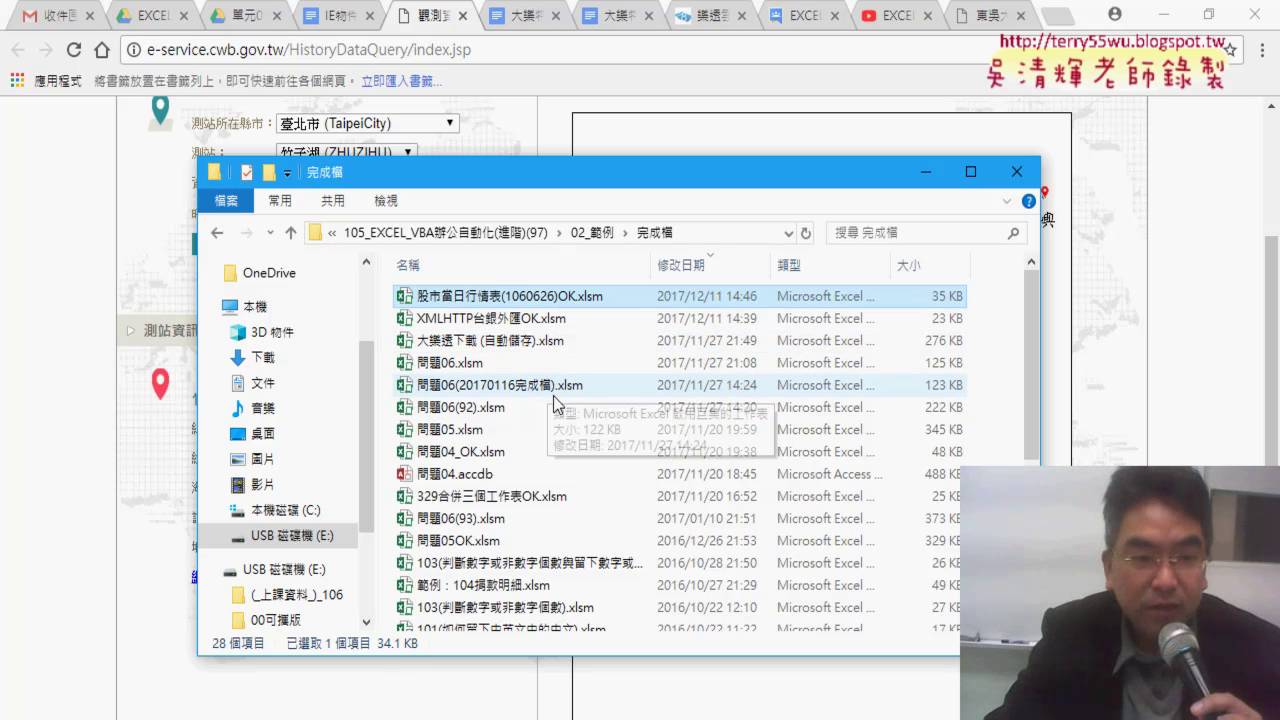
{"action": "left_click", "coordinate": [305, 93]}
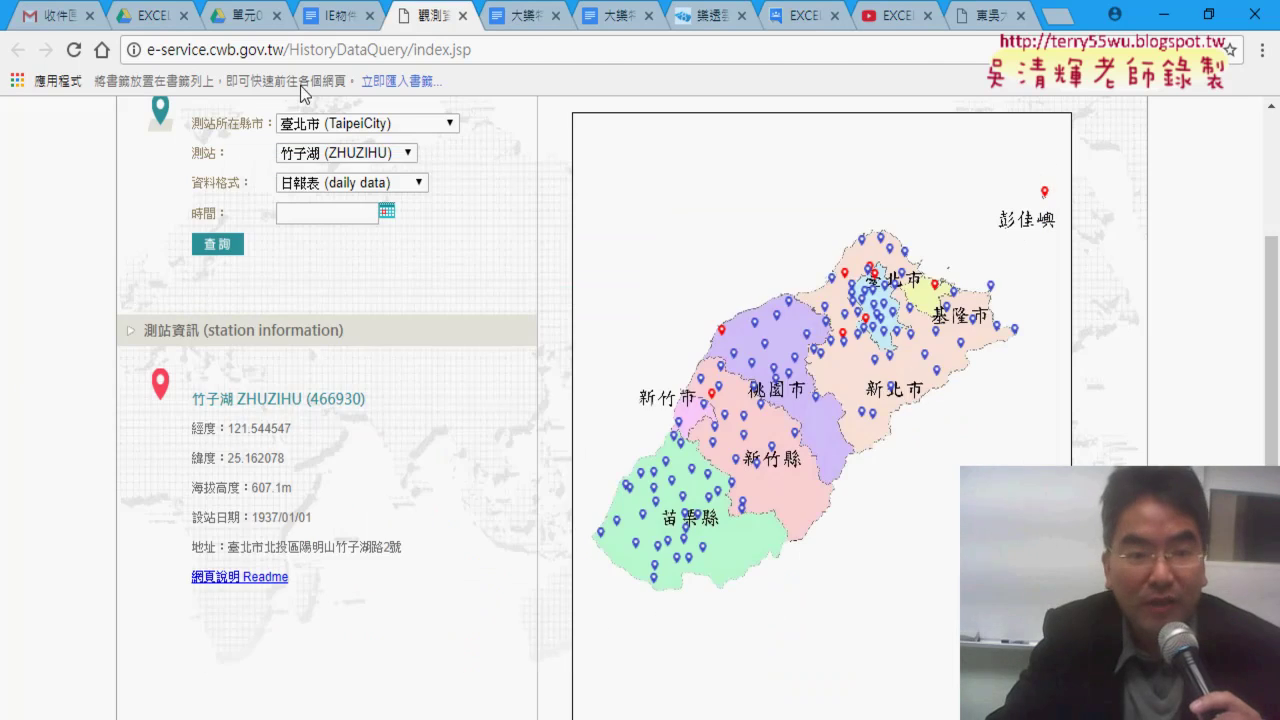
- Open the IE object code document and scroll down to the step-8 station comment
{"action": "left_click", "coordinate": [343, 22]}
{"action": "scroll", "coordinate": [604, 430], "scroll_direction": "down", "scroll_amount": 3}
{"action": "scroll", "coordinate": [604, 430], "scroll_direction": "down", "scroll_amount": 3}
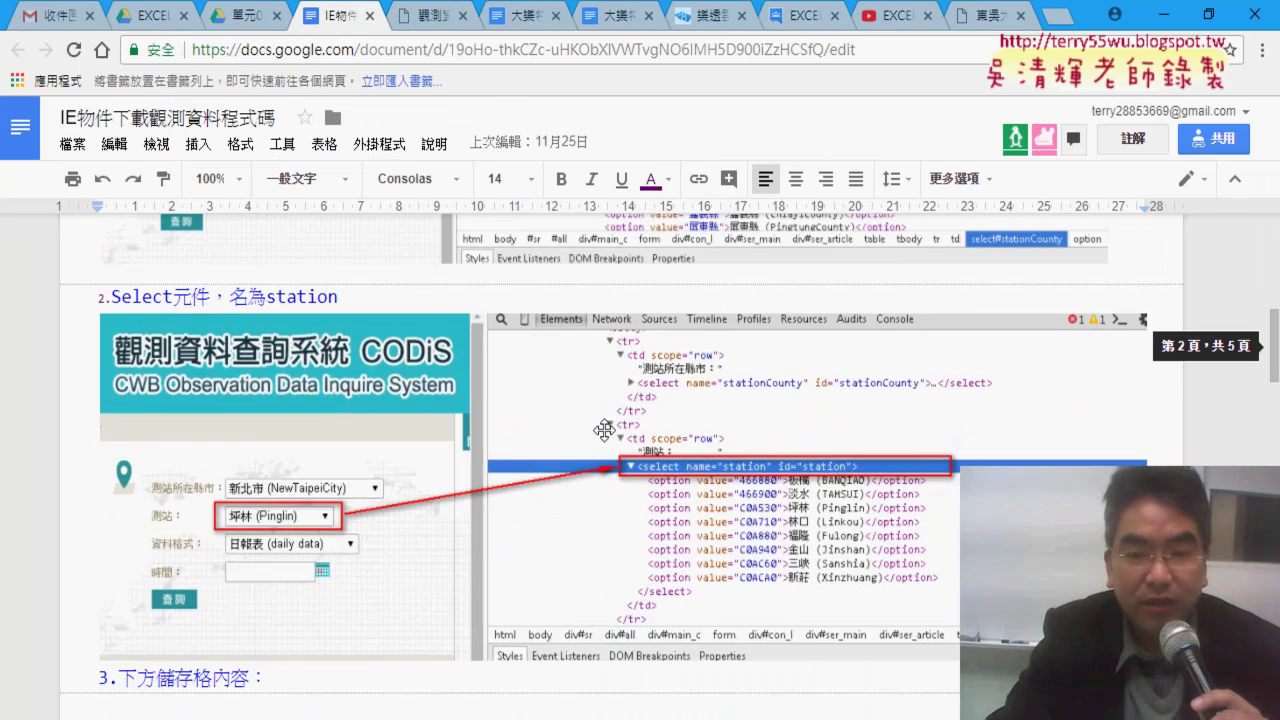
{"action": "scroll", "coordinate": [604, 430], "scroll_direction": "down", "scroll_amount": 3}
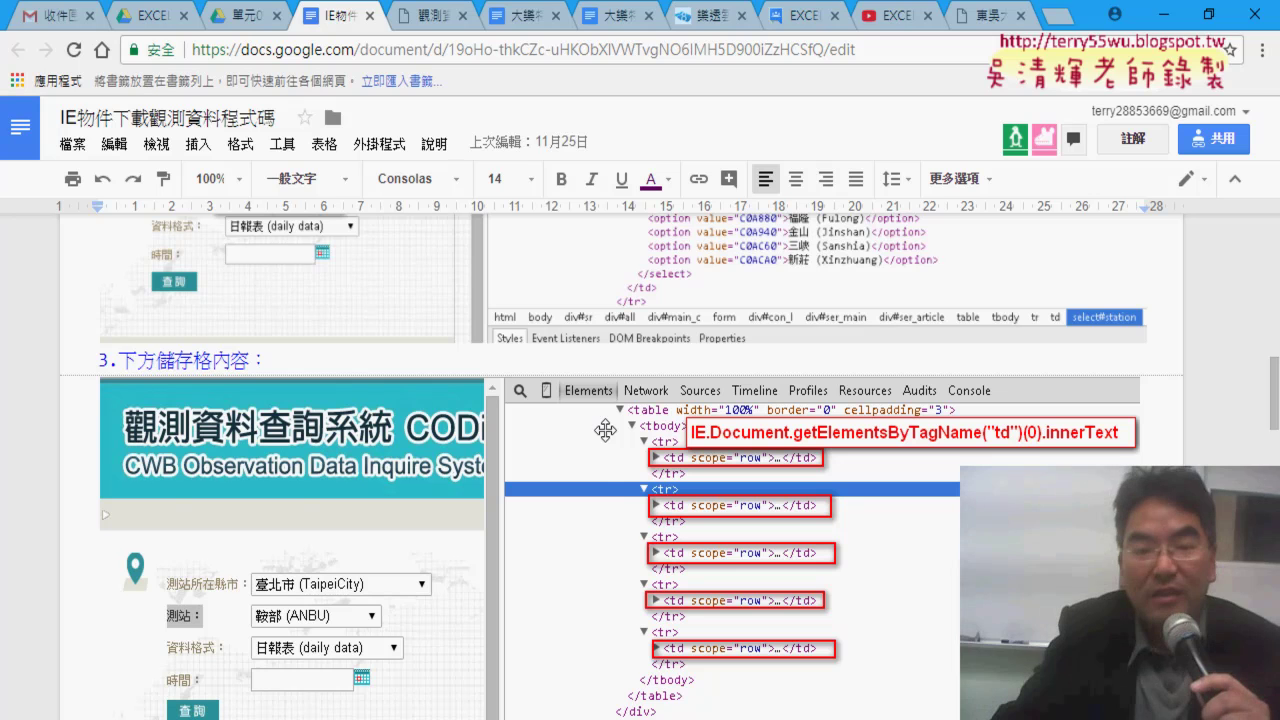
{"action": "scroll", "coordinate": [605, 430], "scroll_direction": "down", "scroll_amount": 3}
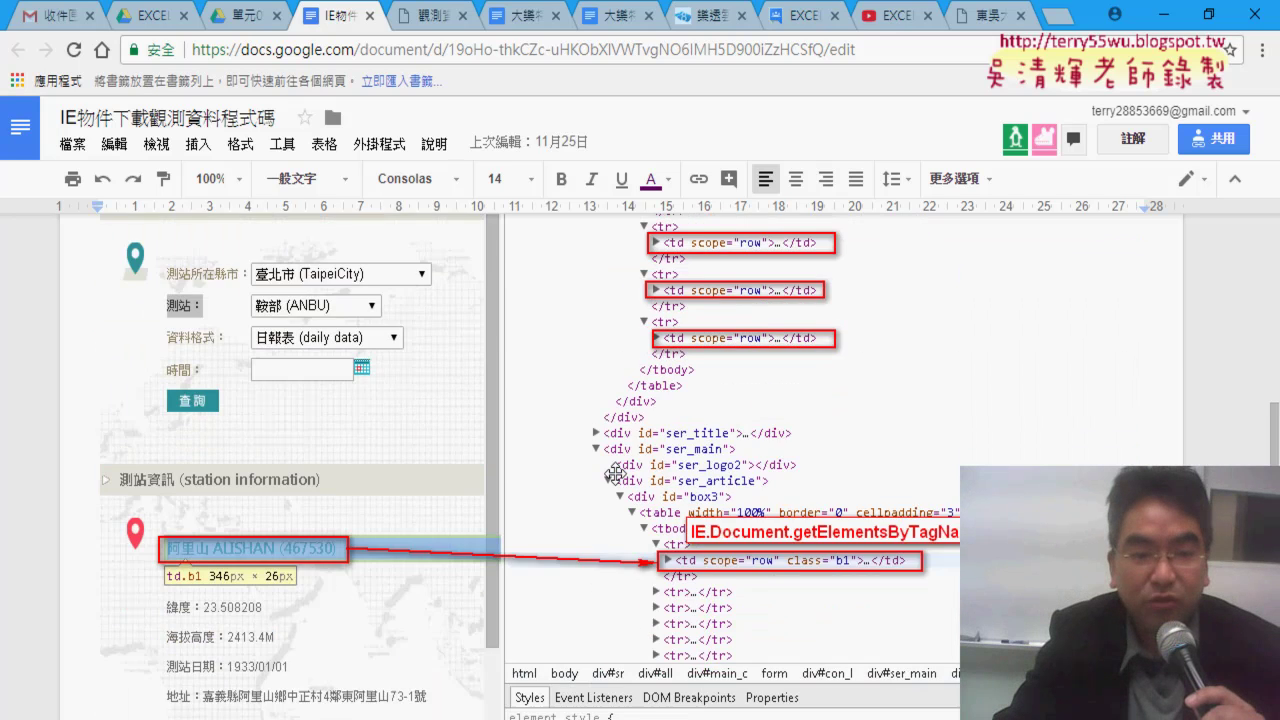
{"action": "scroll", "coordinate": [615, 470], "scroll_direction": "down", "scroll_amount": 2}
{"action": "scroll", "coordinate": [616, 472], "scroll_direction": "down", "scroll_amount": 2}
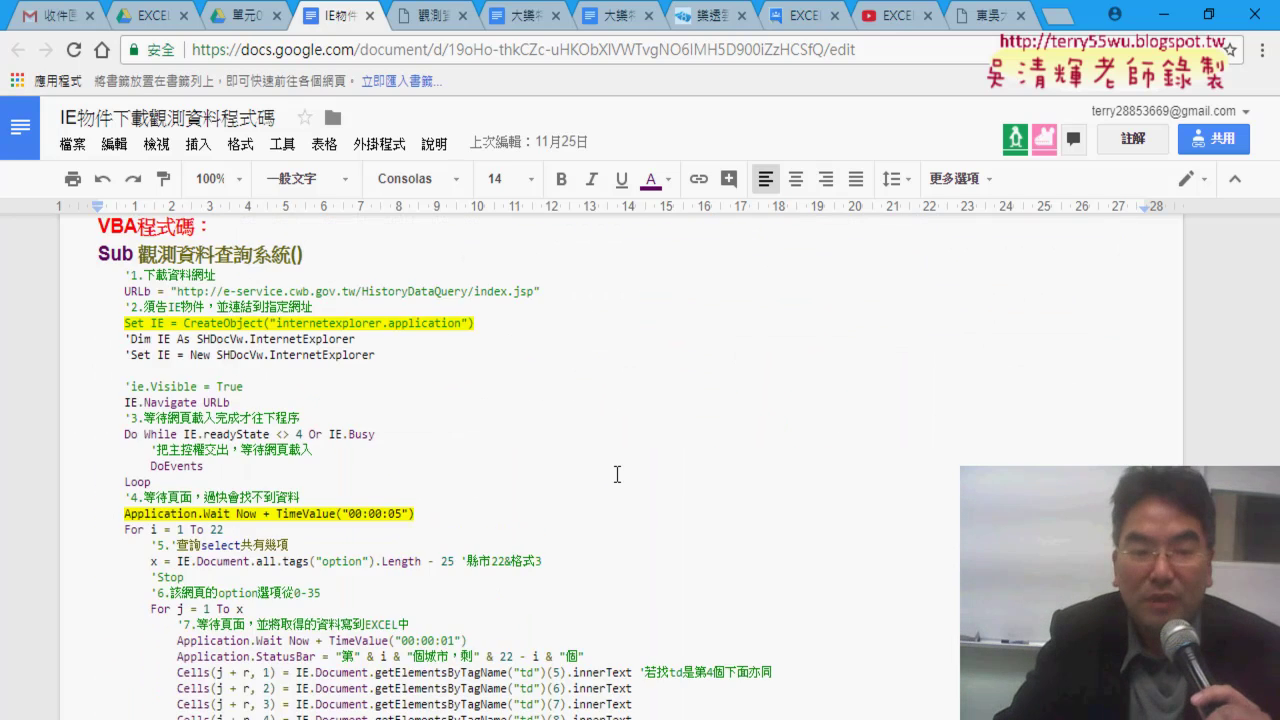
{"action": "scroll", "coordinate": [617, 474], "scroll_direction": "down", "scroll_amount": 1}
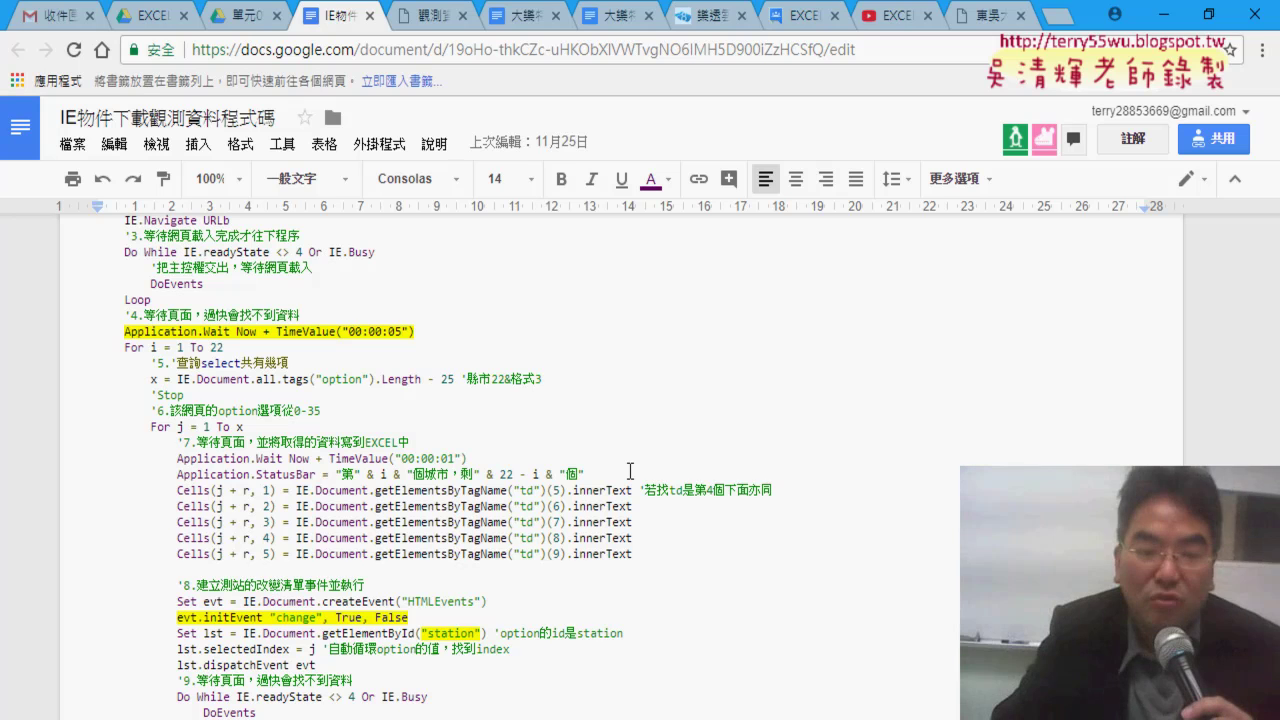
{"action": "scroll", "coordinate": [586, 317], "scroll_direction": "down", "scroll_amount": 2}
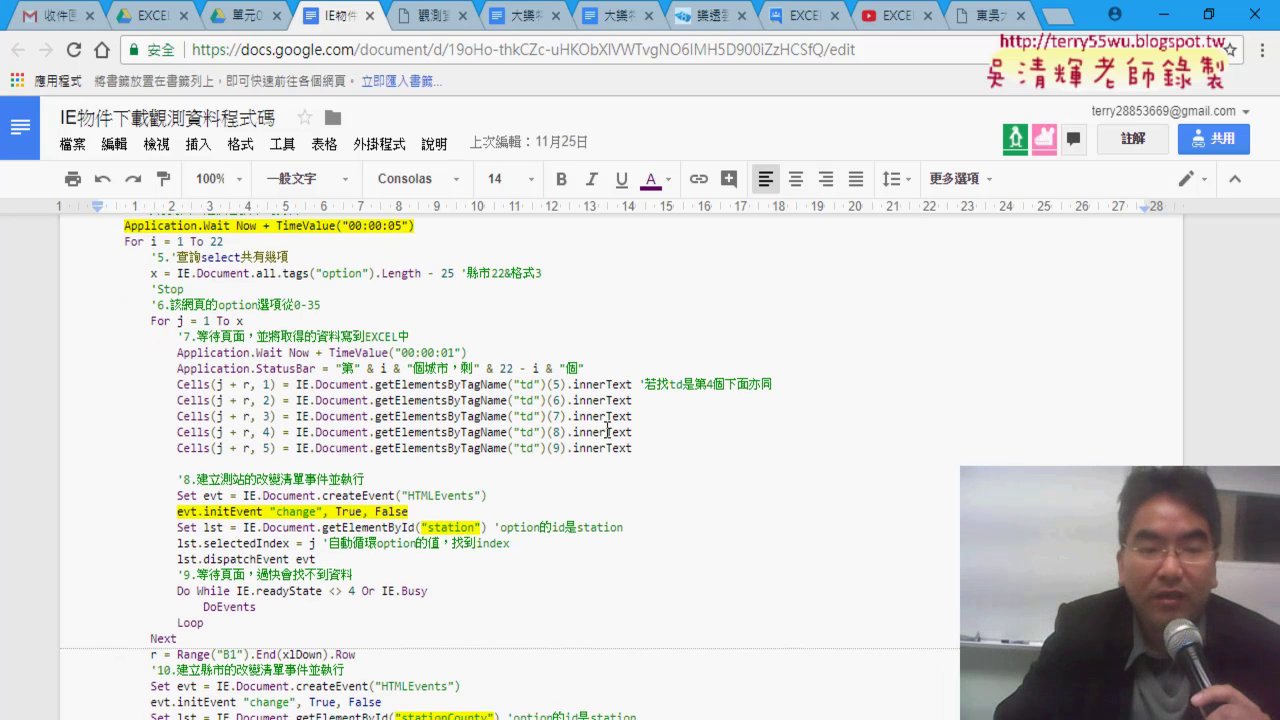
{"action": "scroll", "coordinate": [380, 375], "scroll_direction": "down", "scroll_amount": 2}
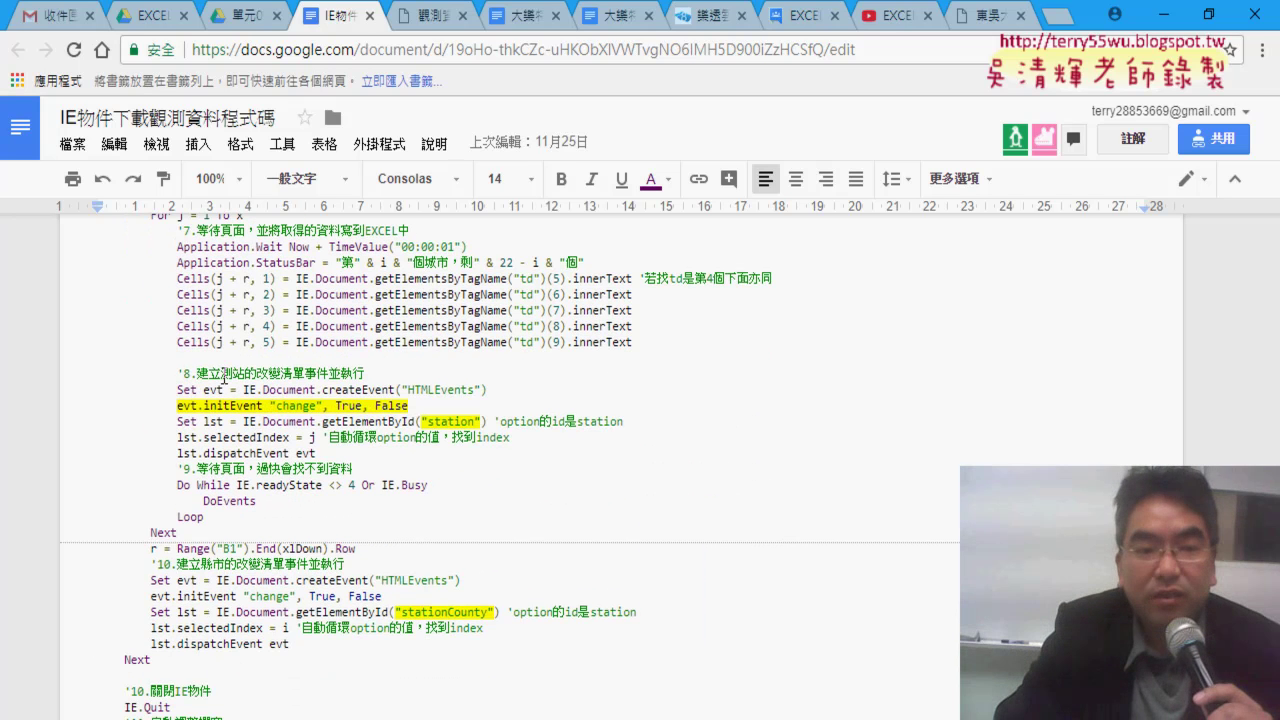
- Highlight 測站, the step-8 comment, createEvent and change, then scroll back up to the Sub line
{"action": "left_click_drag", "start_coordinate": [227, 371], "coordinate": [255, 371]}
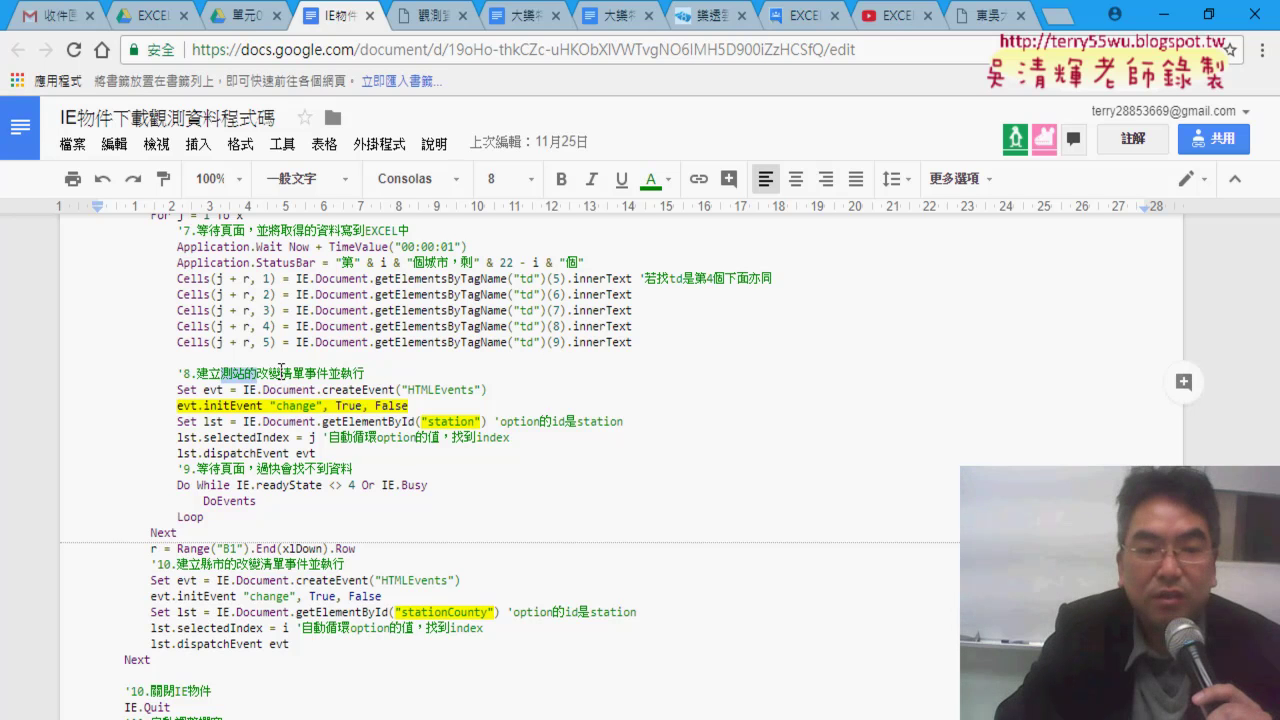
{"action": "left_click_drag", "start_coordinate": [368, 373], "coordinate": [192, 372]}
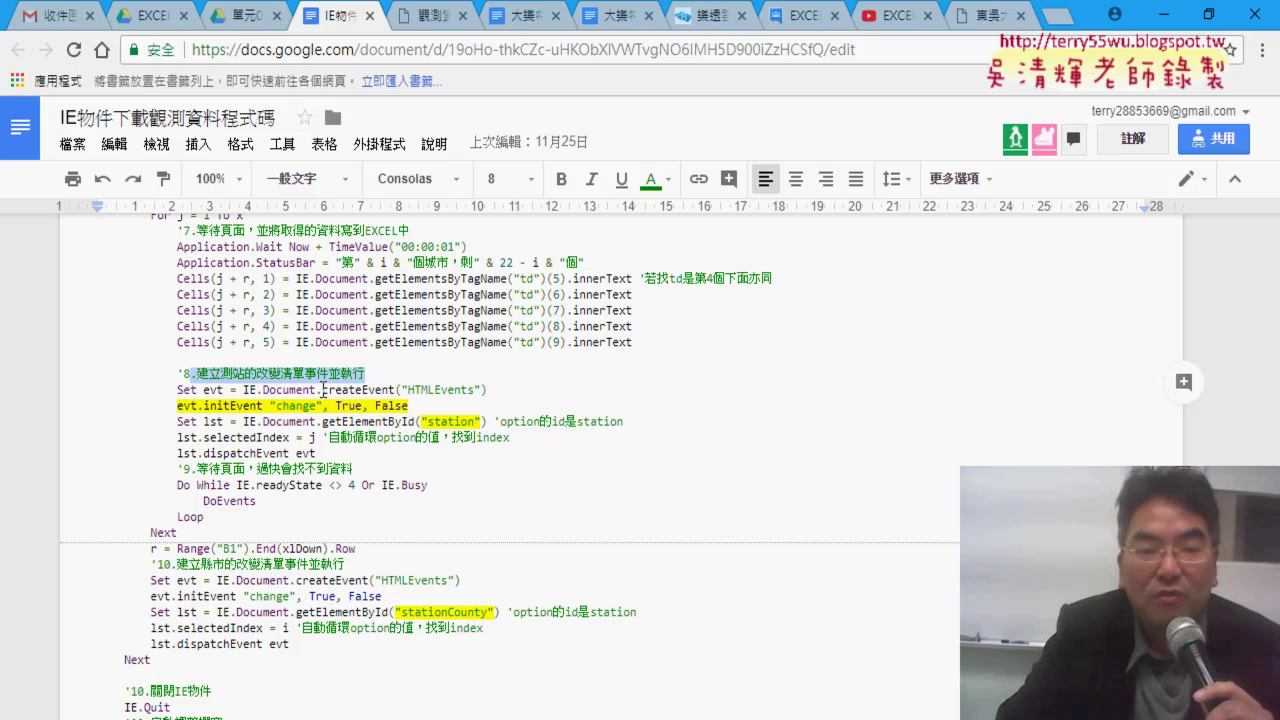
{"action": "left_click_drag", "start_coordinate": [322, 389], "coordinate": [396, 389]}
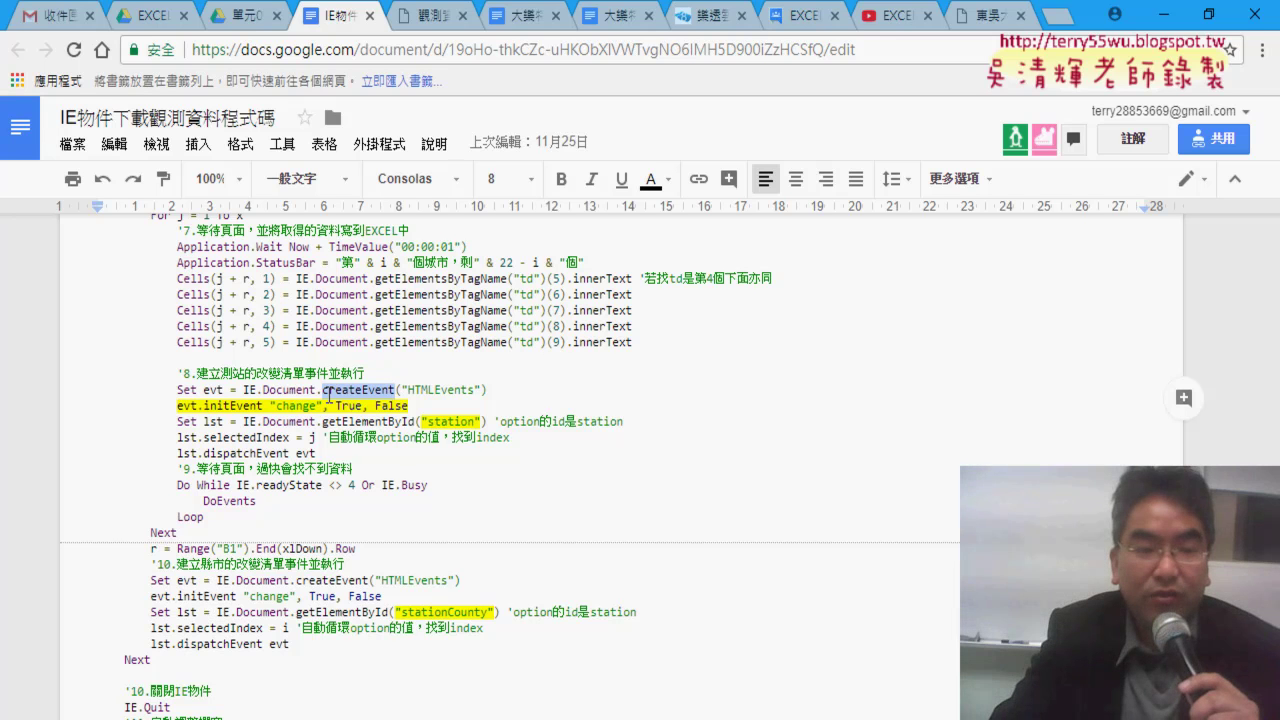
{"action": "left_click_drag", "start_coordinate": [277, 406], "coordinate": [316, 405]}
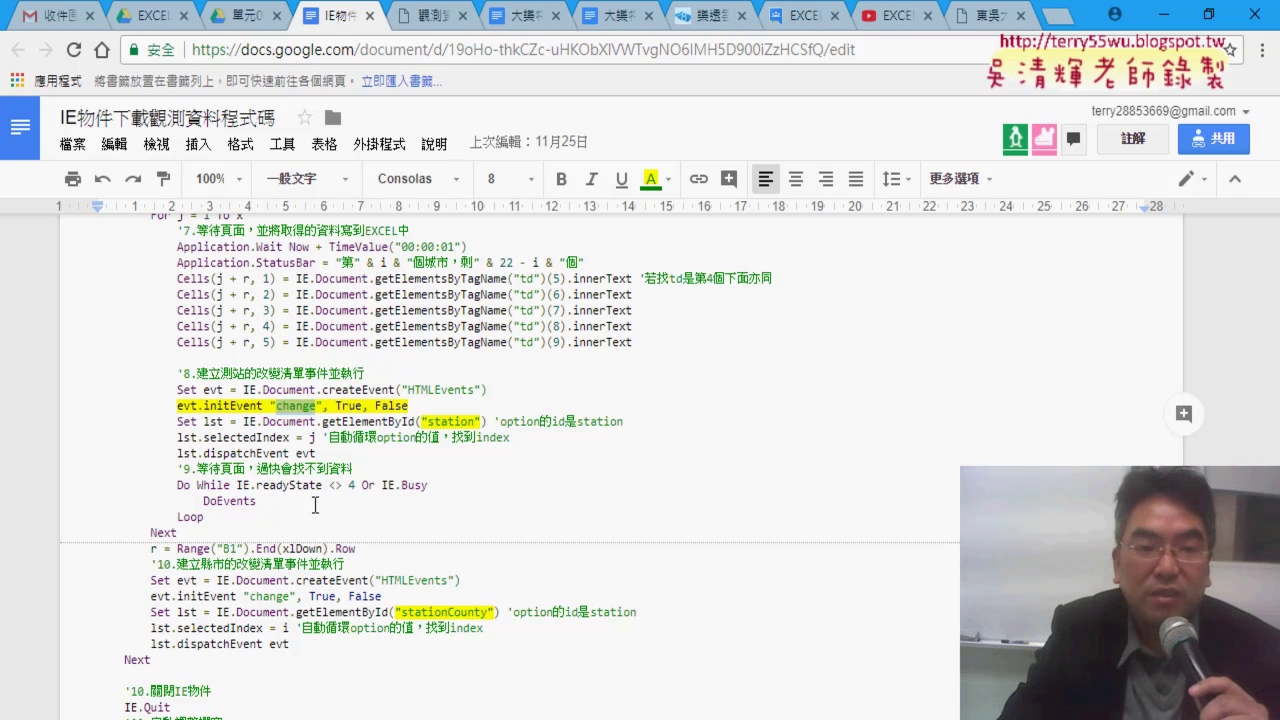
{"action": "scroll", "coordinate": [321, 497], "scroll_direction": "up", "scroll_amount": 1}
{"action": "scroll", "coordinate": [200, 341], "scroll_direction": "up", "scroll_amount": 1}
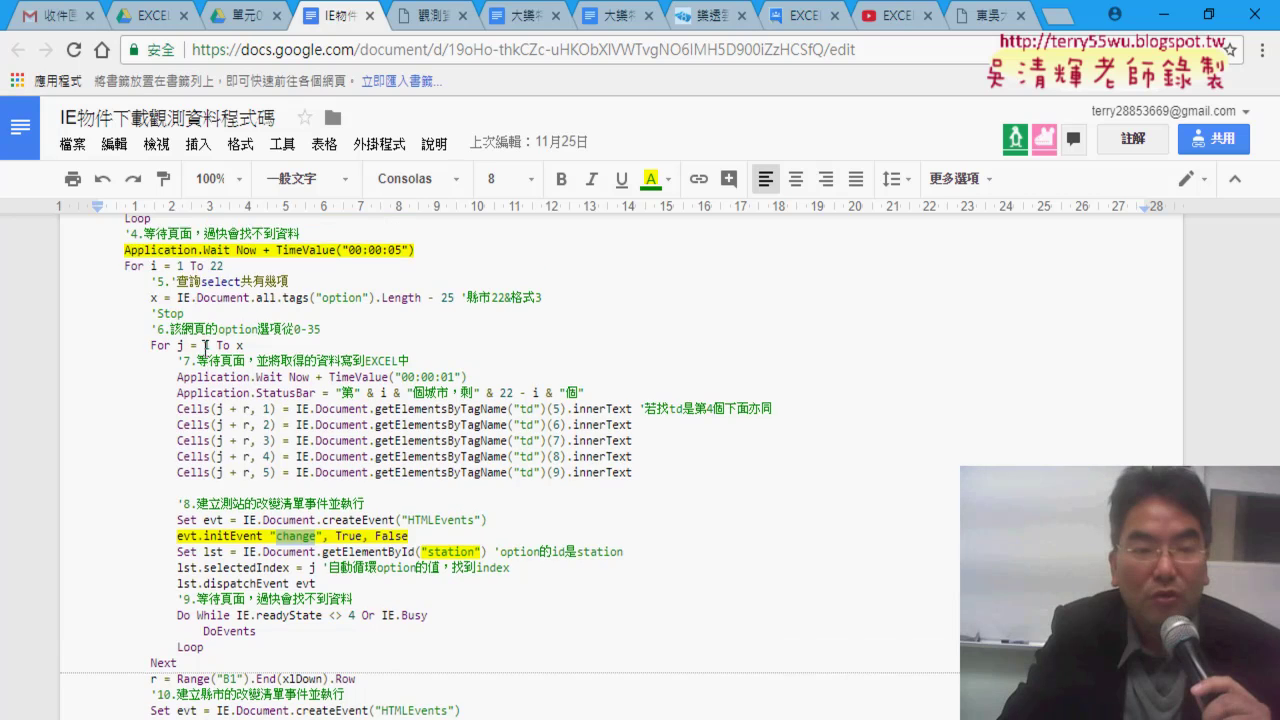
{"action": "scroll", "coordinate": [200, 341], "scroll_direction": "up", "scroll_amount": 2}
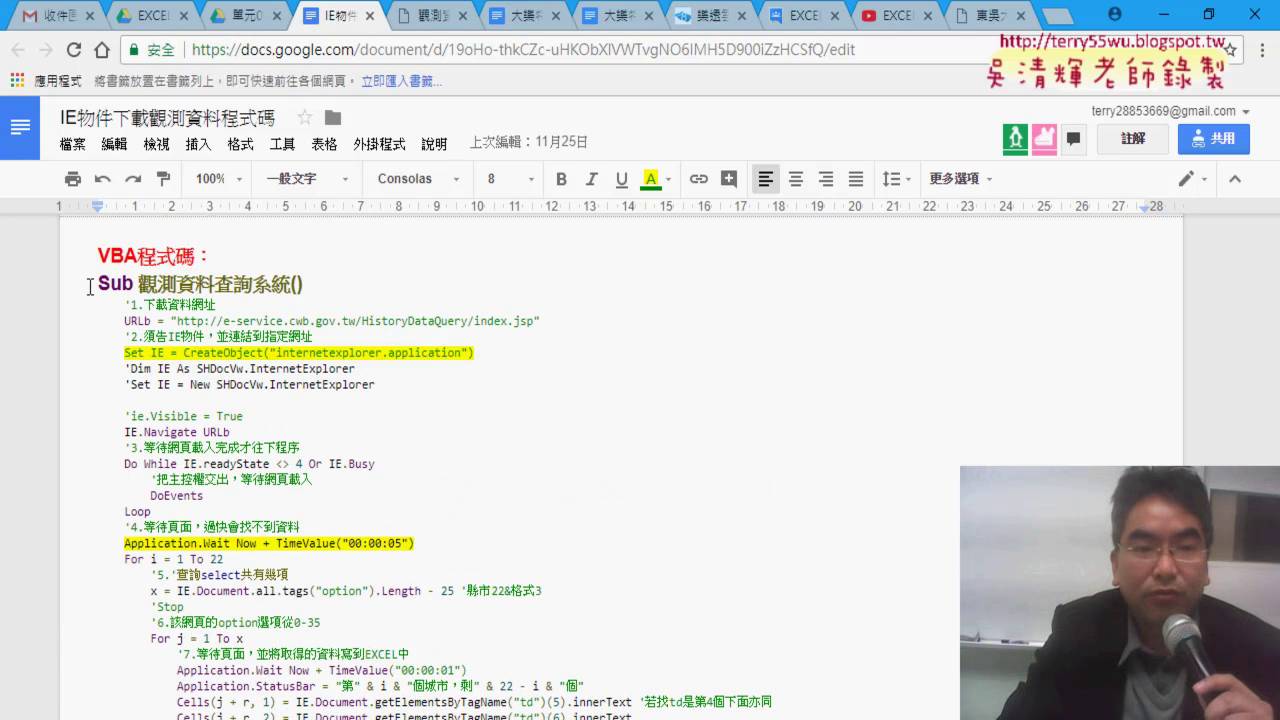
- Add a blank worksheet 工作表13 to the Excel workbook and open the Visual Basic editor
{"action": "left_click", "coordinate": [243, 20]}
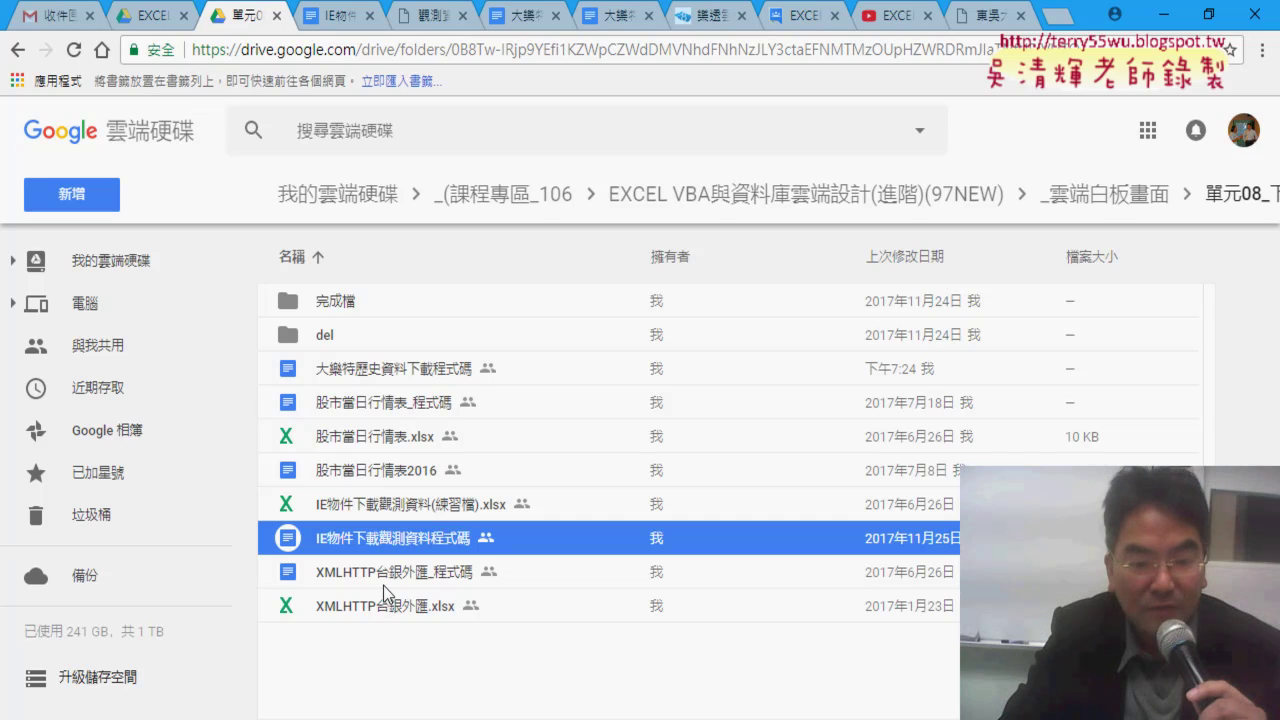
{"action": "mouse_move", "coordinate": [466, 719]}
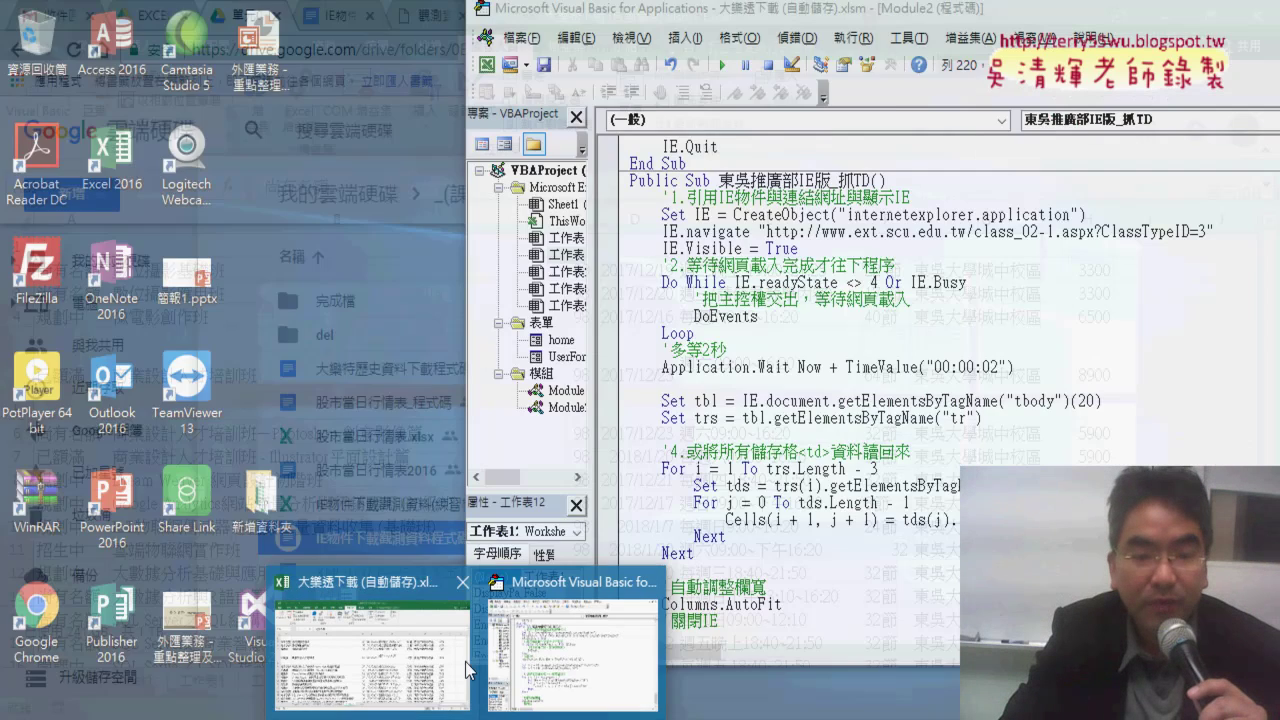
{"action": "left_click", "coordinate": [465, 661]}
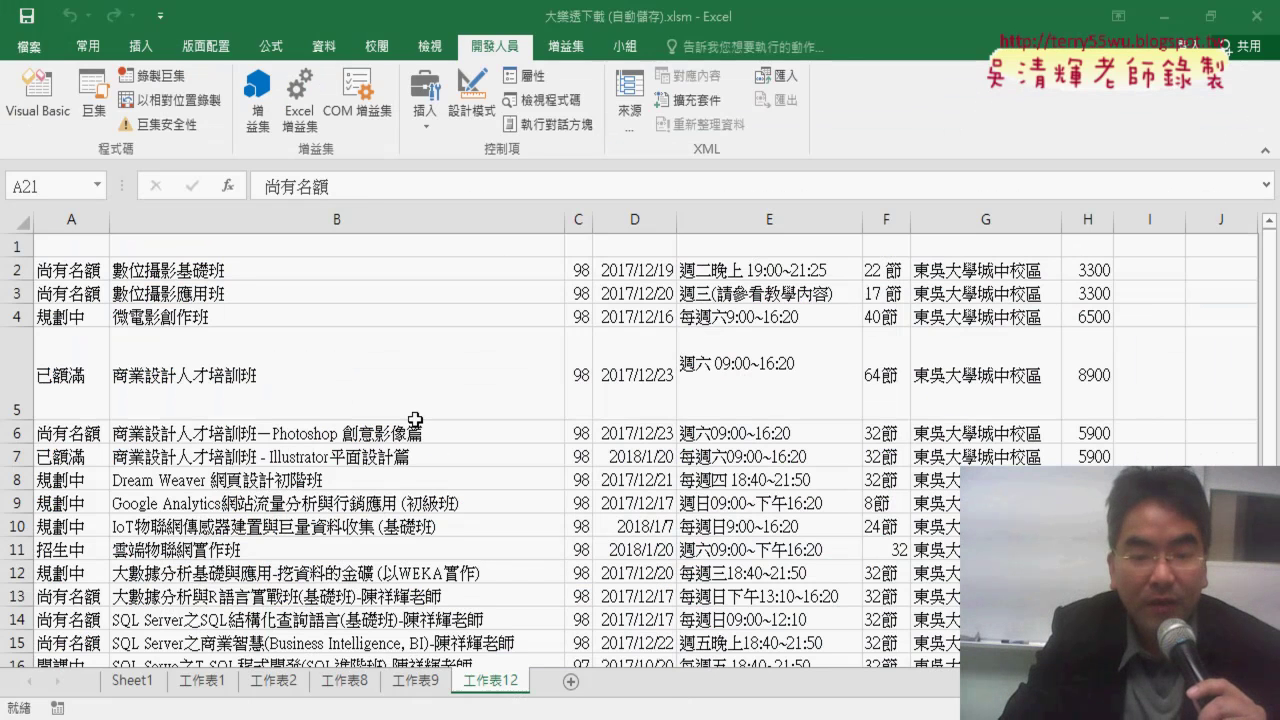
{"action": "left_click", "coordinate": [571, 682]}
{"action": "left_click", "coordinate": [40, 98]}
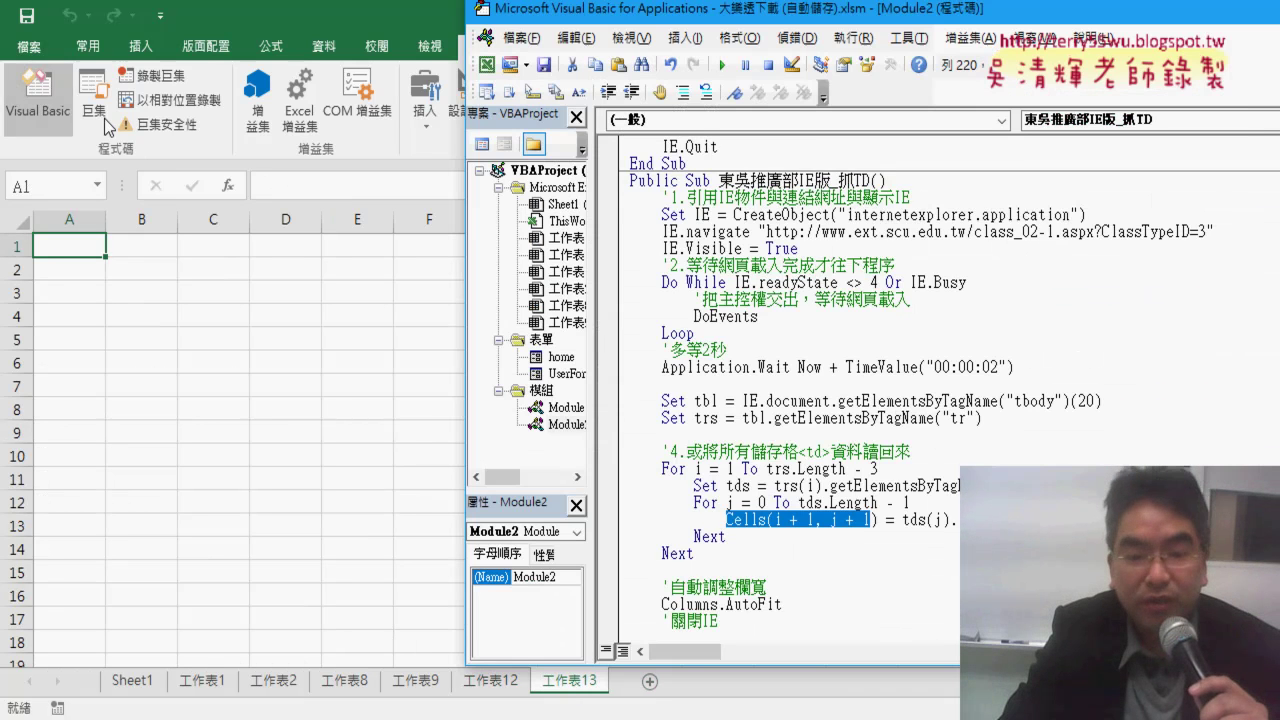
- Select and copy the macro code from Sub 觀測資料查詢系統 to the end of the document
{"action": "key", "text": "alt+Tab"}
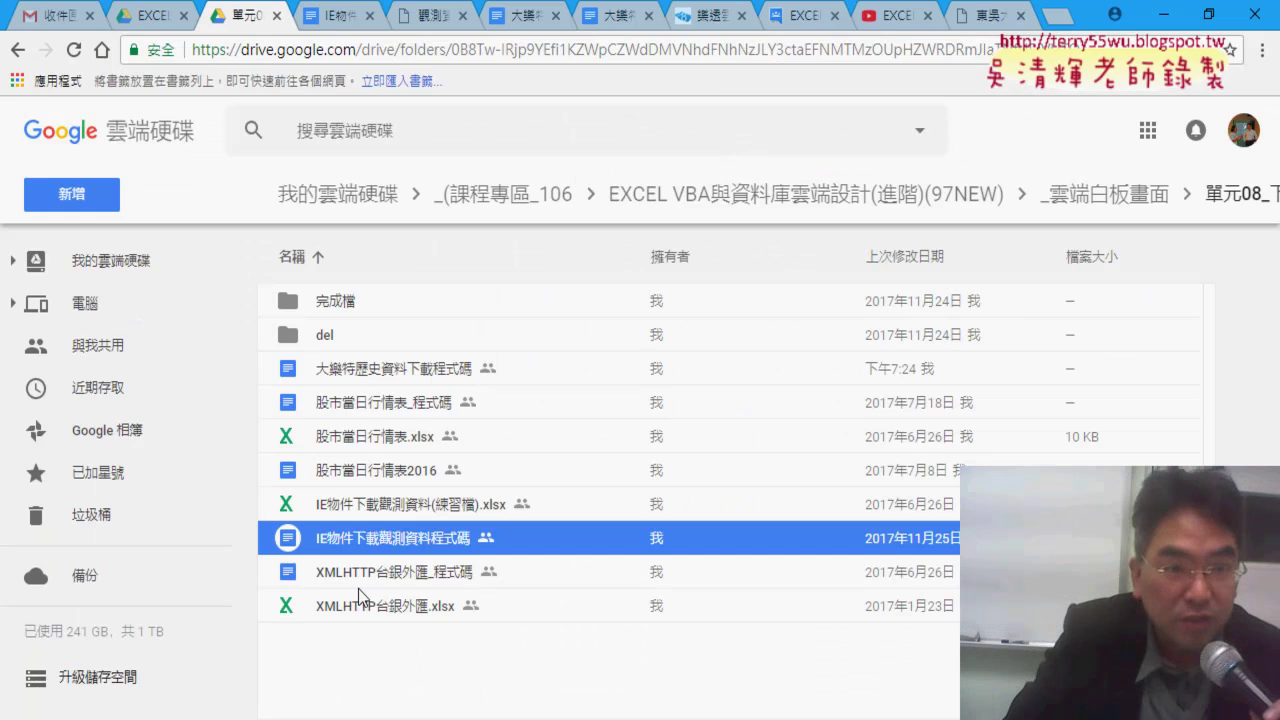
{"action": "left_click", "coordinate": [340, 22]}
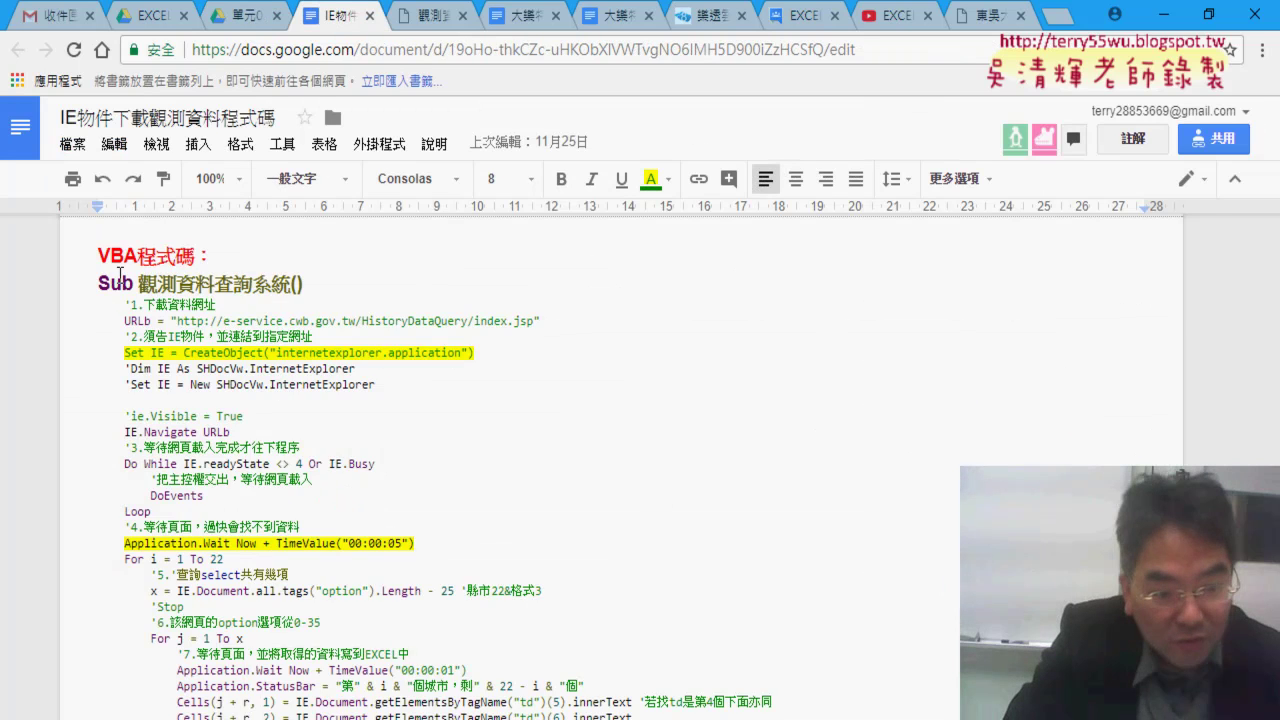
{"action": "mouse_move", "coordinate": [100, 286]}
{"action": "left_mouse_down"}
{"action": "mouse_move", "coordinate": [640, 716]}
{"action": "mouse_move", "coordinate": [436, 658]}
{"action": "left_mouse_up"}
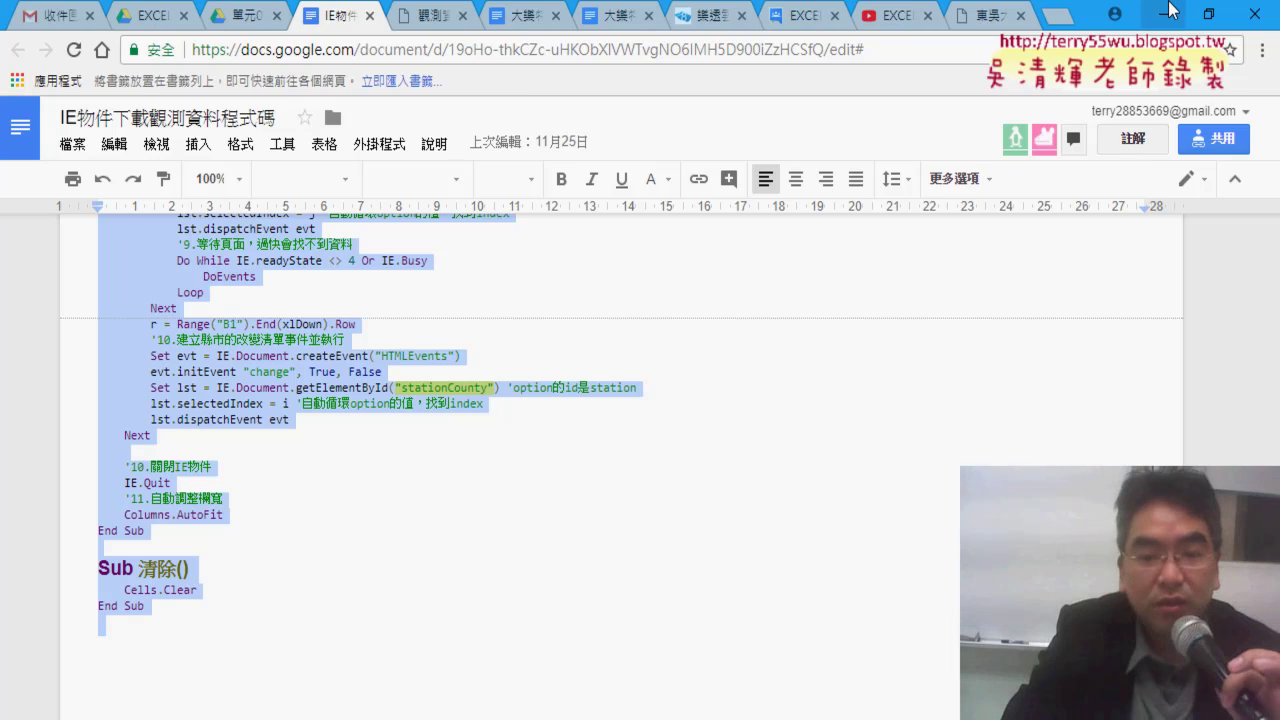
{"action": "key", "text": "alt+Tab"}
- Paste the copied 觀測資料查詢系統 macro at the end of Module2
{"action": "left_click", "coordinate": [683, 633]}
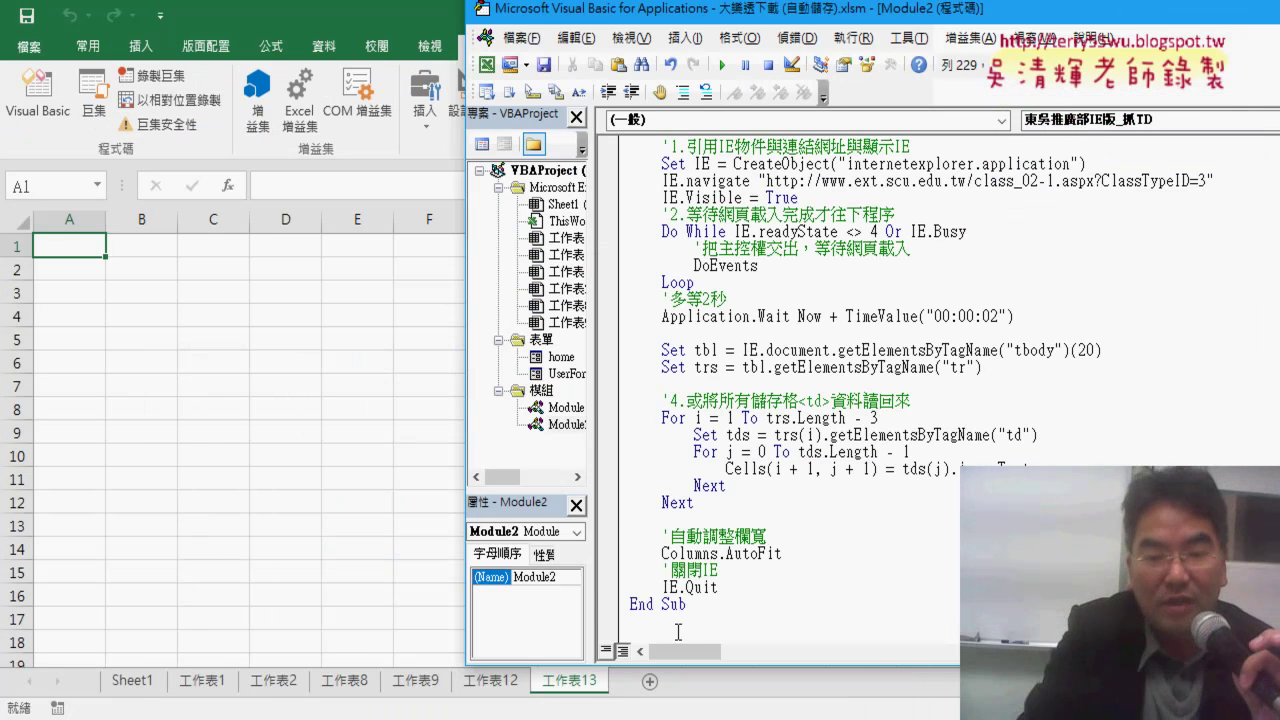
{"action": "key", "text": "ctrl+End"}
{"action": "scroll", "coordinate": [678, 600], "scroll_direction": "up", "scroll_amount": 2}
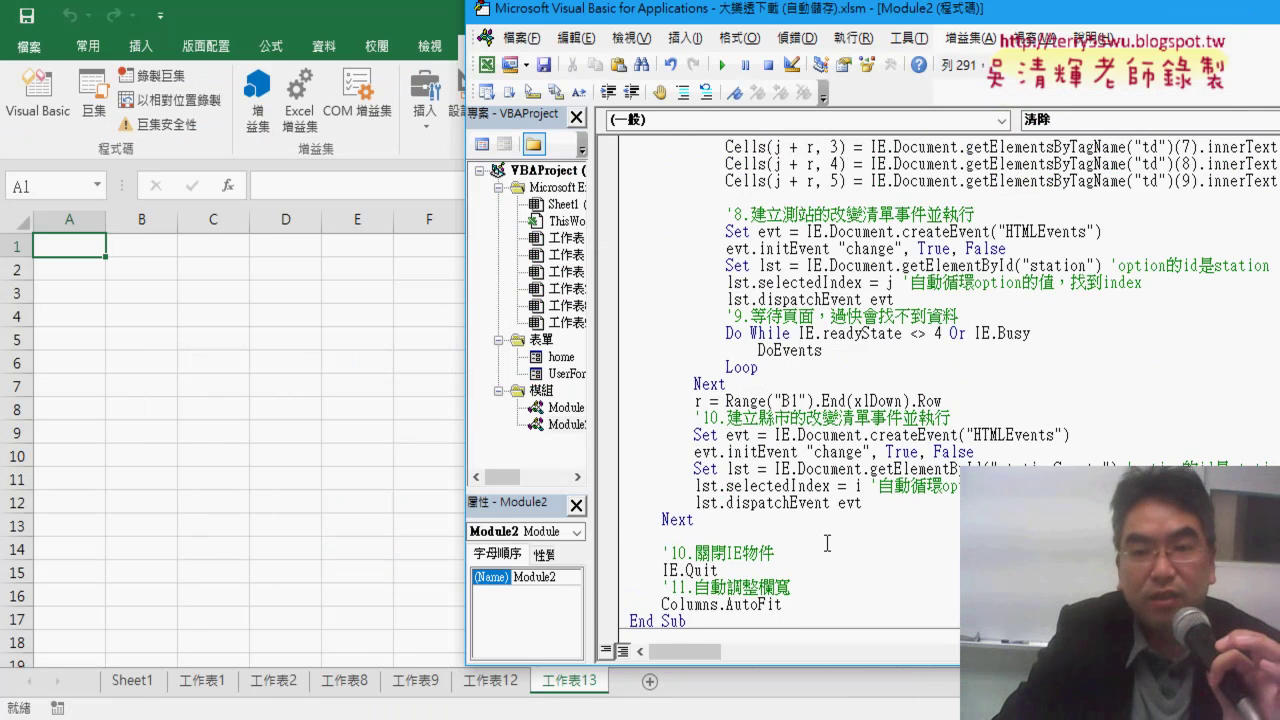
{"action": "scroll", "coordinate": [808, 300], "scroll_direction": "up", "scroll_amount": 5}
{"action": "scroll", "coordinate": [806, 300], "scroll_direction": "up", "scroll_amount": 2}
{"action": "scroll", "coordinate": [806, 300], "scroll_direction": "up", "scroll_amount": 2}
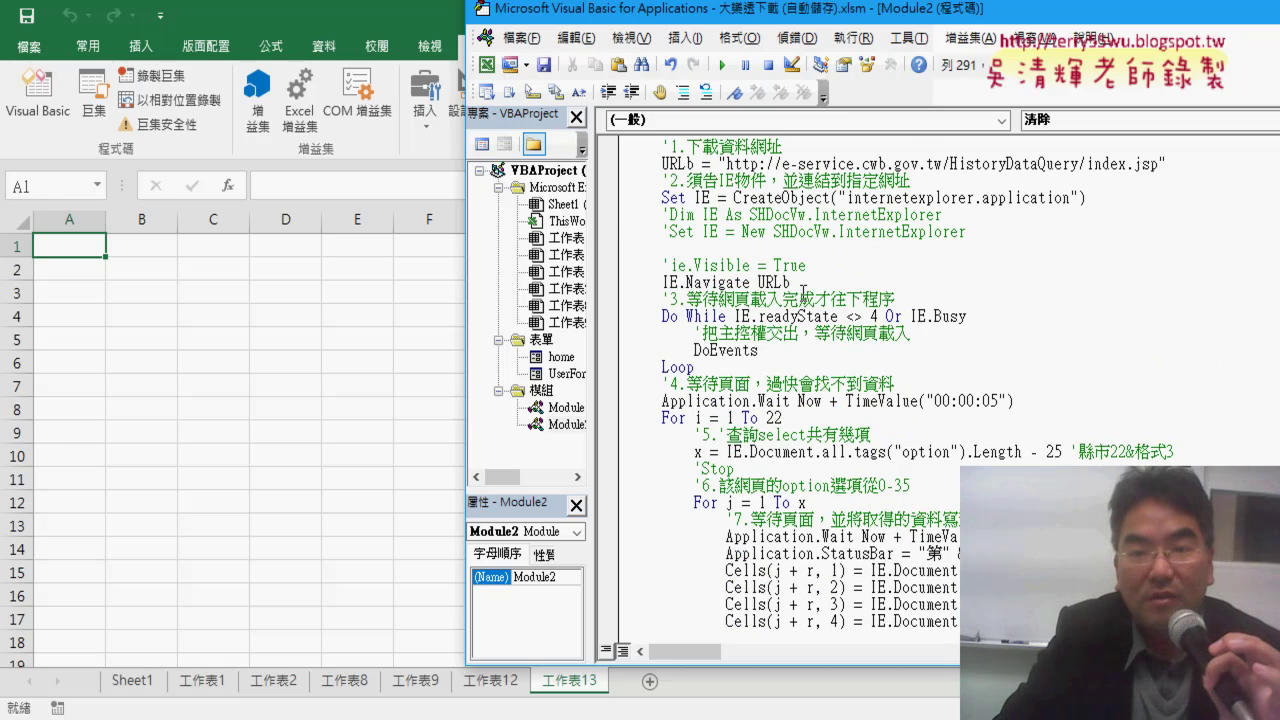
{"action": "scroll", "coordinate": [800, 280], "scroll_direction": "up", "scroll_amount": 2}
- Run the 觀測資料查詢系統 macro and watch Taipei station data fill 工作表13
{"action": "left_click", "coordinate": [793, 258]}
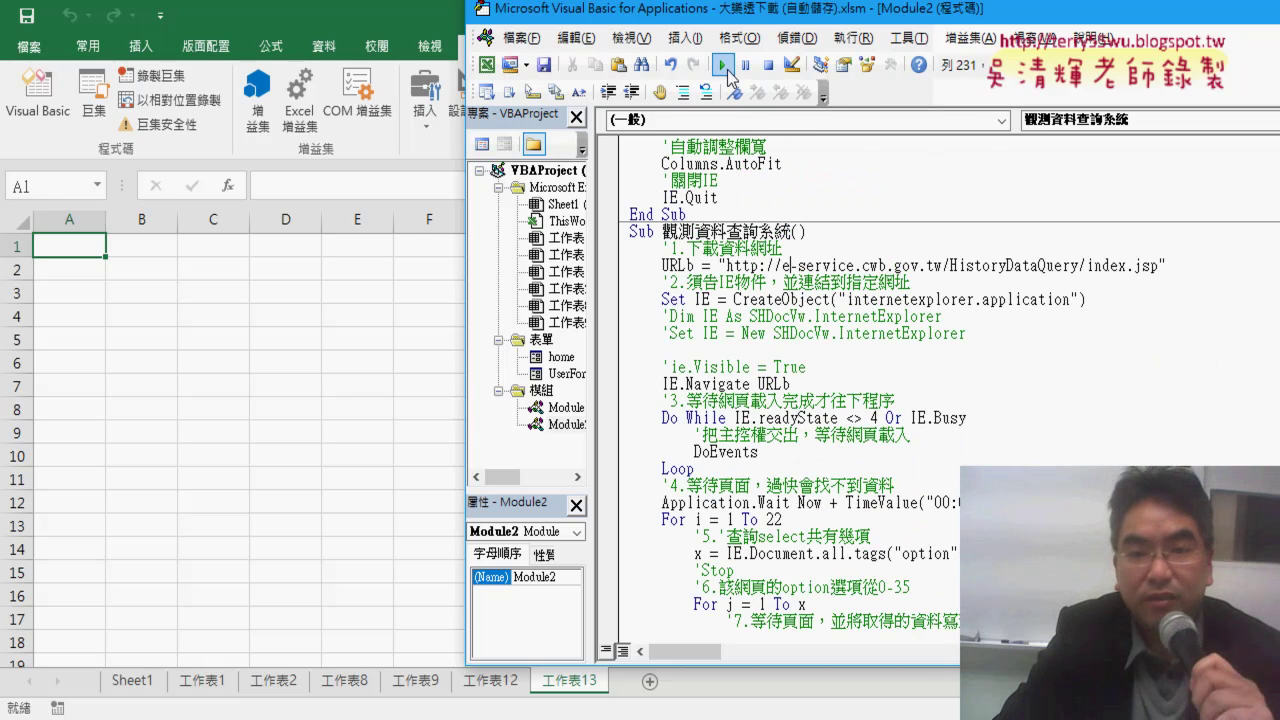
{"action": "left_click", "coordinate": [723, 66]}
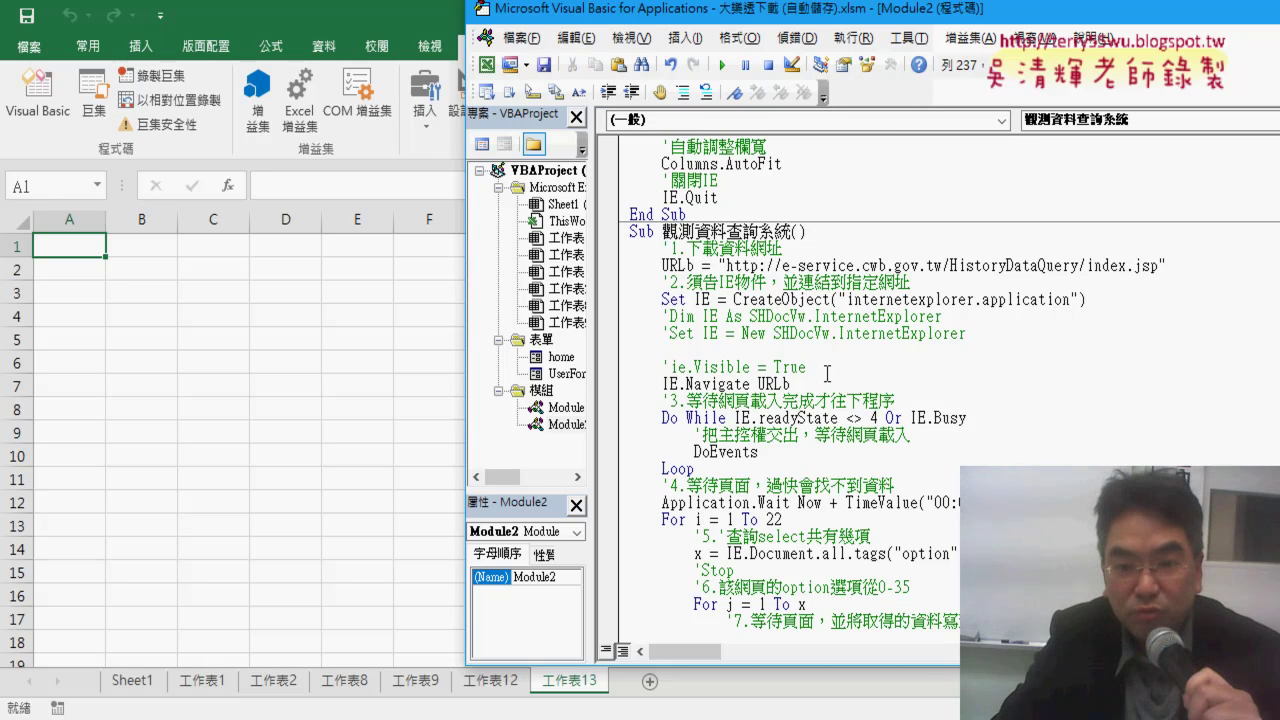
{"action": "left_click_drag", "start_coordinate": [827, 374], "coordinate": [670, 368]}
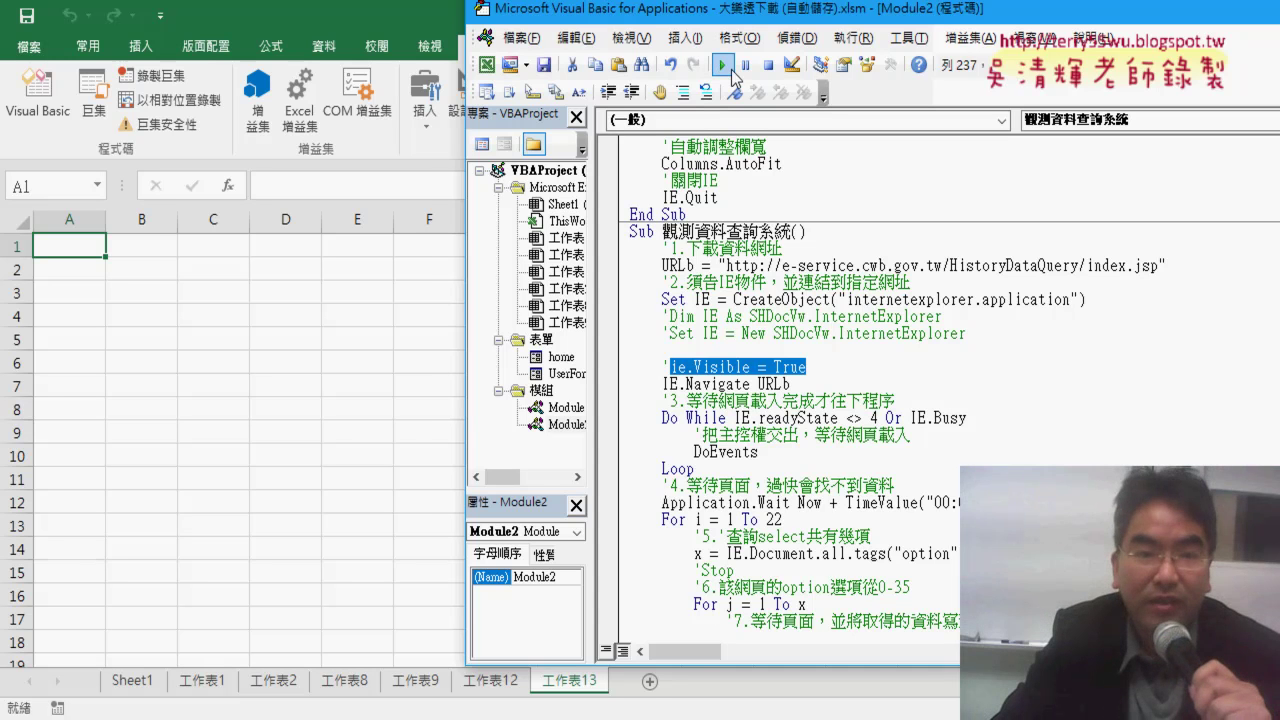
{"action": "left_click", "coordinate": [723, 66]}
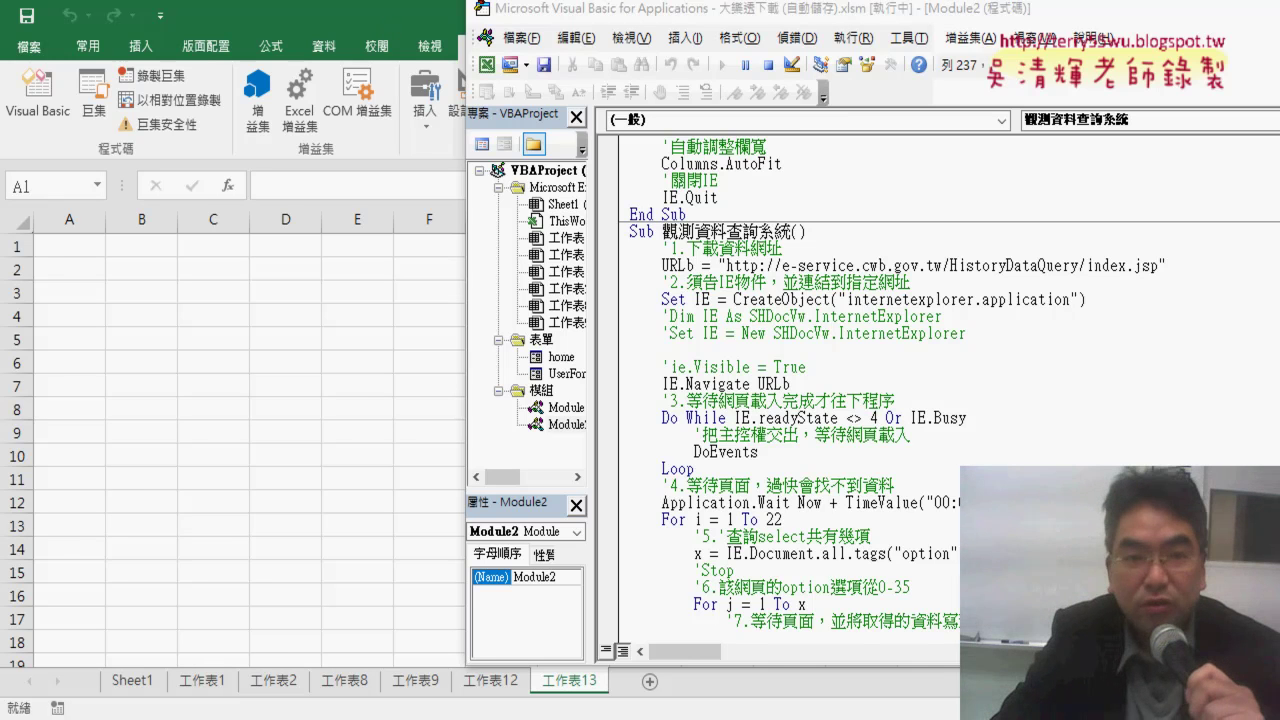
{"action": "left_click", "coordinate": [401, 12]}
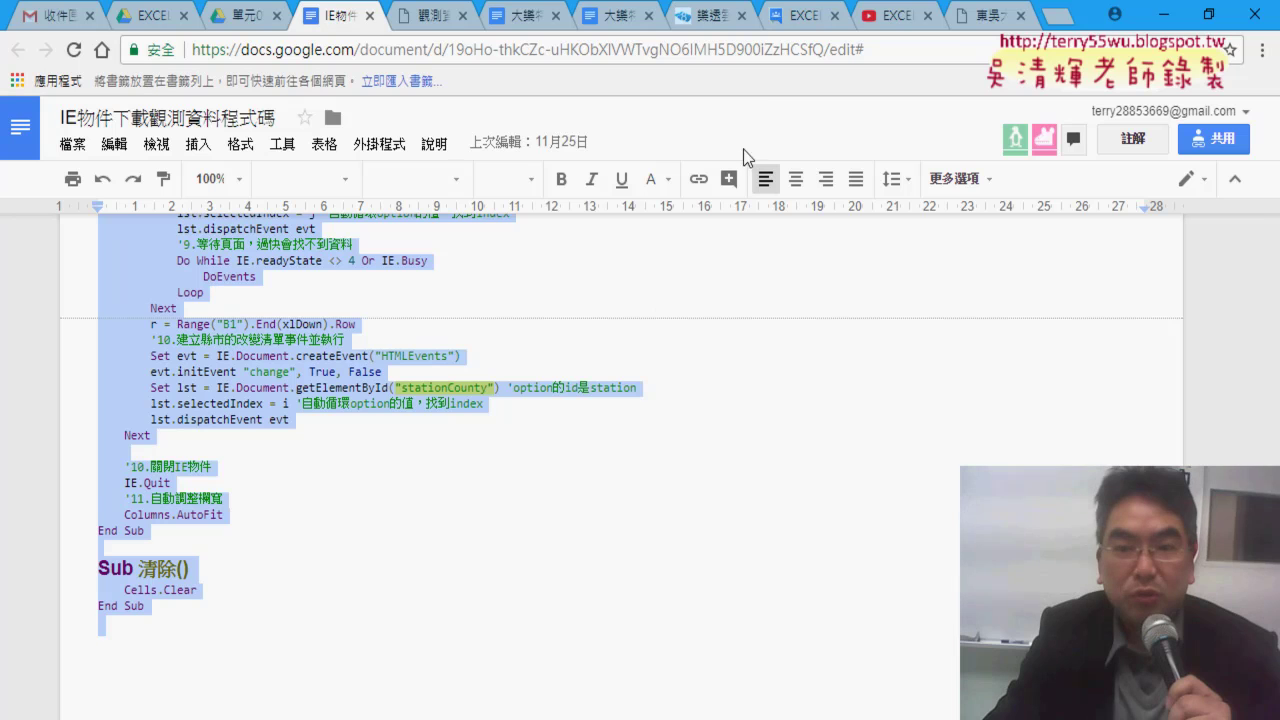
- View the 數位人才 course table on the 東吳 extension school site
{"action": "left_click", "coordinate": [980, 15]}
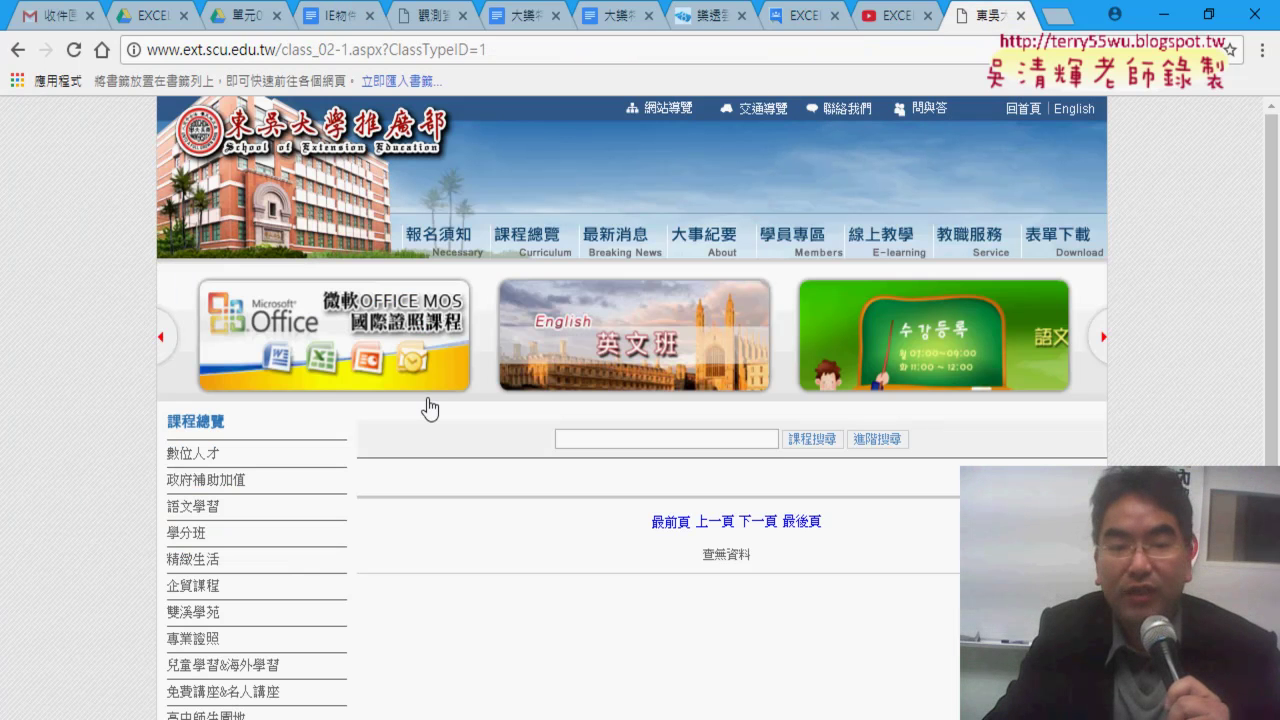
{"action": "left_click", "coordinate": [205, 458]}
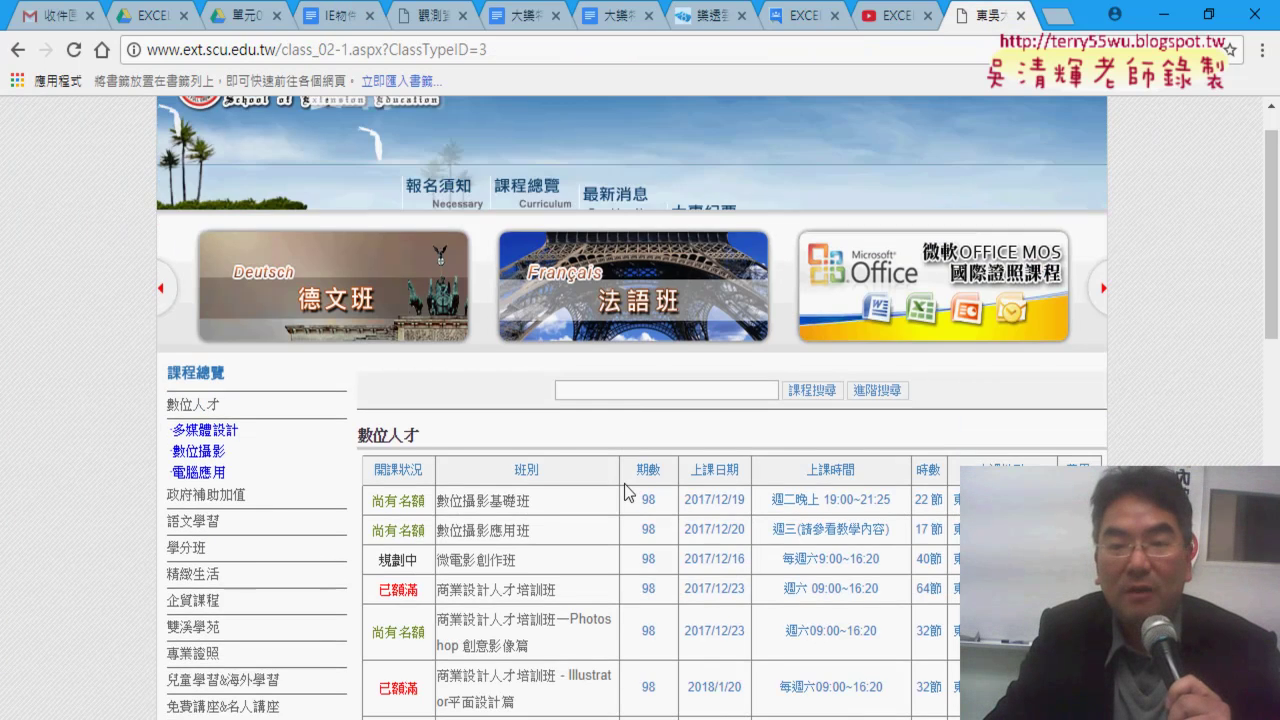
{"action": "scroll", "coordinate": [624, 483], "scroll_direction": "down", "scroll_amount": 4}
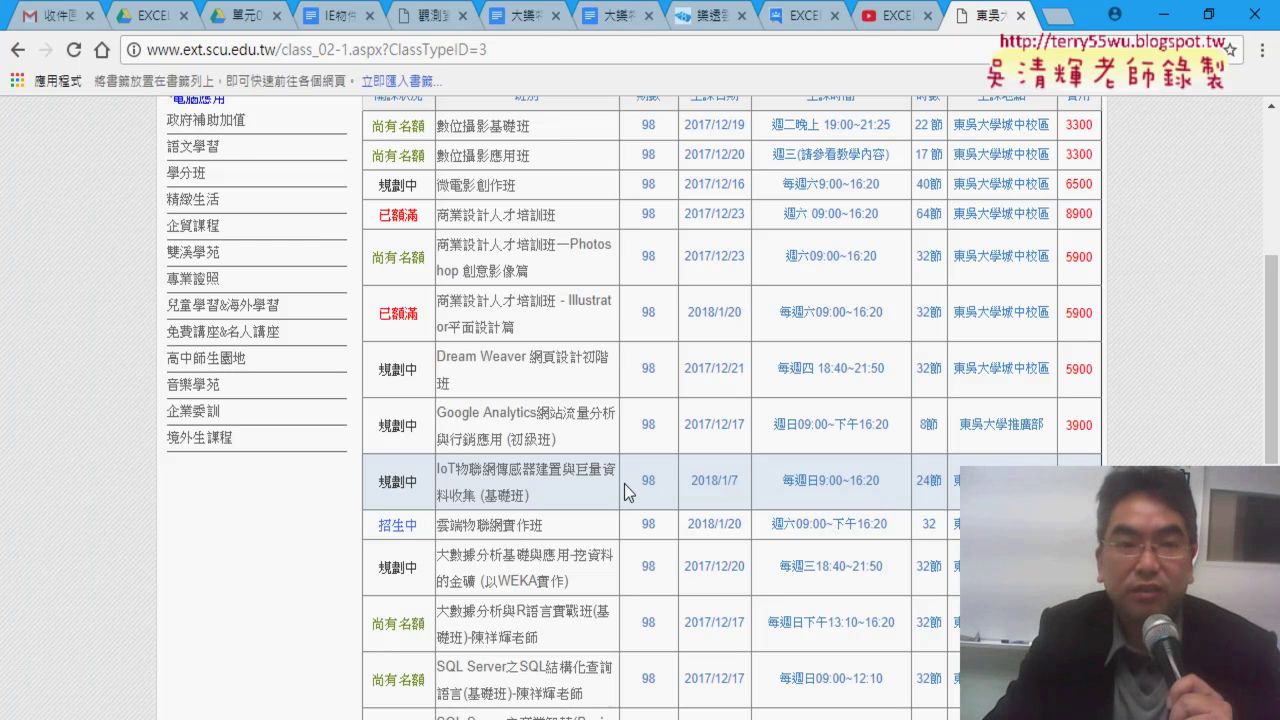
- Return to the top of the code notes and open the CWB HistoryDataQuery link
{"action": "left_click", "coordinate": [329, 22]}
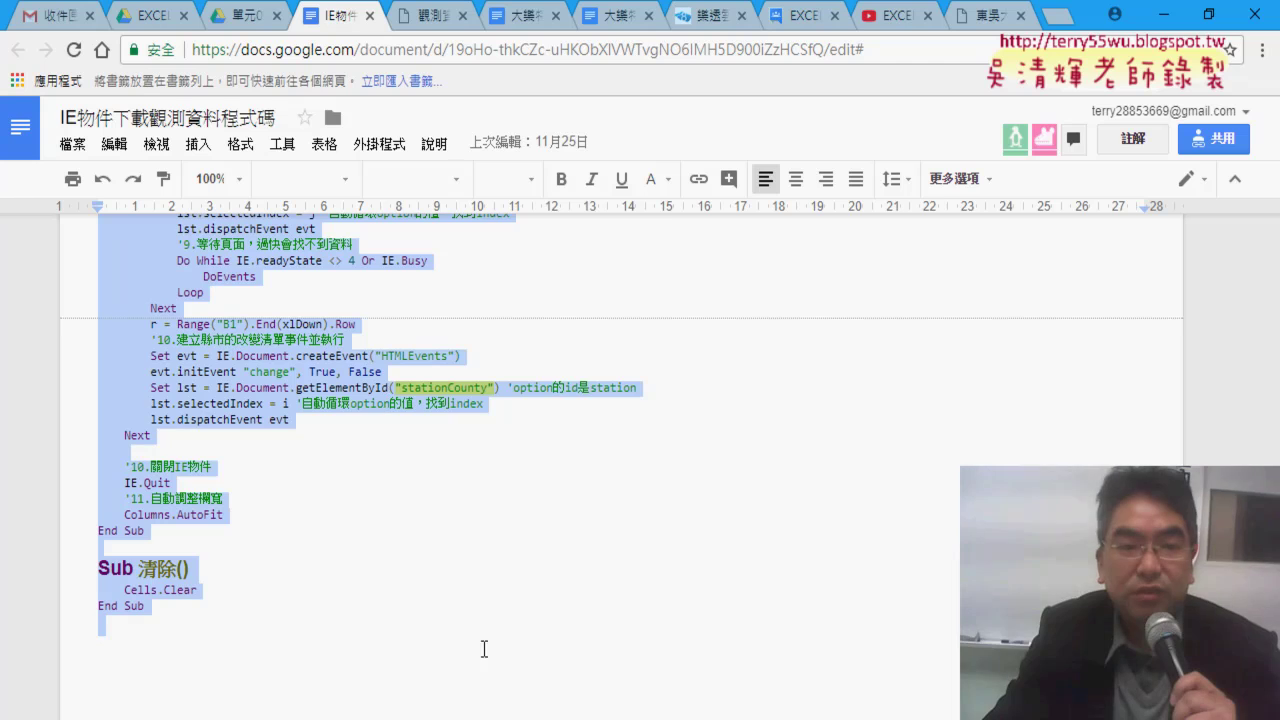
{"action": "scroll", "coordinate": [450, 470], "scroll_direction": "up", "scroll_amount": 5}
{"action": "scroll", "coordinate": [457, 484], "scroll_direction": "up", "scroll_amount": 5}
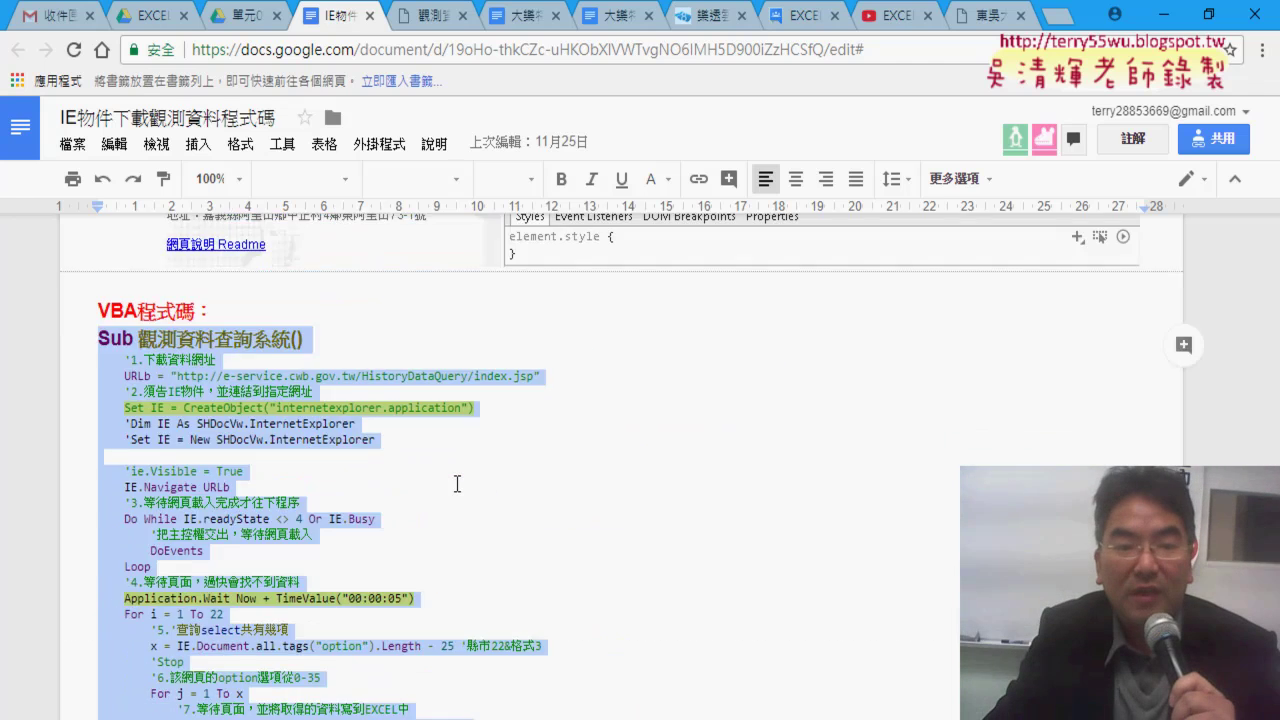
{"action": "scroll", "coordinate": [457, 484], "scroll_direction": "up", "scroll_amount": 5}
{"action": "scroll", "coordinate": [457, 484], "scroll_direction": "up", "scroll_amount": 5}
{"action": "scroll", "coordinate": [457, 484], "scroll_direction": "up", "scroll_amount": 5}
{"action": "scroll", "coordinate": [457, 484], "scroll_direction": "up", "scroll_amount": 5}
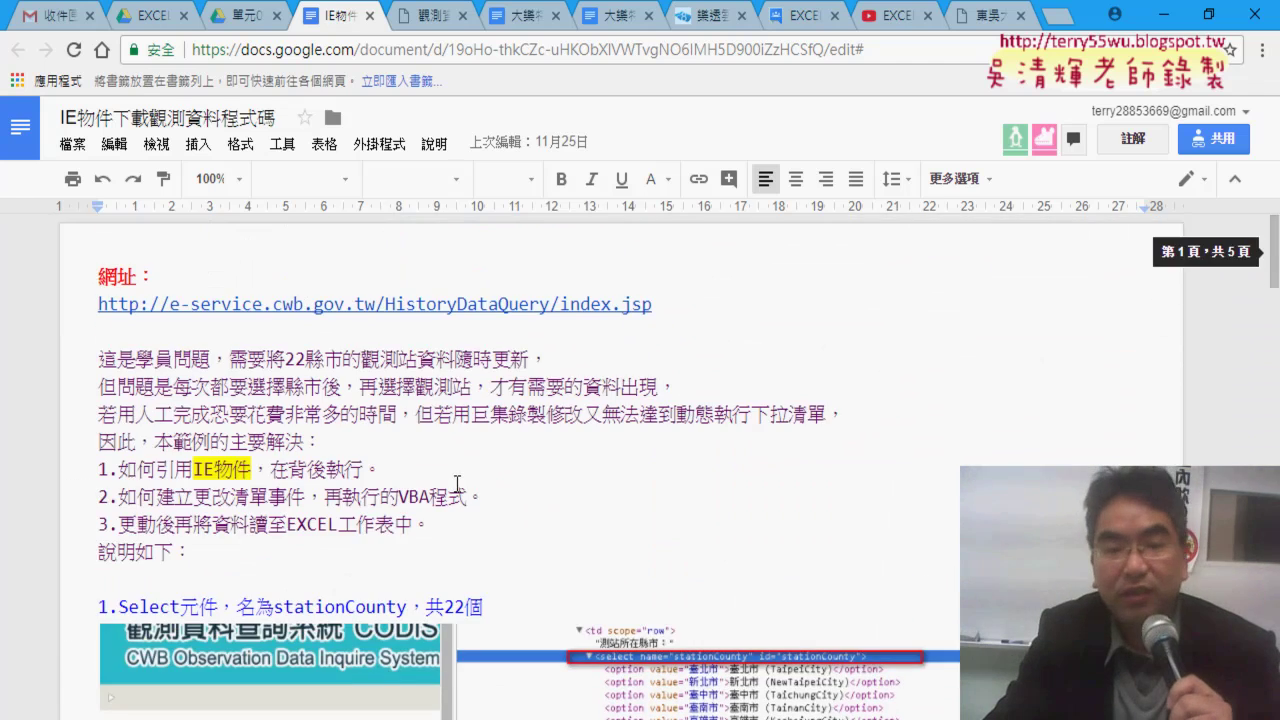
{"action": "left_click", "coordinate": [498, 306]}
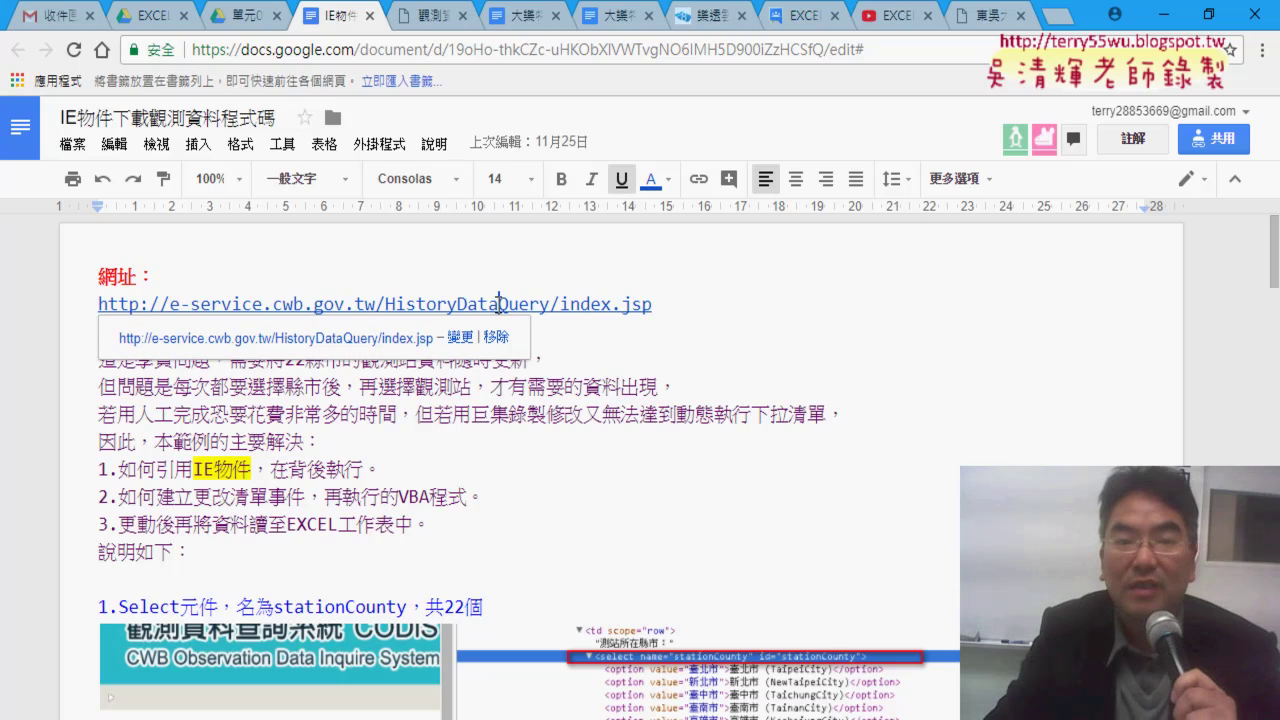
{"action": "left_click", "coordinate": [428, 18]}
{"action": "left_click", "coordinate": [391, 155]}
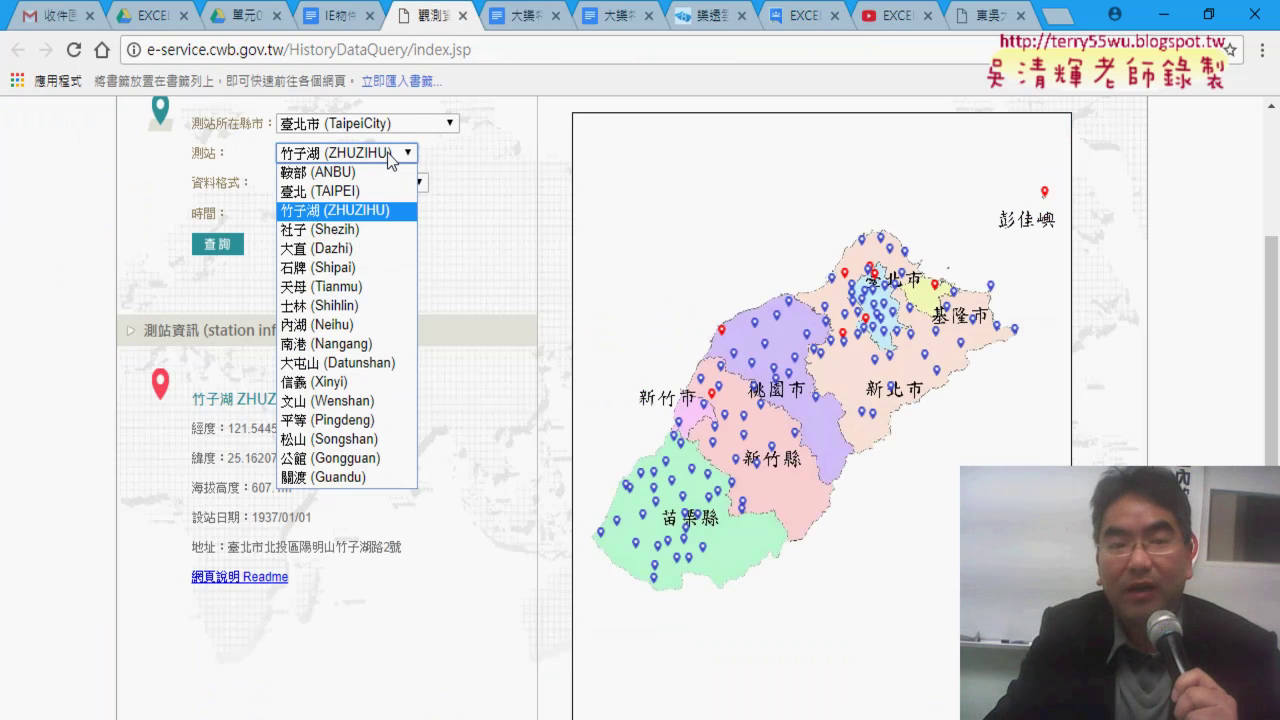
{"action": "left_click", "coordinate": [391, 155]}
{"action": "left_click", "coordinate": [398, 125]}
{"action": "left_click", "coordinate": [398, 126]}
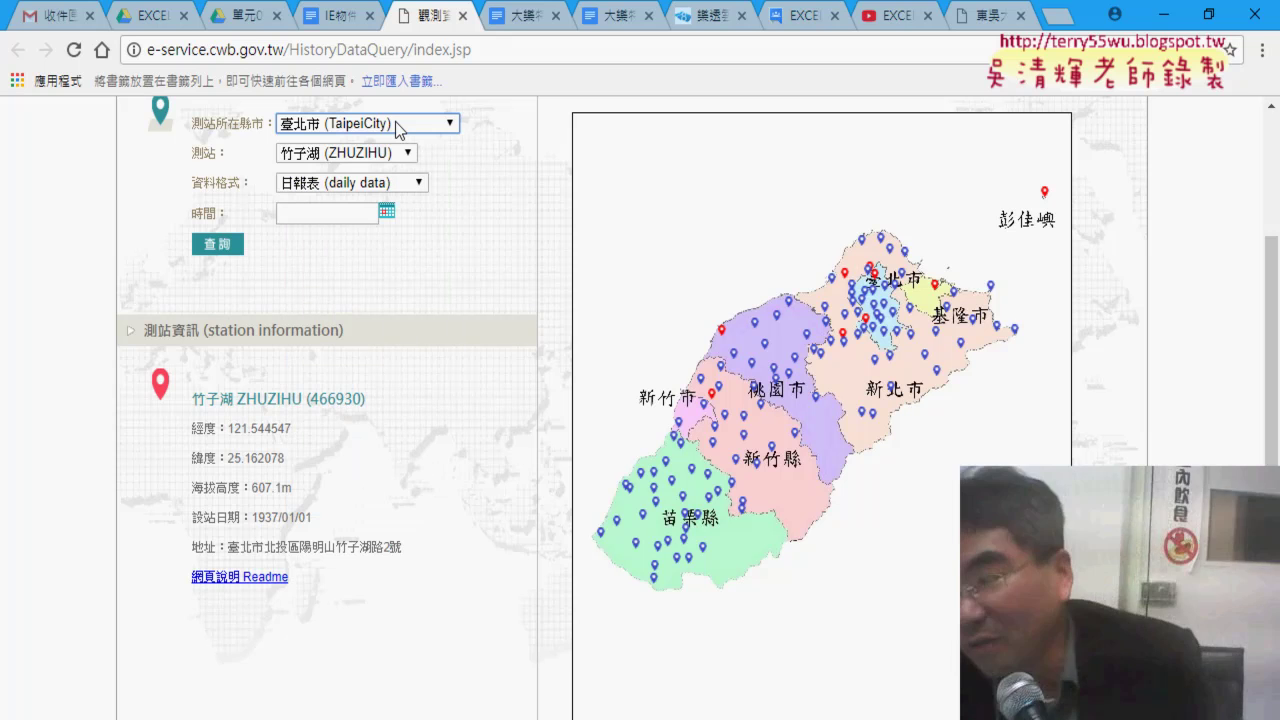